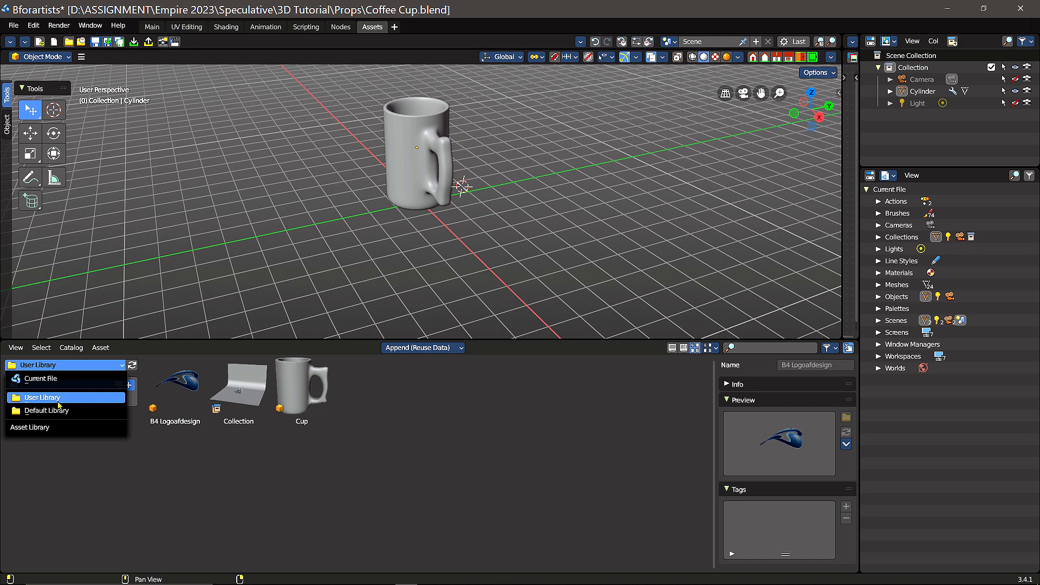
Switch the asset browser to the Default Library and look through its lighting and material assets.
left_click(54, 410)
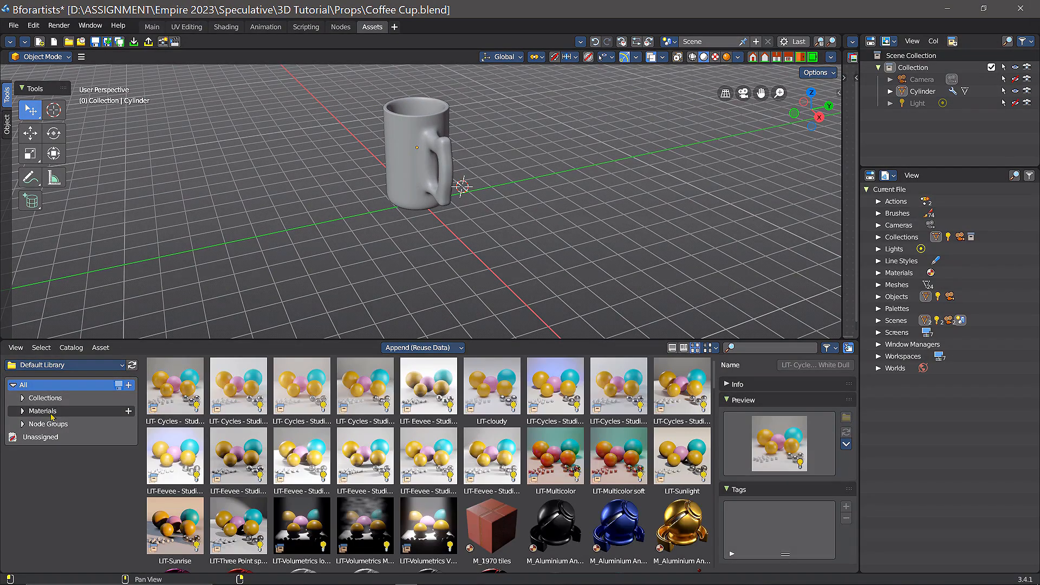
scroll(403, 424, "down", 4)
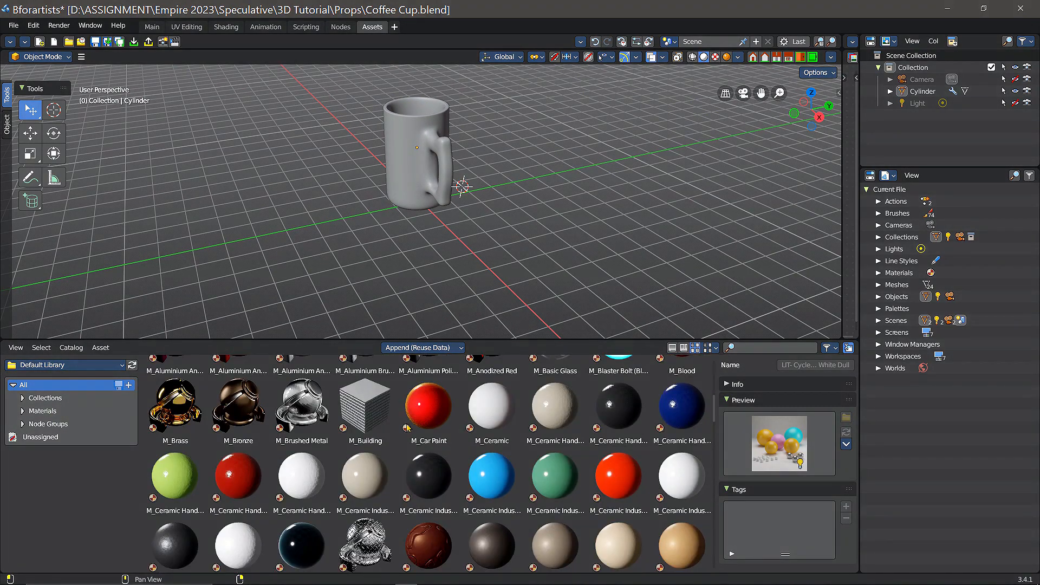
scroll(410, 423, "up", 6)
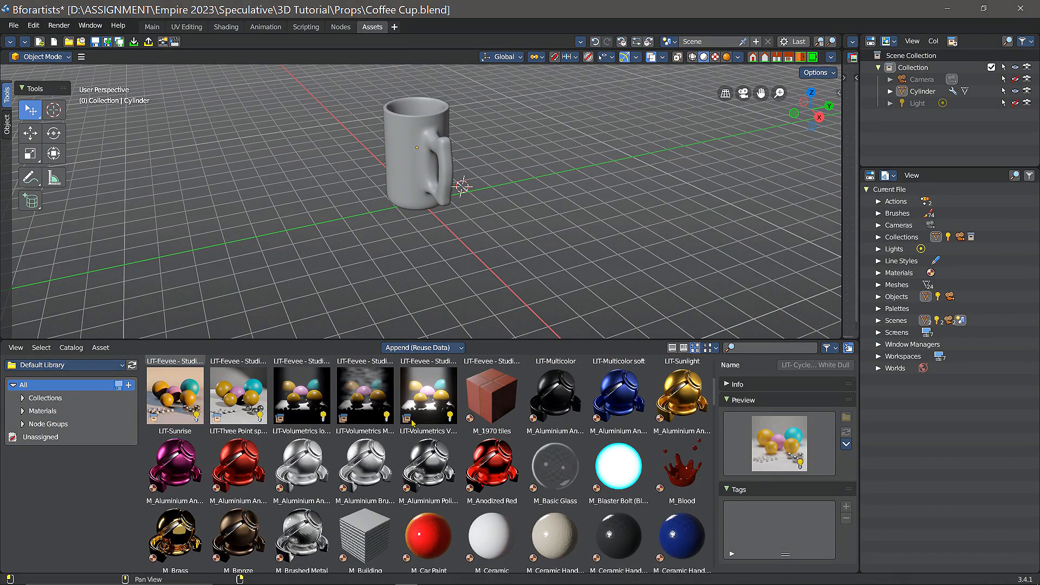
scroll(412, 423, "down", 15)
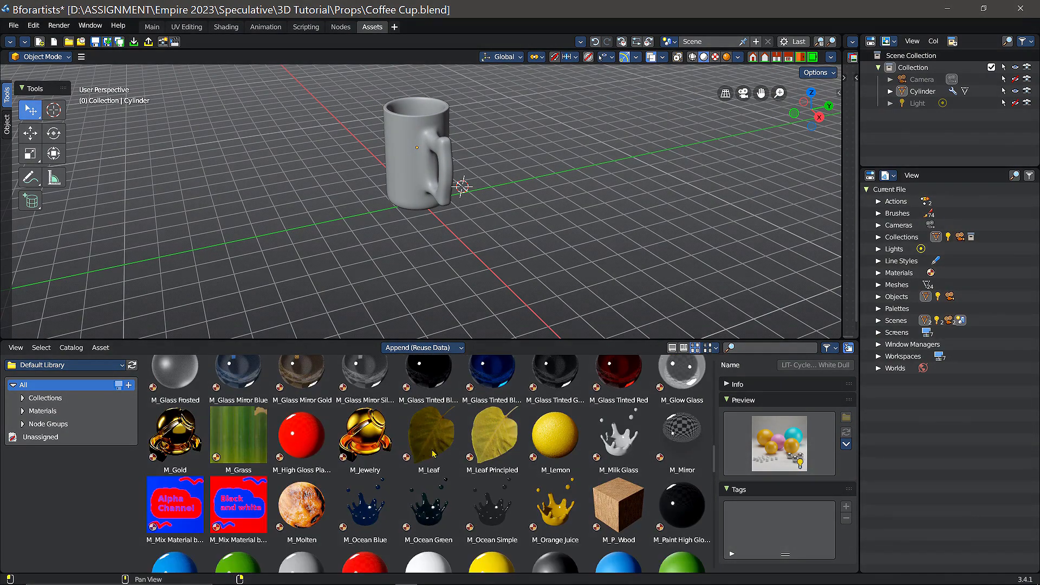
scroll(433, 454, "down", 5)
scroll(436, 450, "up", 8)
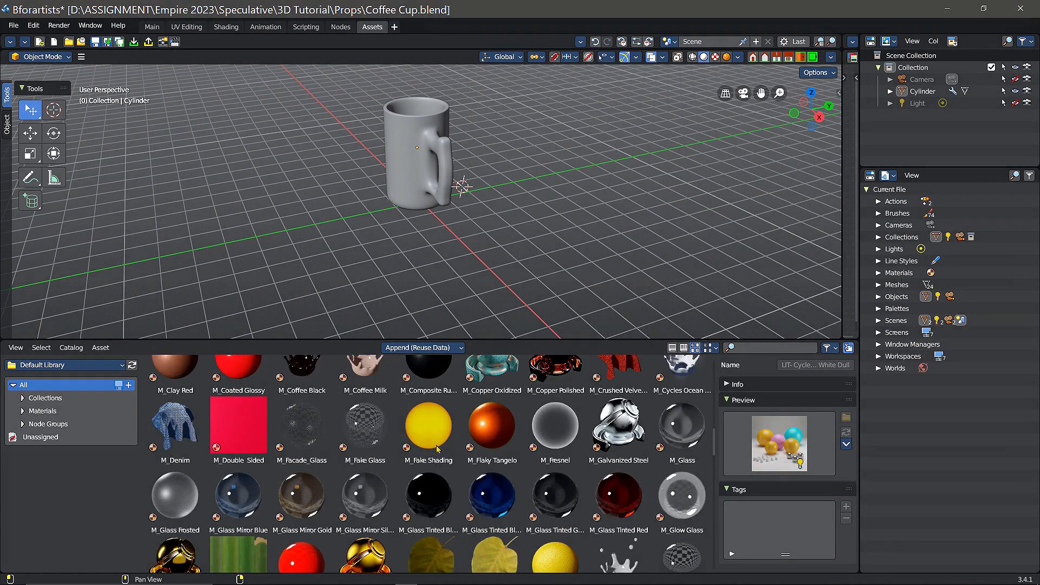
scroll(437, 449, "up", 12)
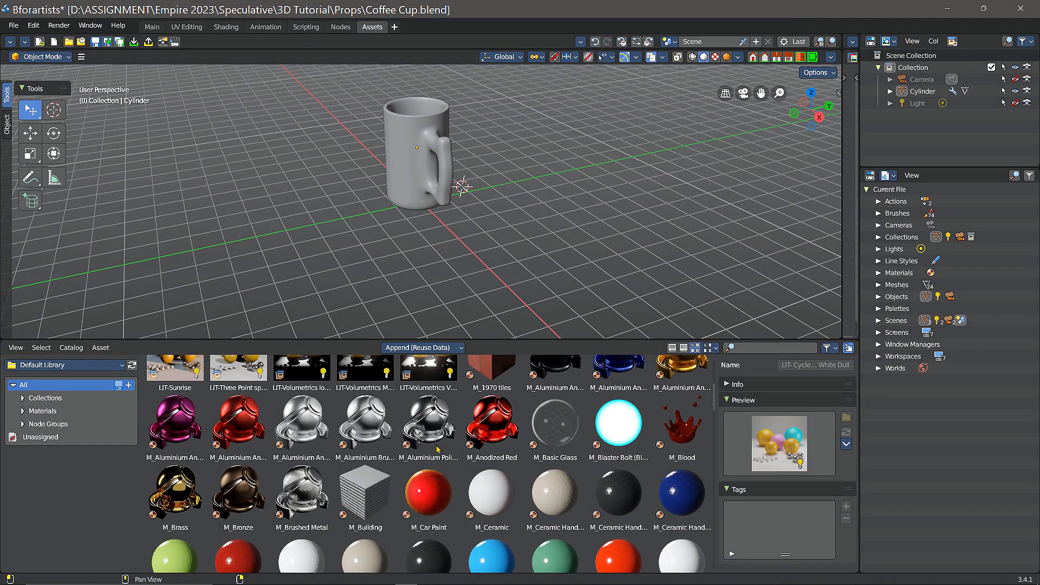
scroll(439, 448, "up", 3)
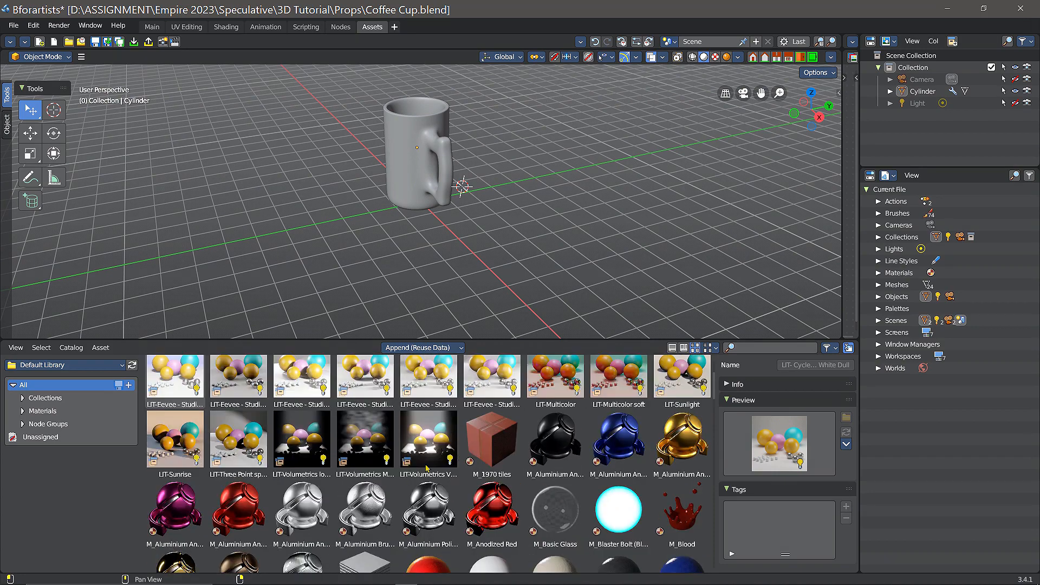
scroll(427, 467, "down", 1)
scroll(428, 467, "down", 1)
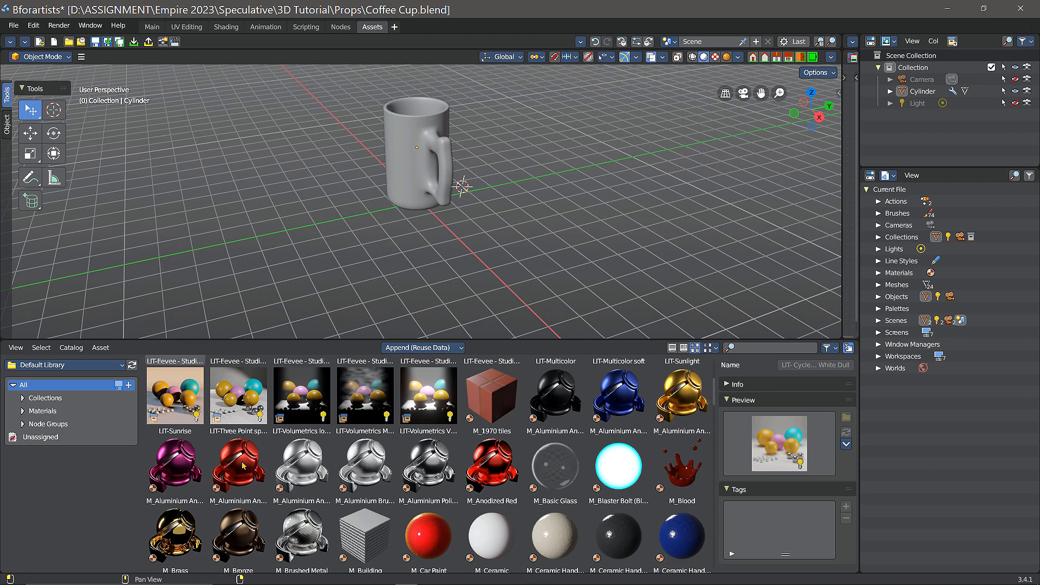
Apply the red anodized aluminium material from the library to the mug and show the viewport in rendered shading.
left_click_drag(242, 466, 420, 155)
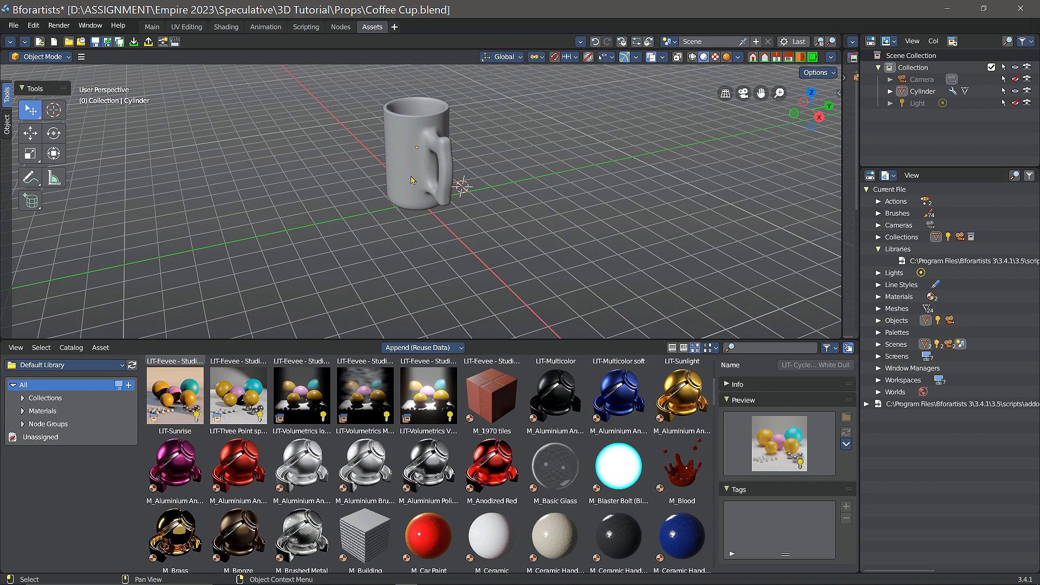
left_click(727, 57)
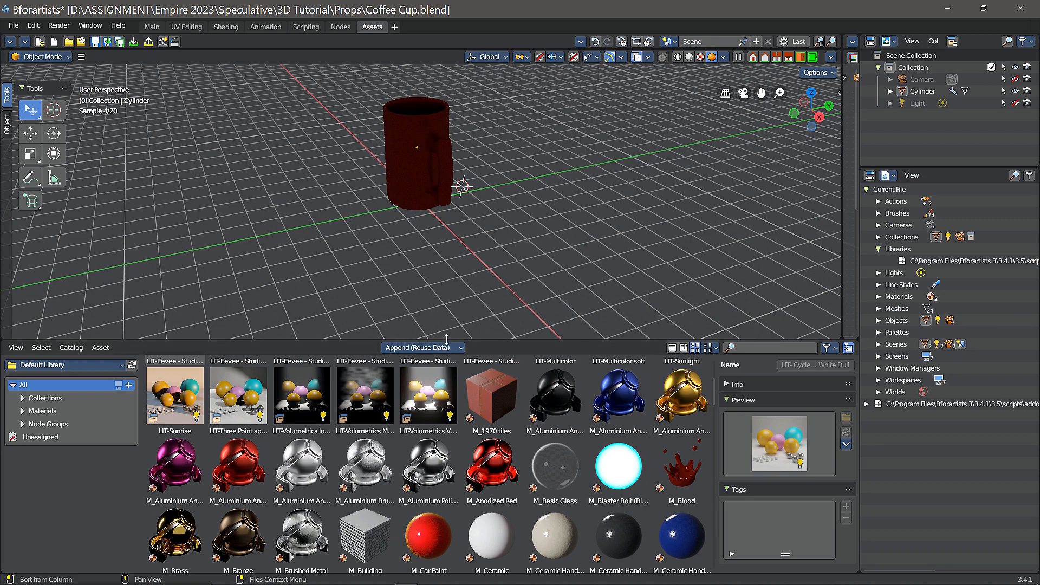
Look through the library's ceramic, clay and metal materials.
scroll(428, 412, "down", 5)
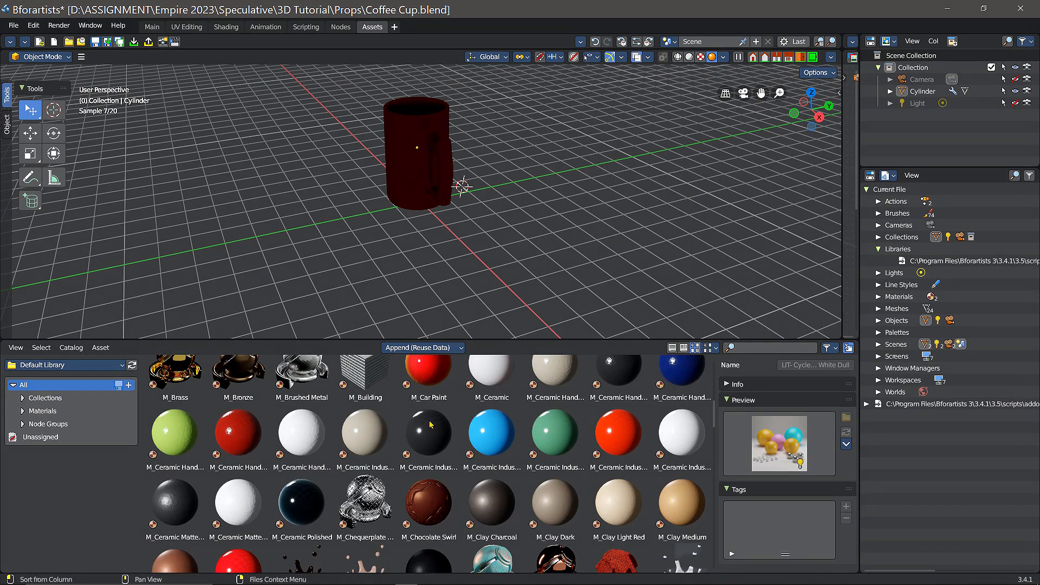
scroll(430, 418, "down", 5)
scroll(431, 424, "up", 4)
scroll(431, 425, "up", 2)
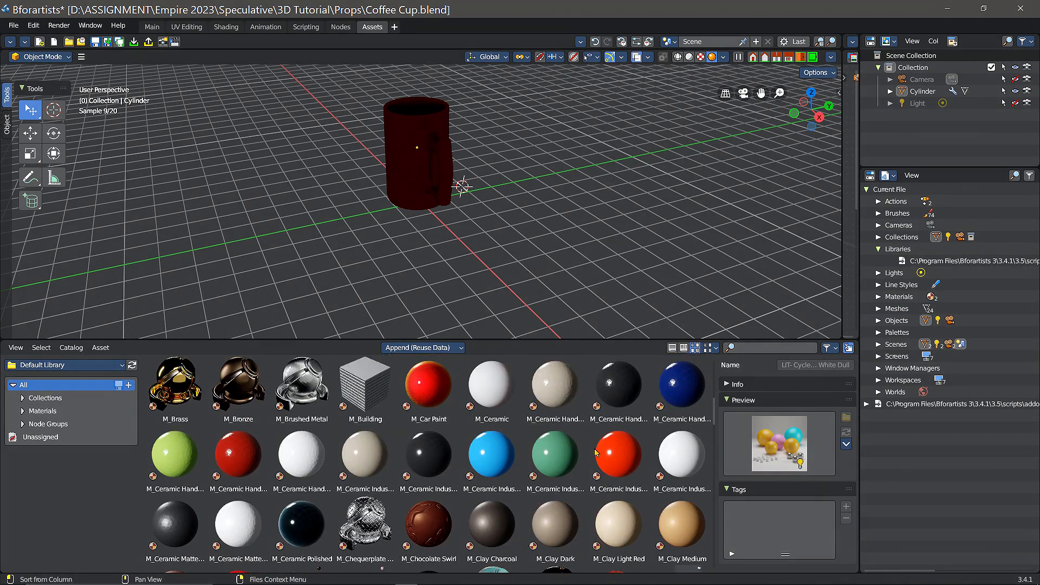
scroll(398, 441, "up", 5)
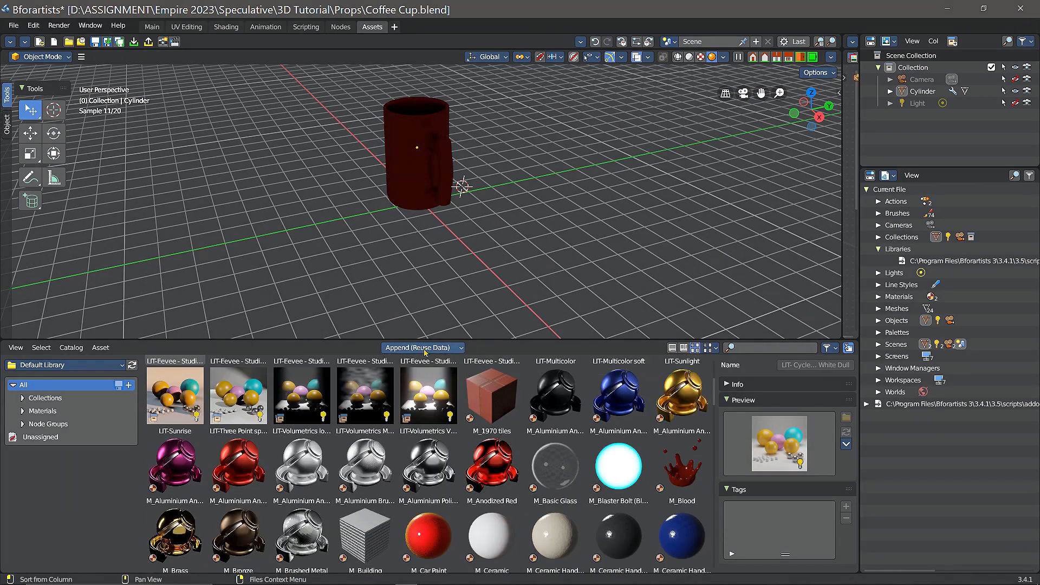
Enlarge the 3D viewport over the asset browser and inspect the red material on the mug.
left_click_drag(443, 340, 443, 563)
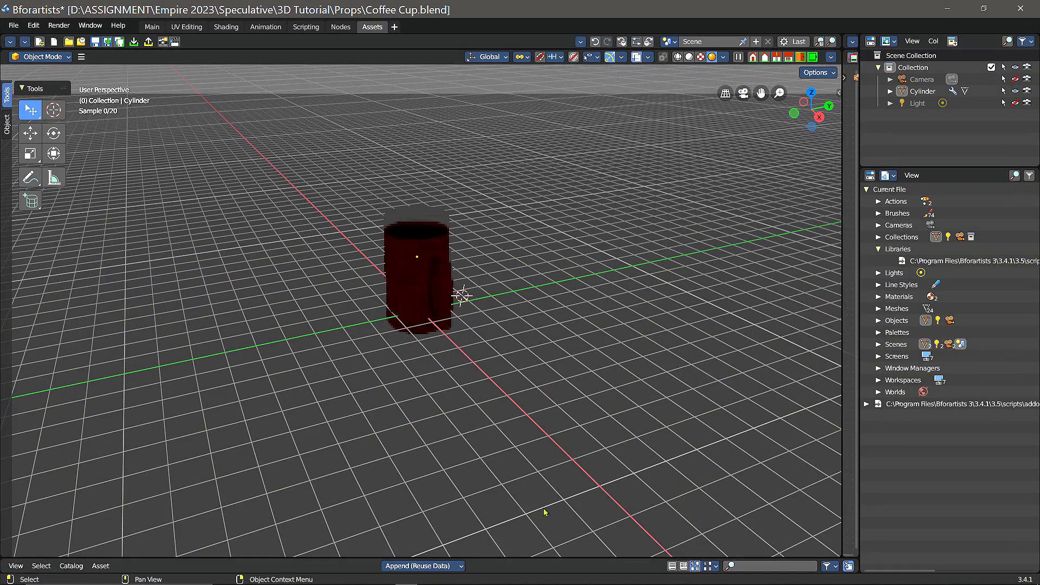
scroll(447, 250, "up", 3)
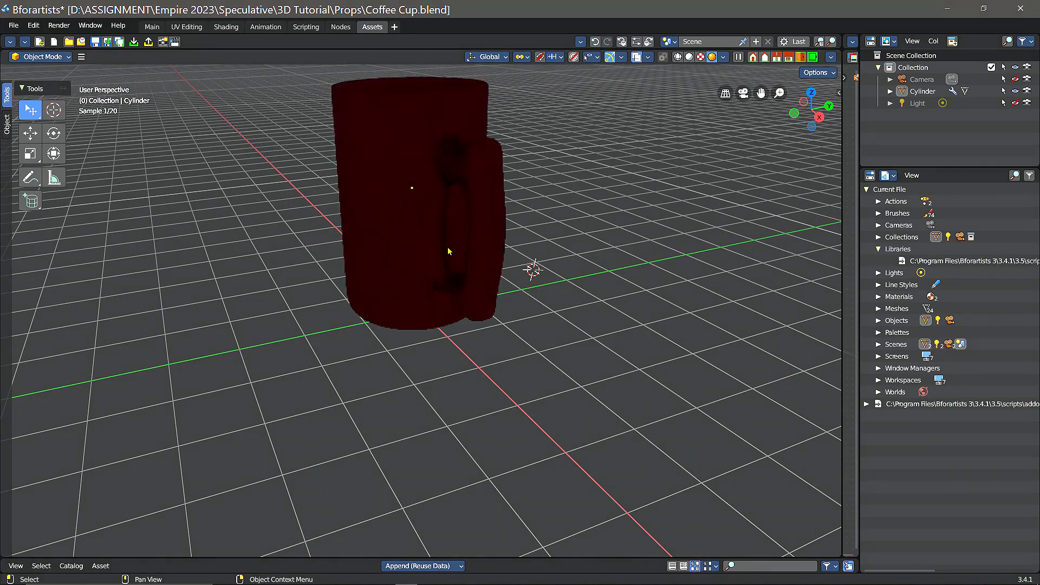
middle_click_drag(464, 388, 487, 359)
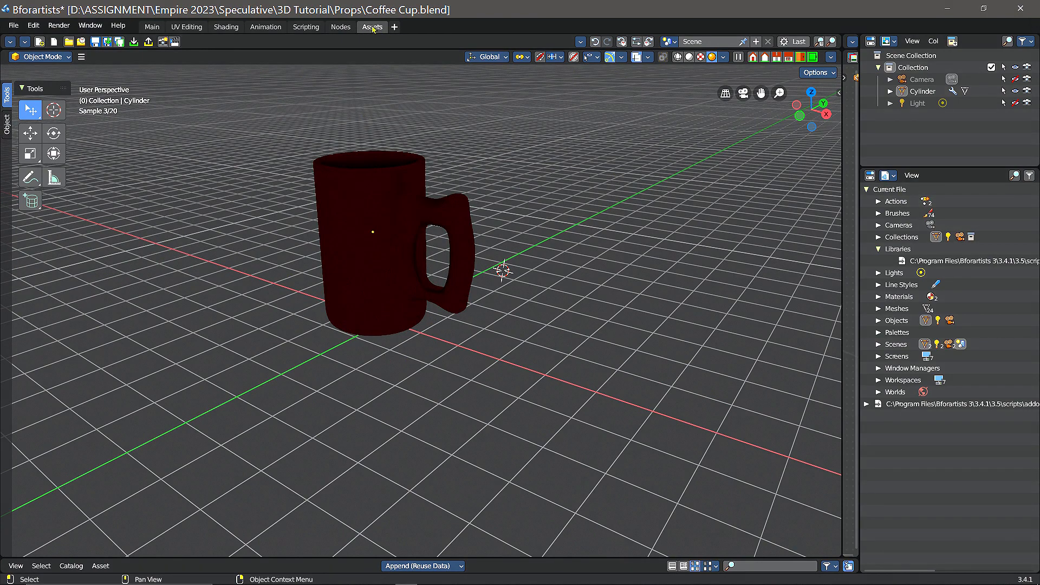
Open the Main workspace and display the mug in rendered shading.
left_click(151, 27)
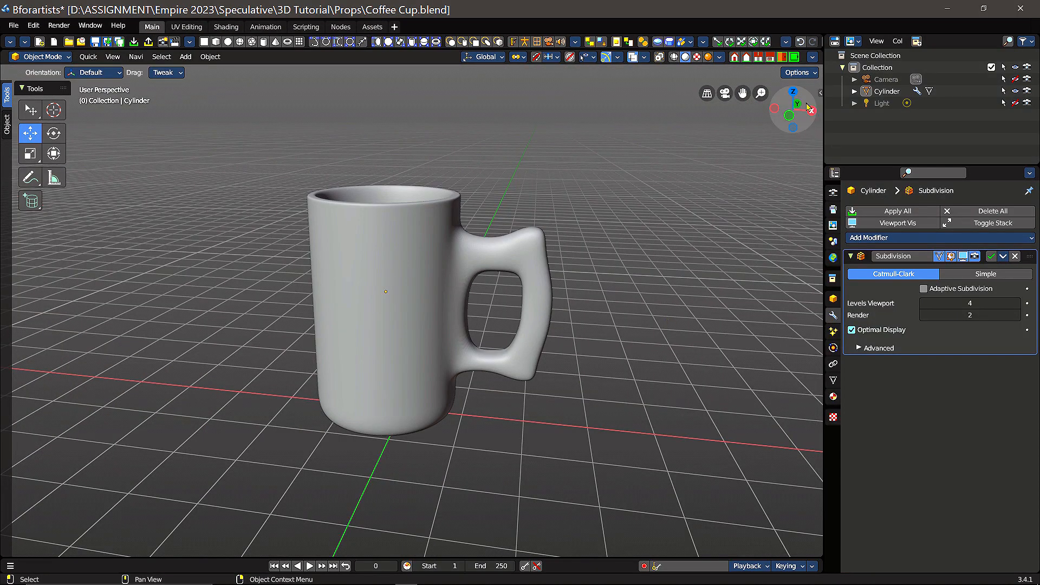
left_click(707, 57)
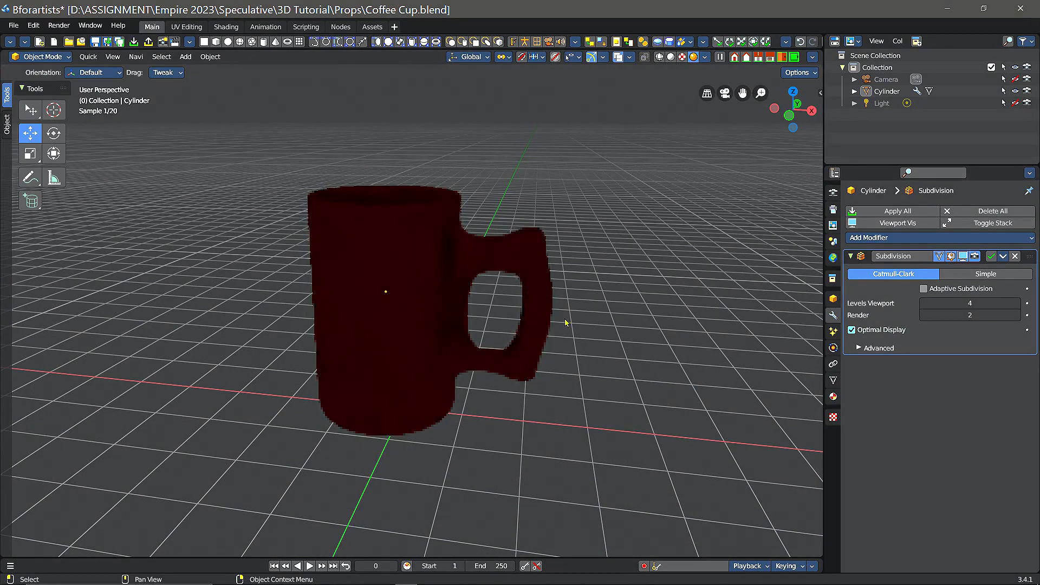
mouse_move(600, 329)
middle_mouse_down()
mouse_move(557, 349)
mouse_move(596, 327)
mouse_move(595, 313)
mouse_move(604, 324)
middle_mouse_up()
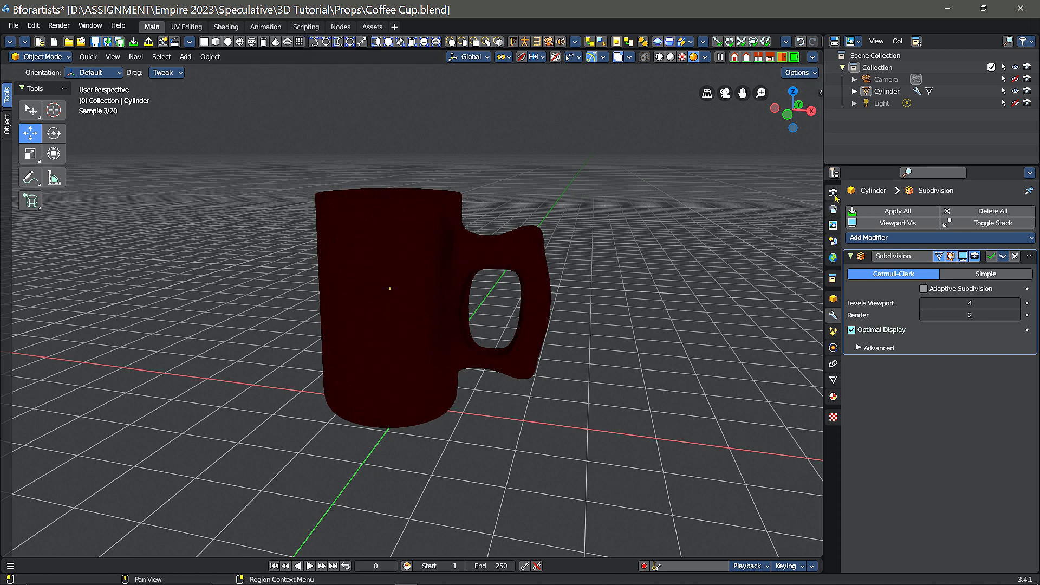
Change the scene's render engine to Eevee.
left_click(833, 209)
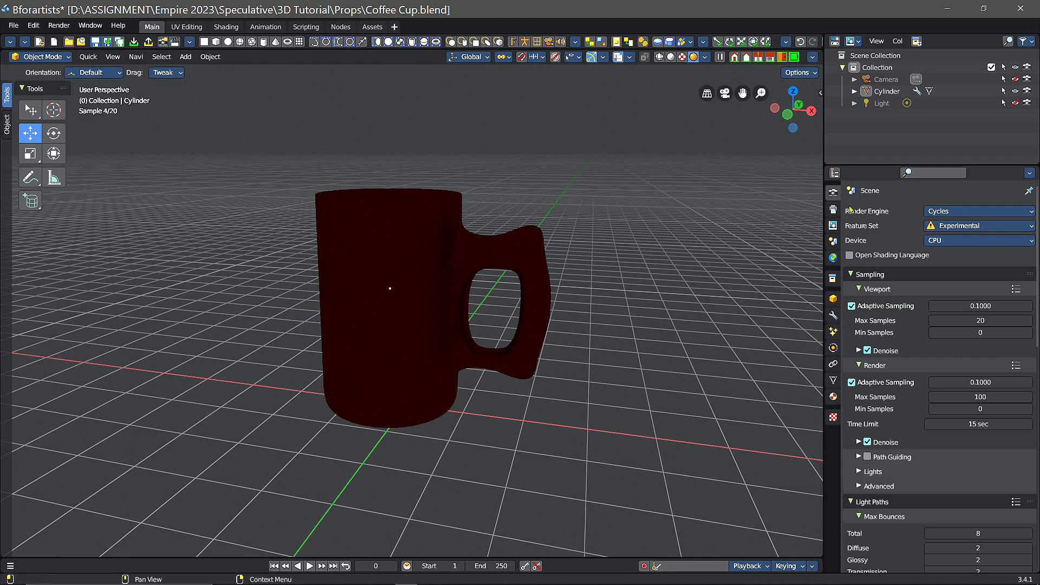
left_click(960, 212)
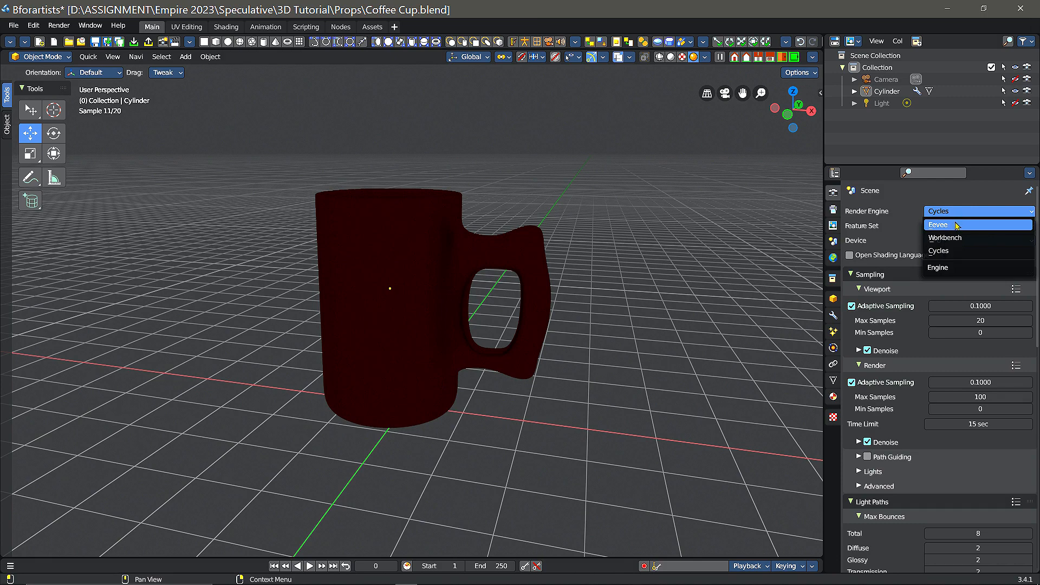
left_click(957, 225)
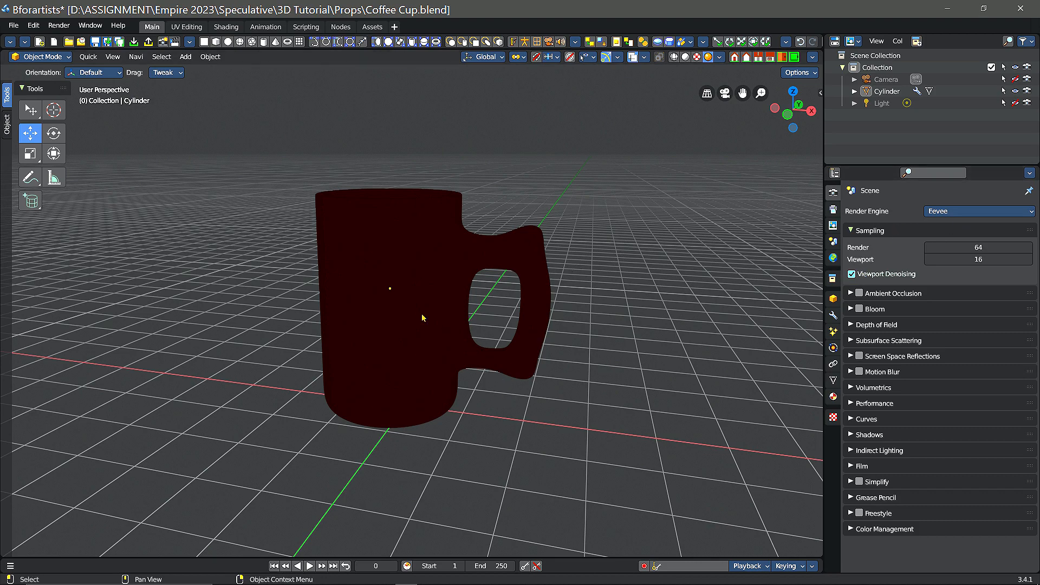
scroll(421, 316, "down", 1)
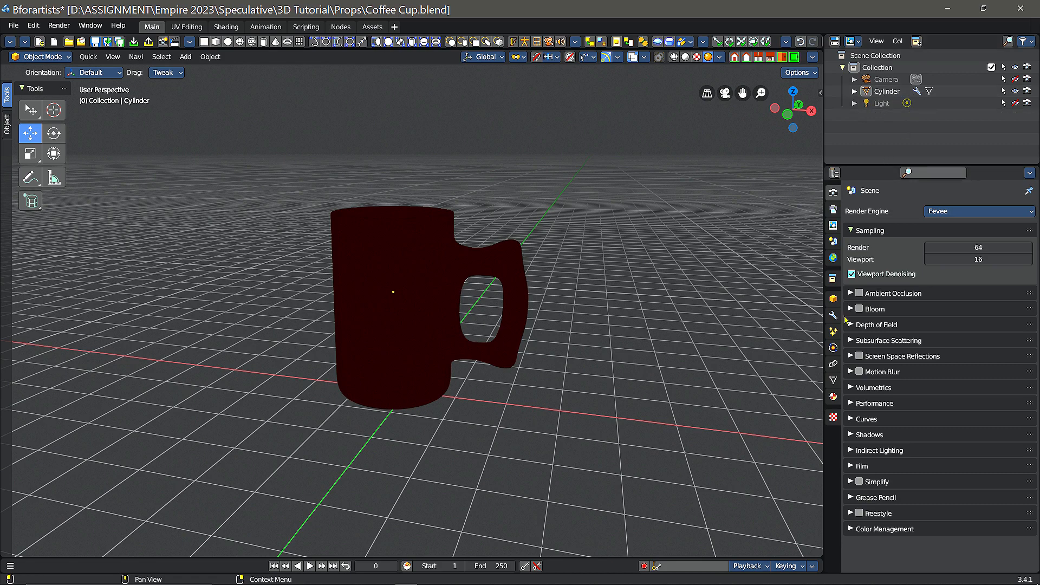
Set the world background strength to 0.400.
left_click(833, 258)
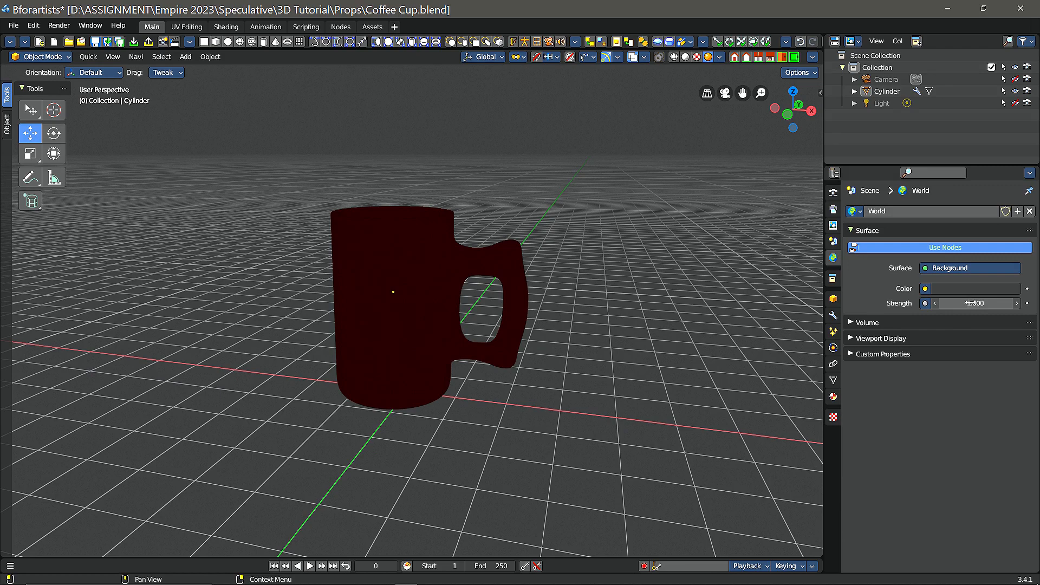
mouse_move(970, 303)
left_mouse_down()
mouse_move(1007, 303)
mouse_move(942, 303)
mouse_move(1007, 303)
mouse_move(956, 303)
left_mouse_up()
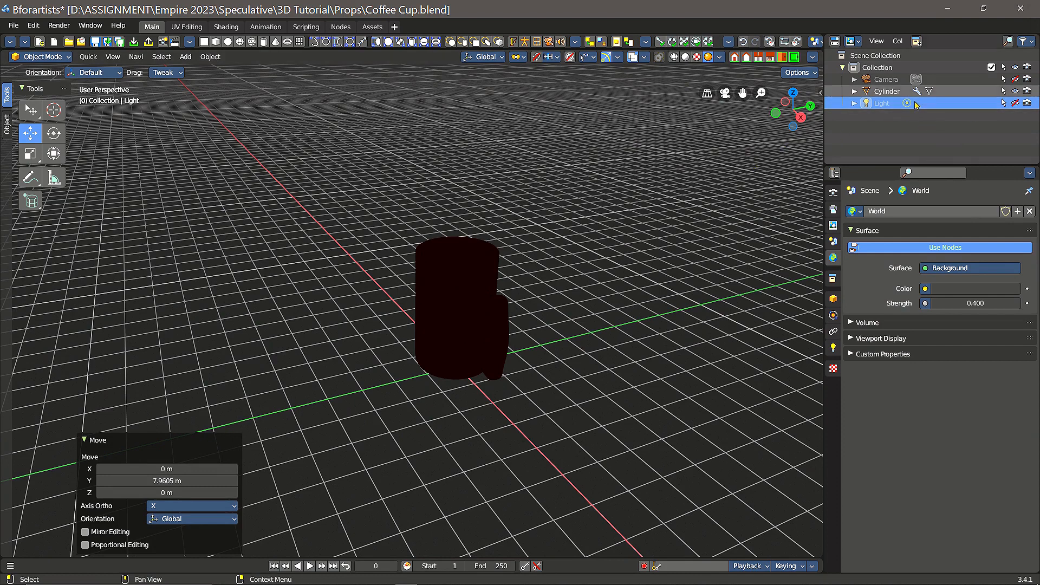
Unhide the light in the viewport and place it above the mug, on the side opposite the handle.
left_click(1015, 103)
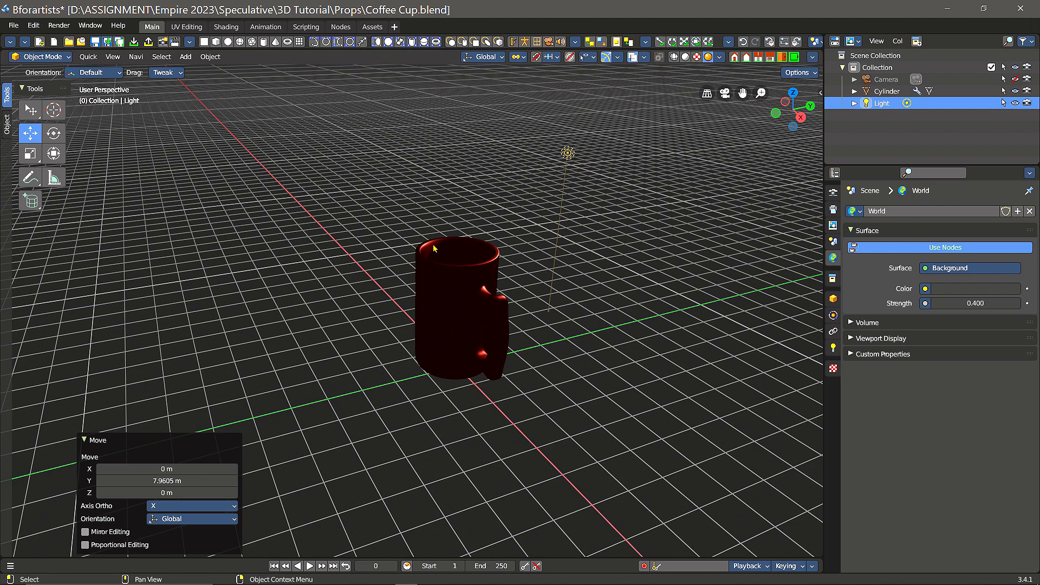
left_click_drag(568, 154, 450, 142)
left_click(833, 347)
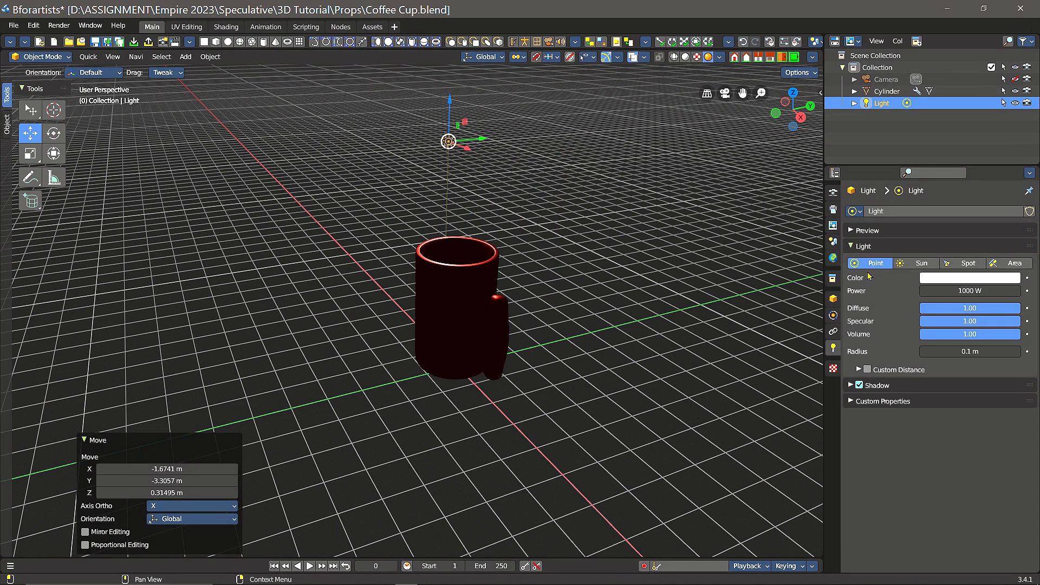
left_click_drag(449, 142, 306, 176)
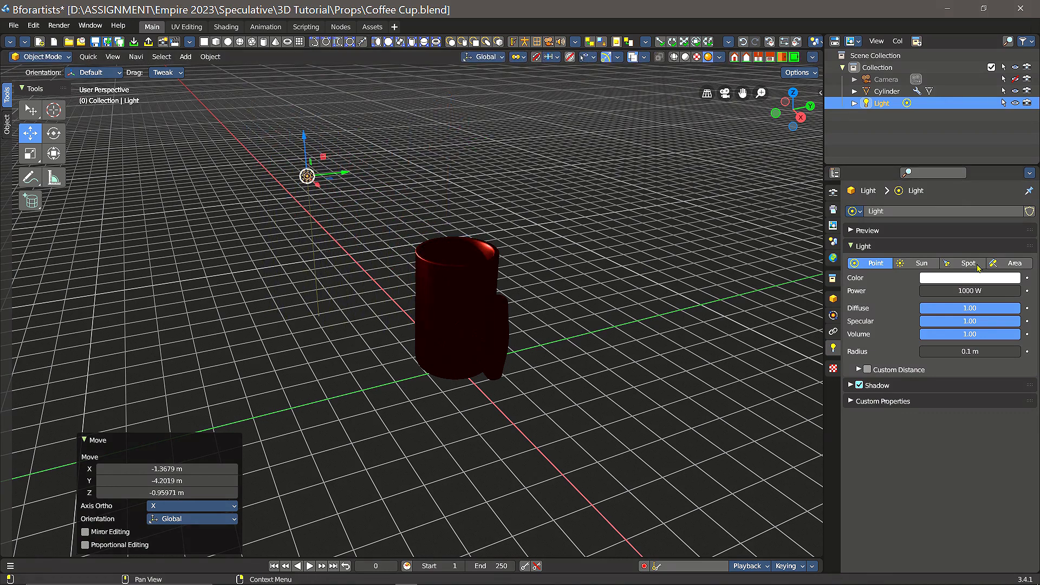
Change the light's type to Area and aim it toward the mug.
left_click(1009, 266)
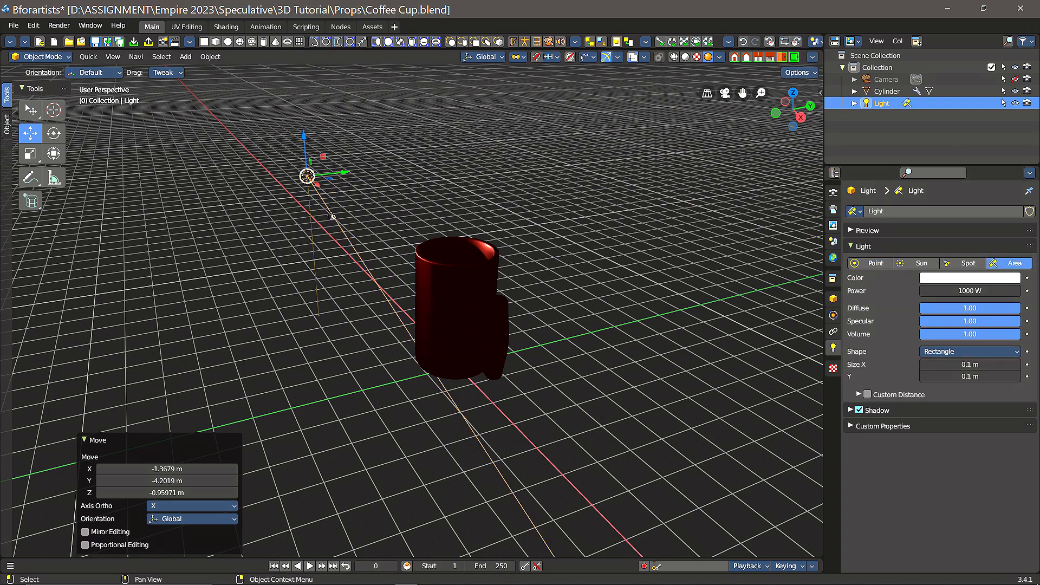
left_click_drag(333, 217, 400, 235)
middle_click_drag(399, 235, 513, 271)
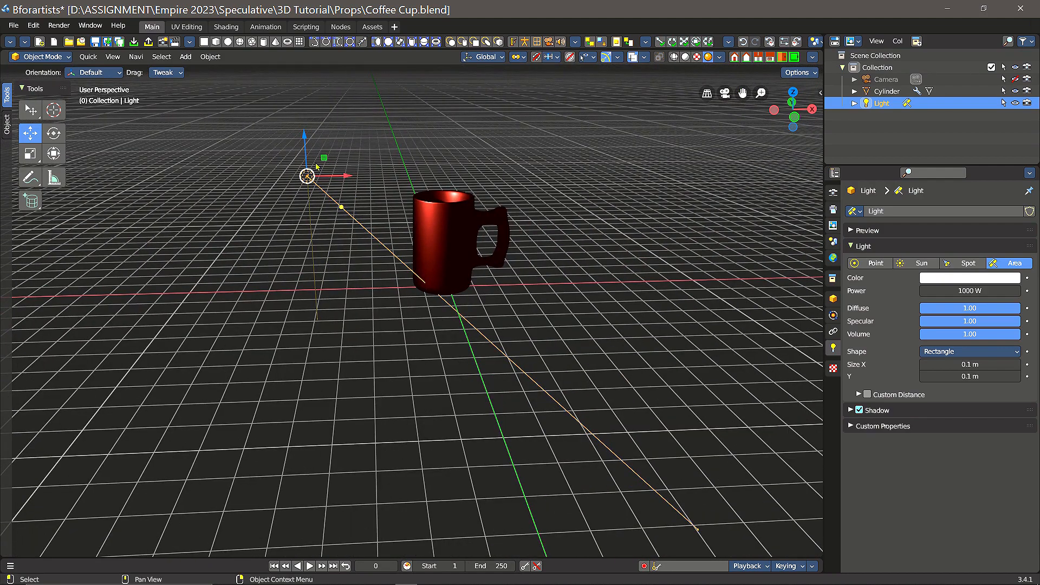
Move the area light about 0.62 m in X, -0.12 m in Y and -0.19 m in Z, and re-aim it at the mug.
mouse_move(307, 175)
left_mouse_down()
mouse_move(390, 196)
mouse_move(270, 186)
mouse_move(295, 167)
mouse_move(326, 182)
left_mouse_up()
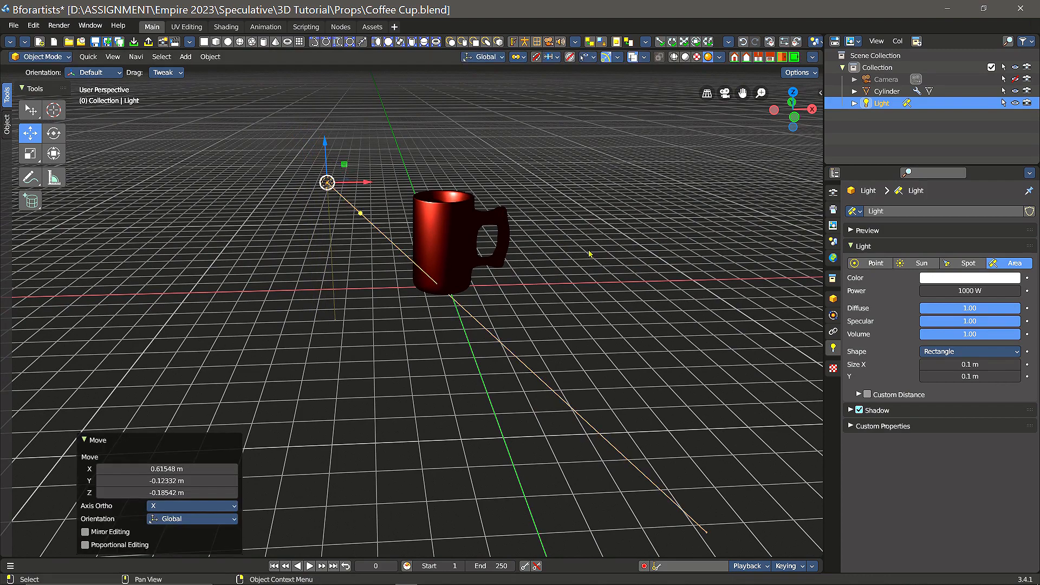
middle_click_drag(583, 232, 485, 254)
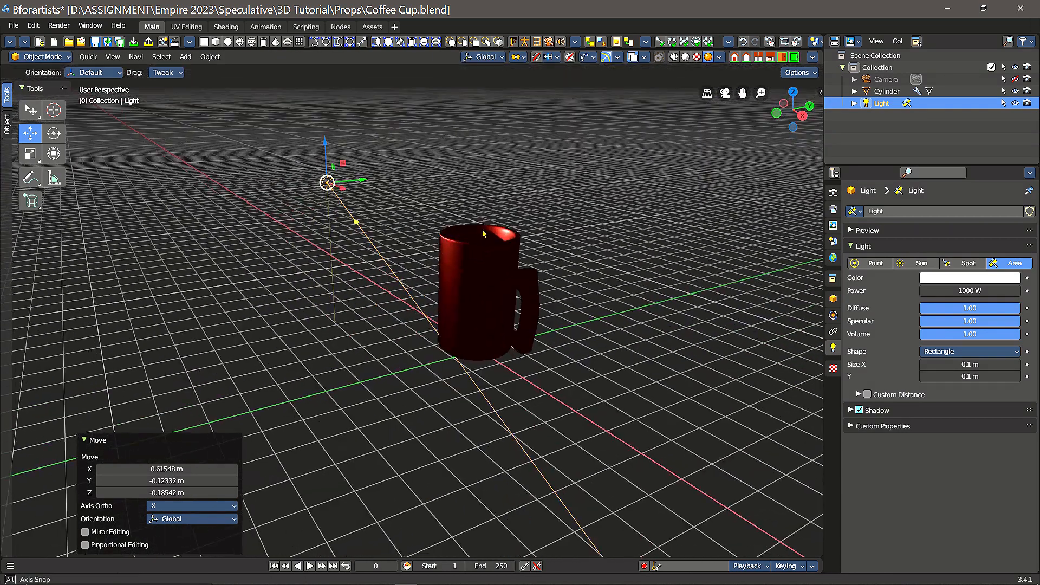
left_click_drag(356, 222, 398, 224)
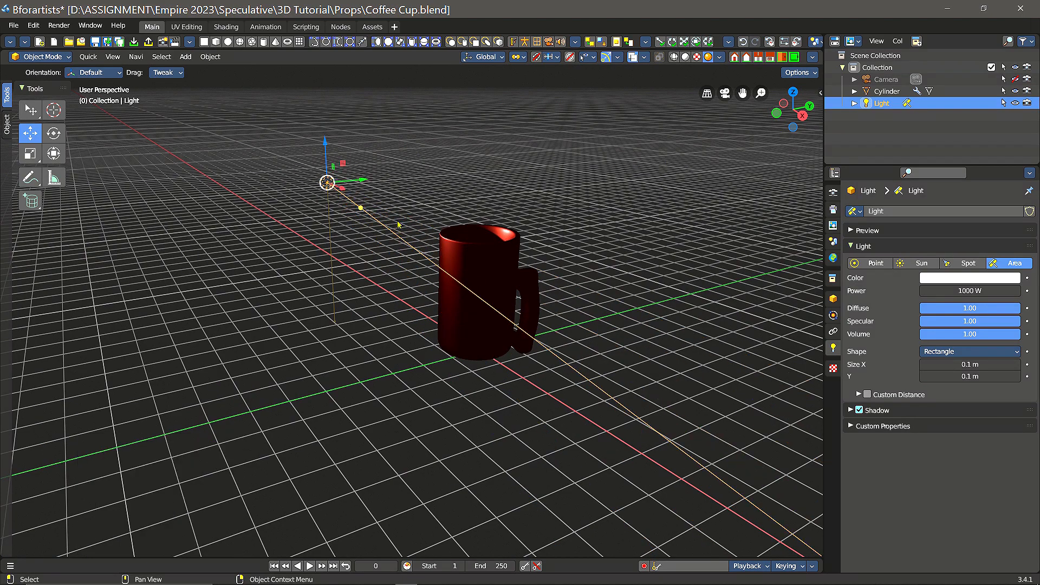
middle_click_drag(438, 215, 466, 211)
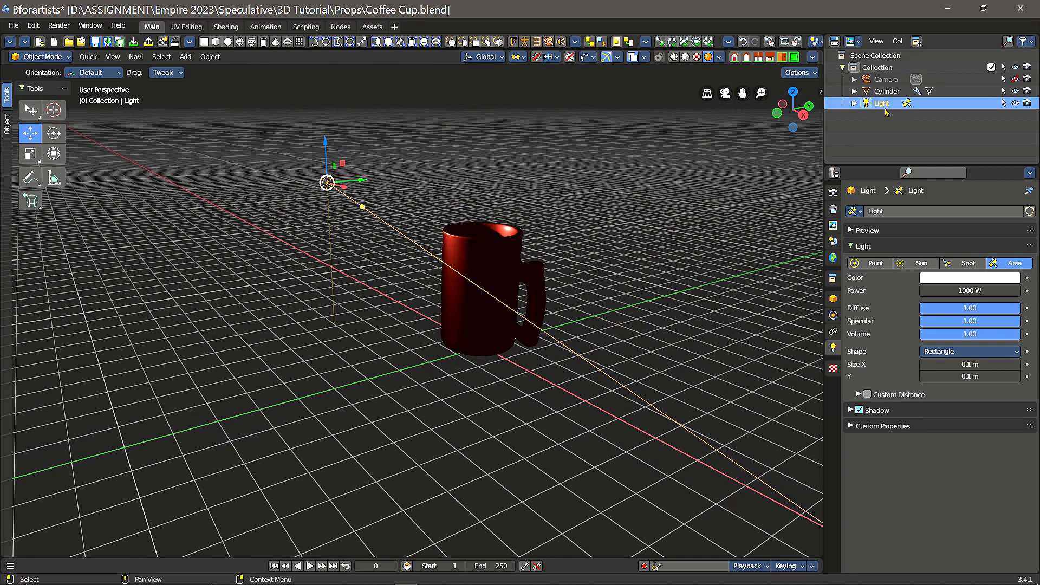
Delete the existing area light and add a 3 Point Lights setup around the mug.
right_click(924, 104)
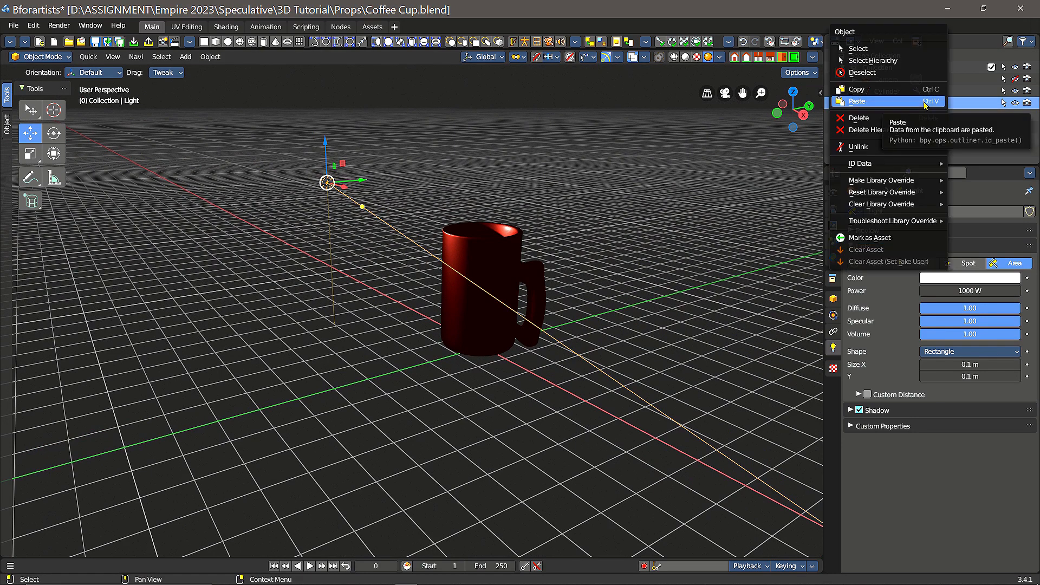
left_click(901, 118)
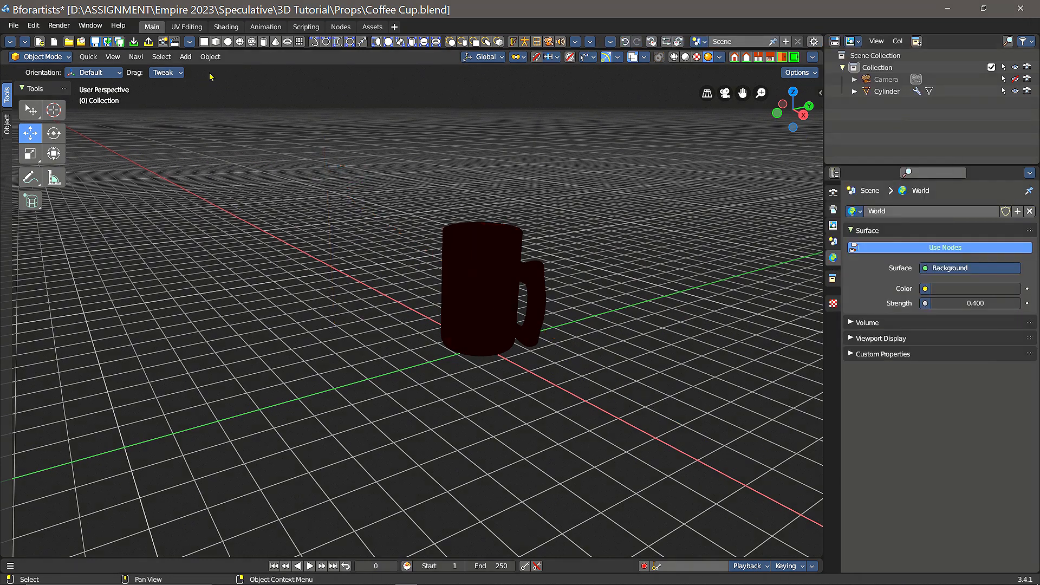
left_click(185, 57)
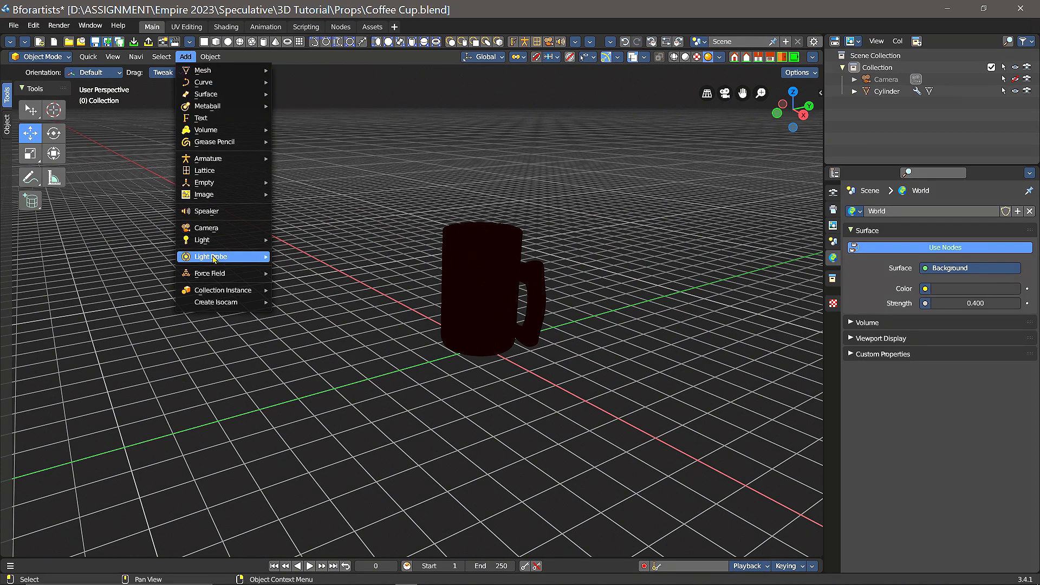
mouse_move(217, 245)
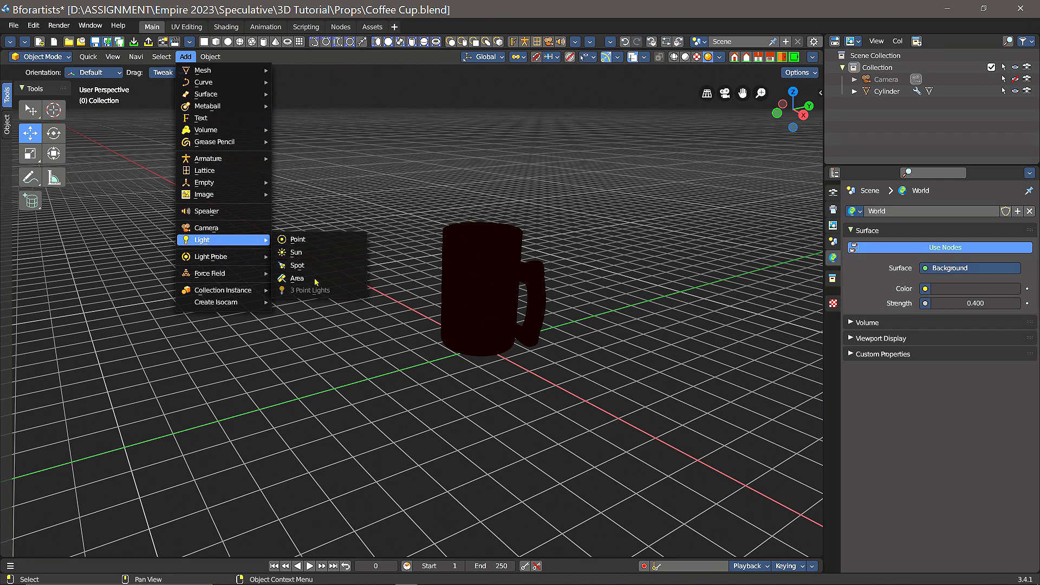
left_click(483, 282)
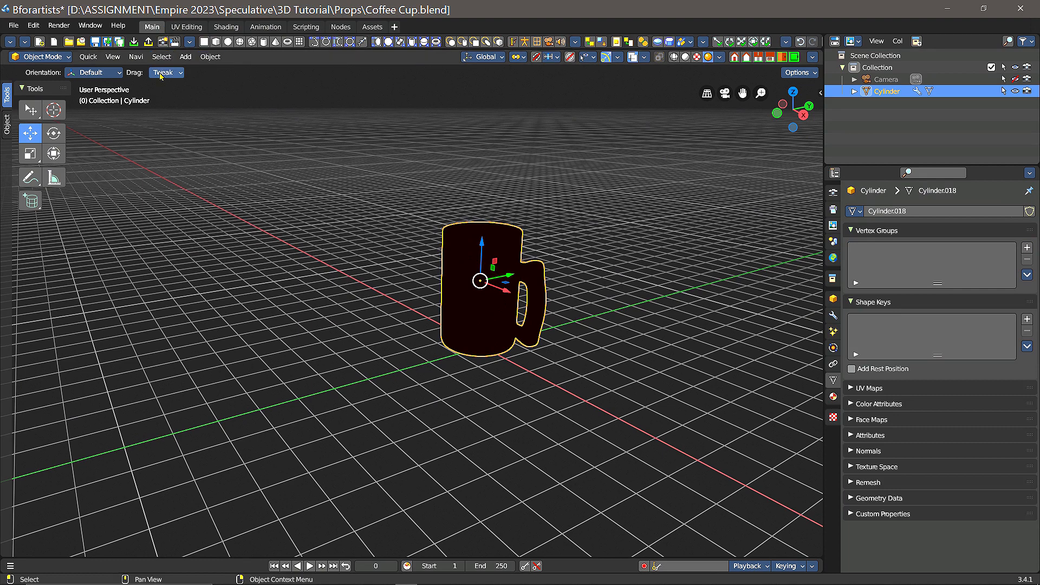
left_click(185, 56)
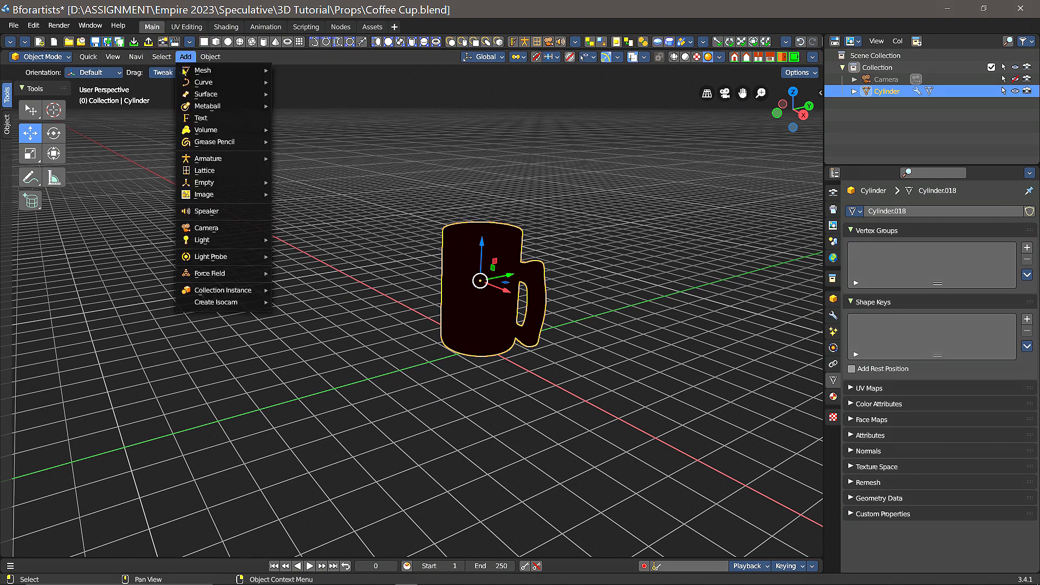
mouse_move(237, 245)
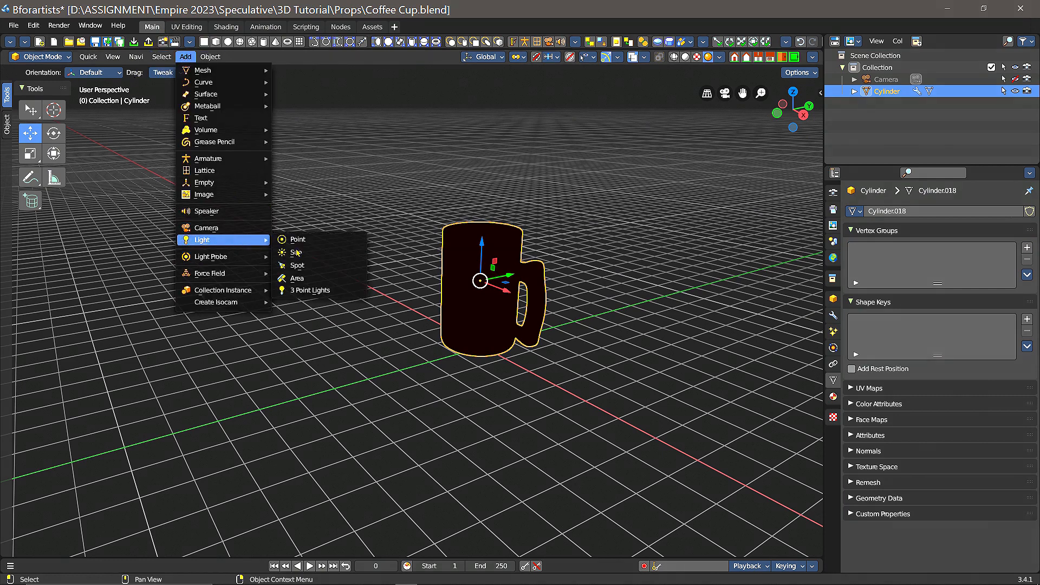
left_click(324, 292)
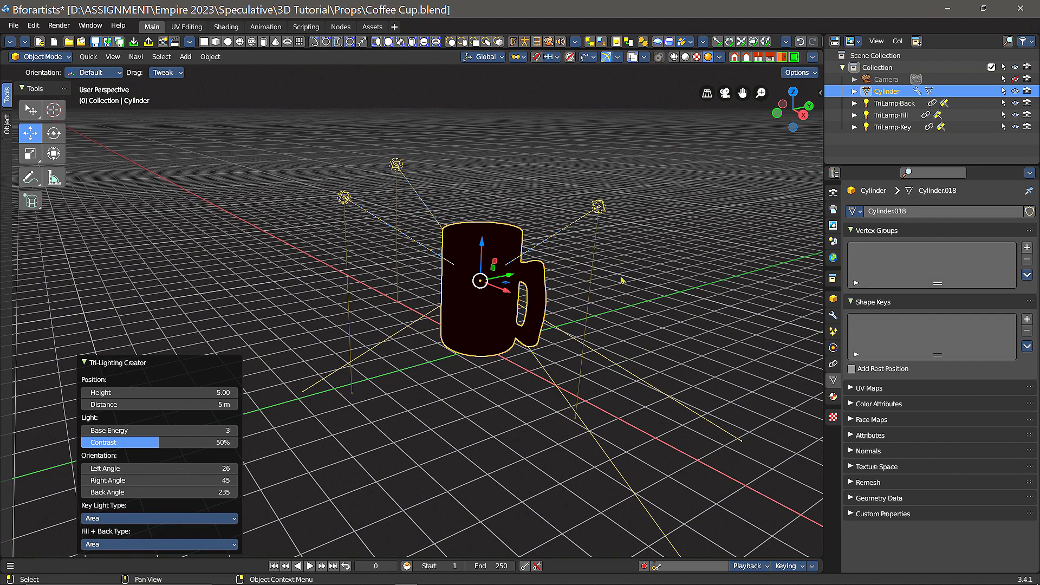
Set the power of the key light, TriLamp-Key, to about 756.8 W.
middle_click_drag(504, 211, 378, 203)
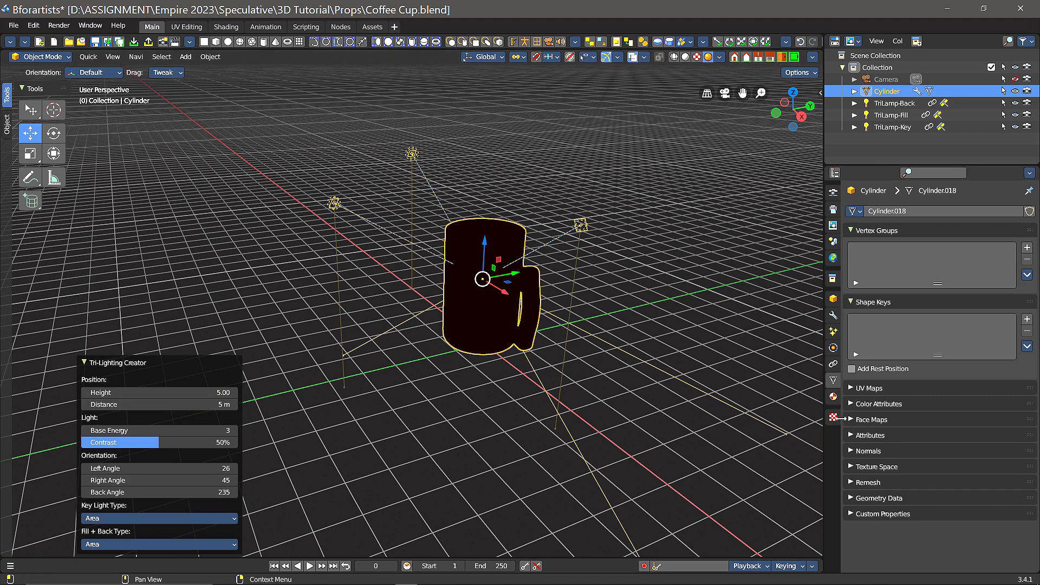
left_click(335, 204)
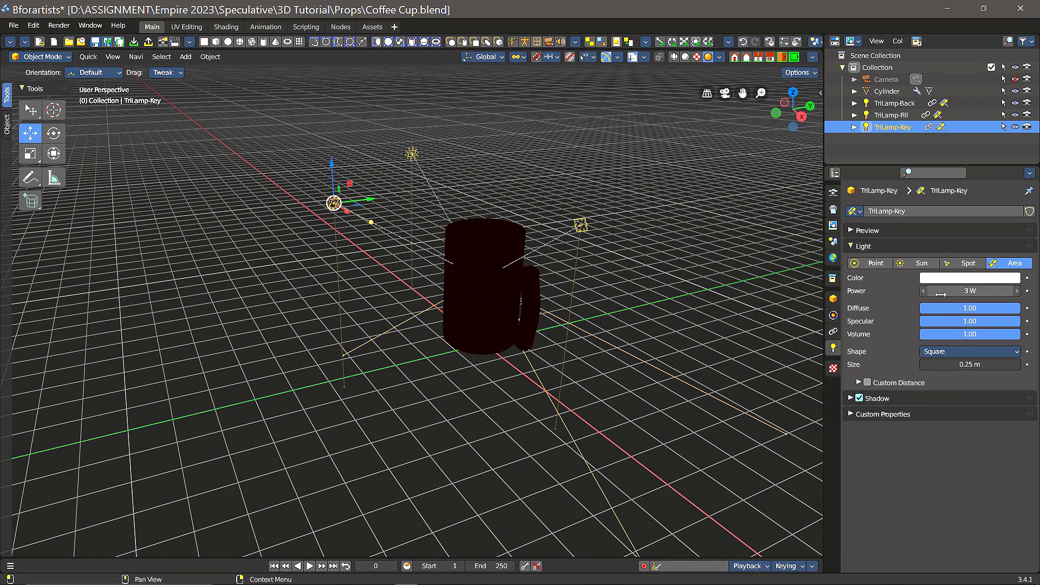
left_click_drag(969, 291, 1004, 291)
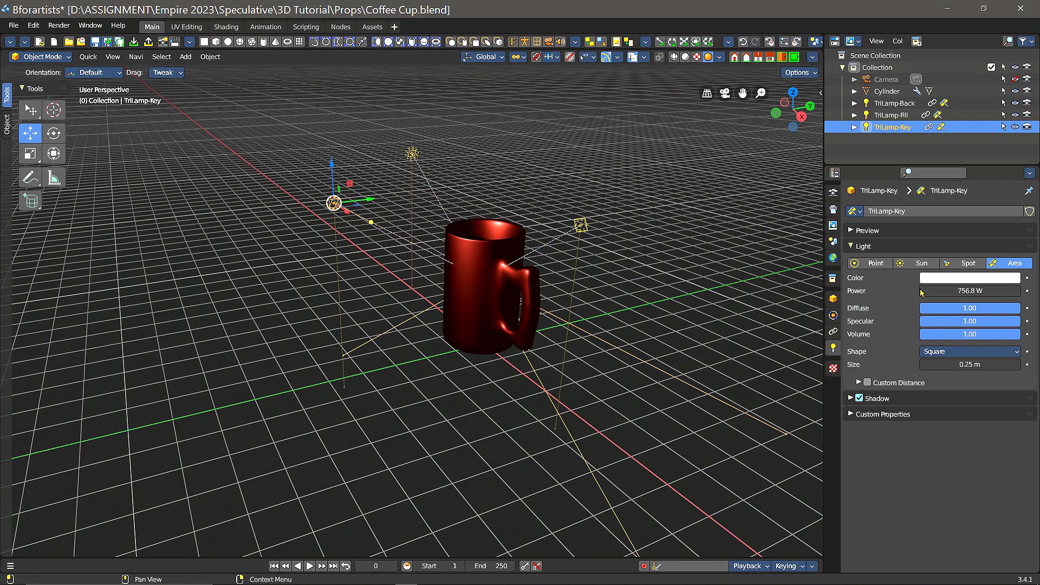
Set the fill light's power to about 283.7 W and the back light's power to about 367.6 W.
left_click(582, 227)
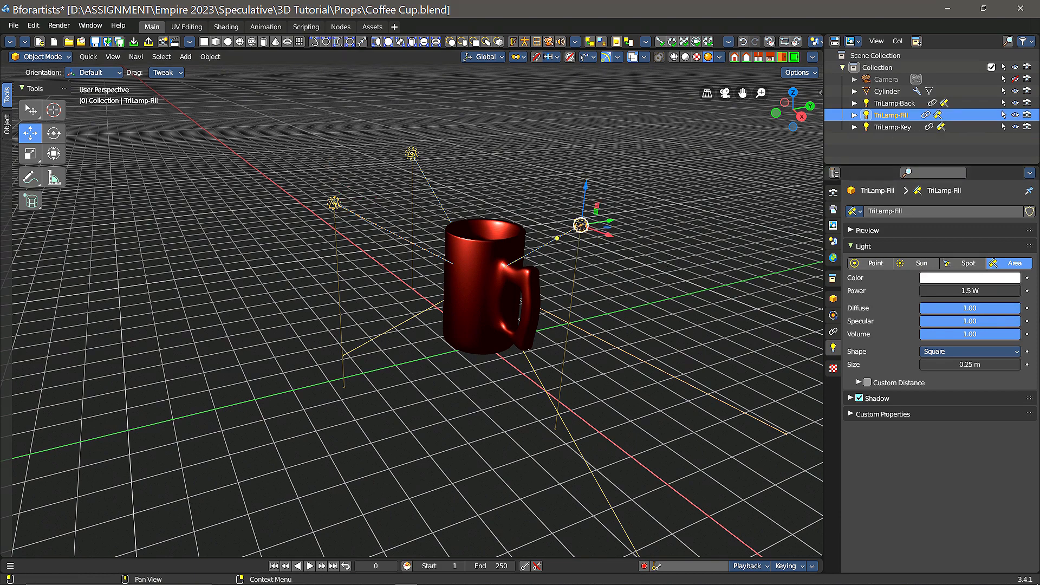
left_click_drag(969, 290, 1013, 291)
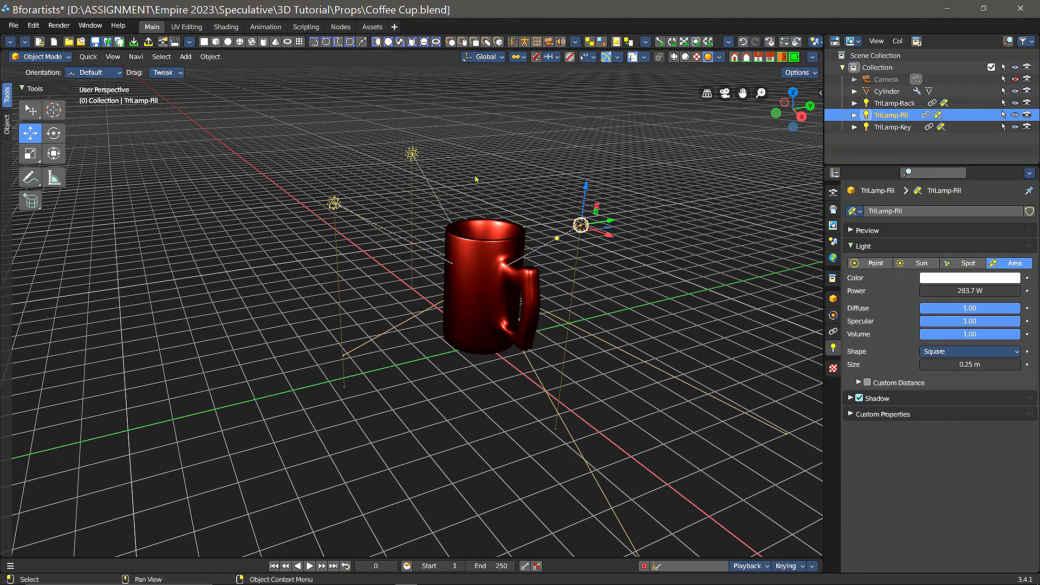
left_click(410, 154)
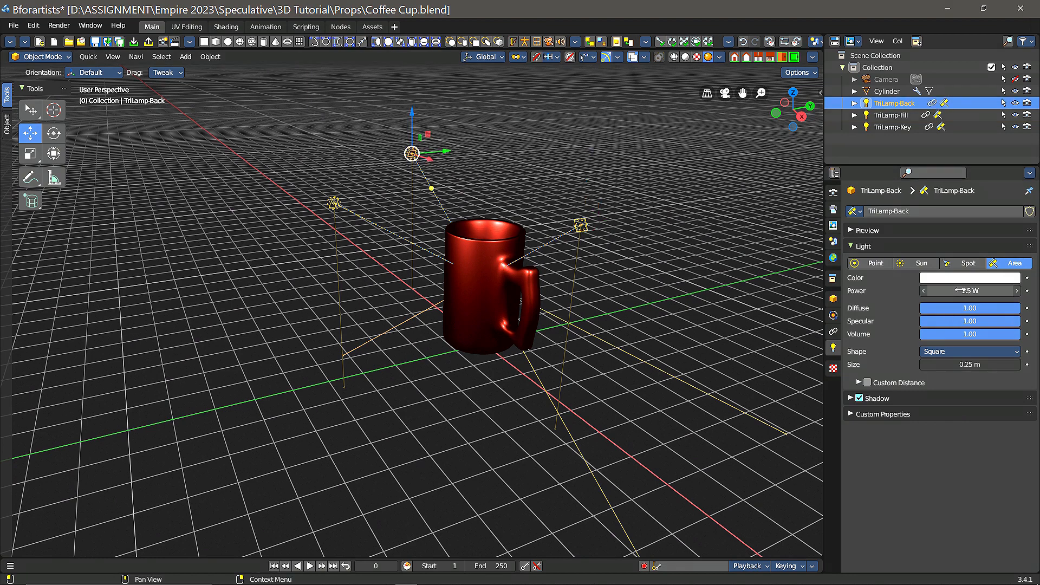
mouse_move(969, 290)
left_mouse_down()
mouse_move(991, 291)
mouse_move(975, 290)
left_mouse_up()
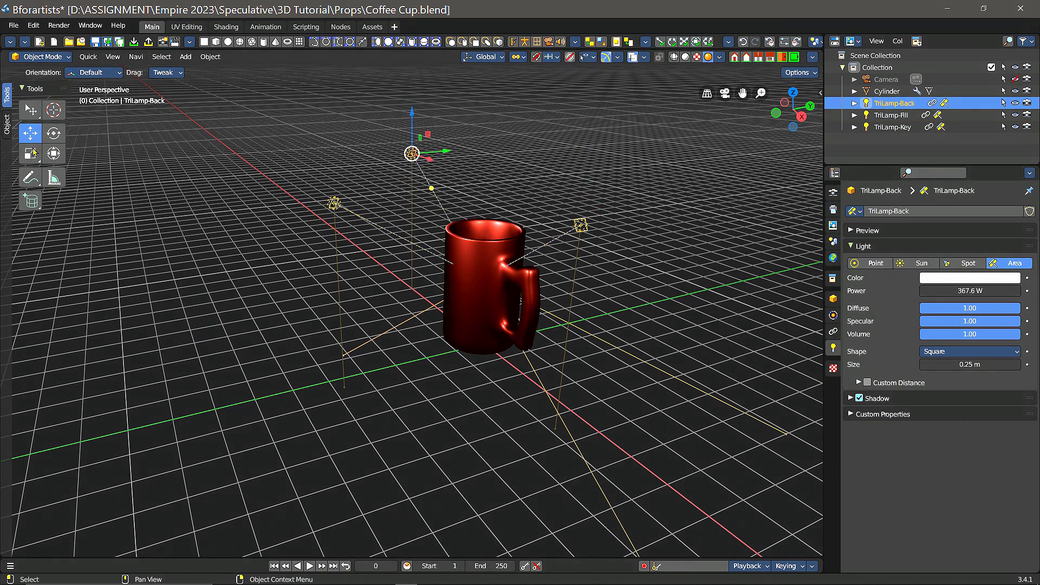
left_click(502, 370)
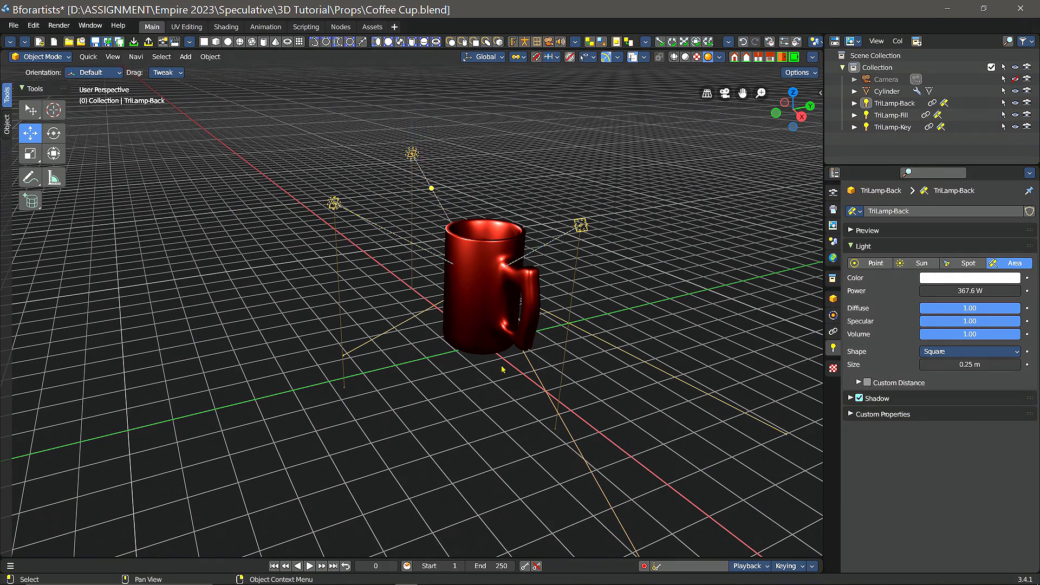
Scale the key light uniformly by about 11.986 to enlarge its emitting area.
middle_click_drag(457, 363, 366, 271)
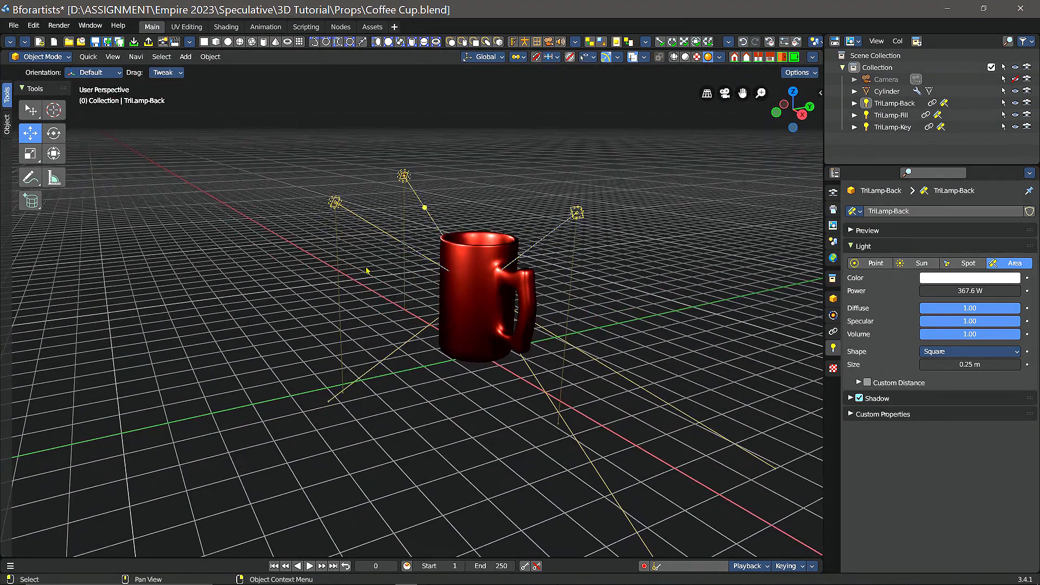
left_click(335, 203)
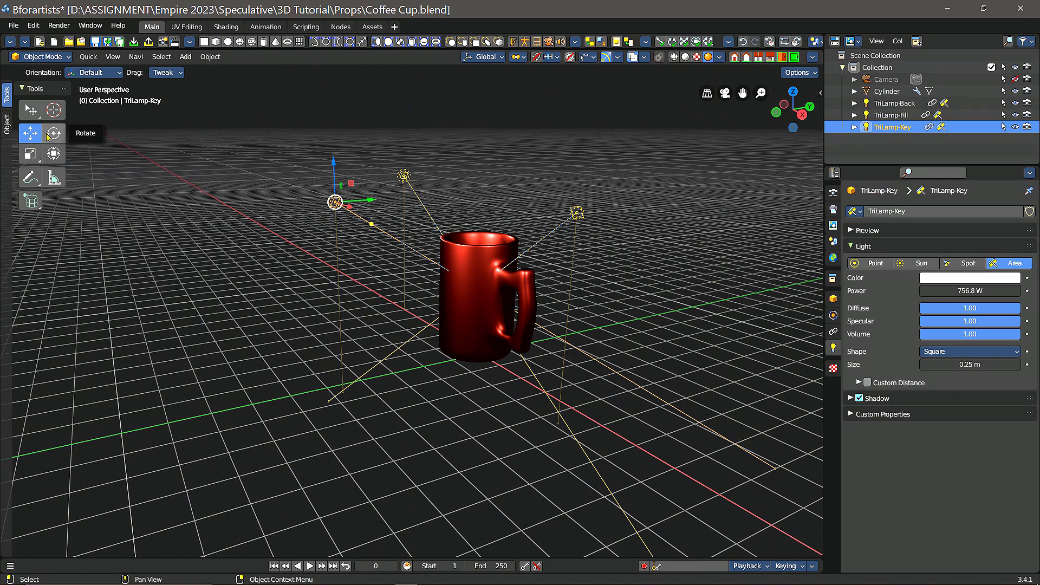
left_click(29, 156)
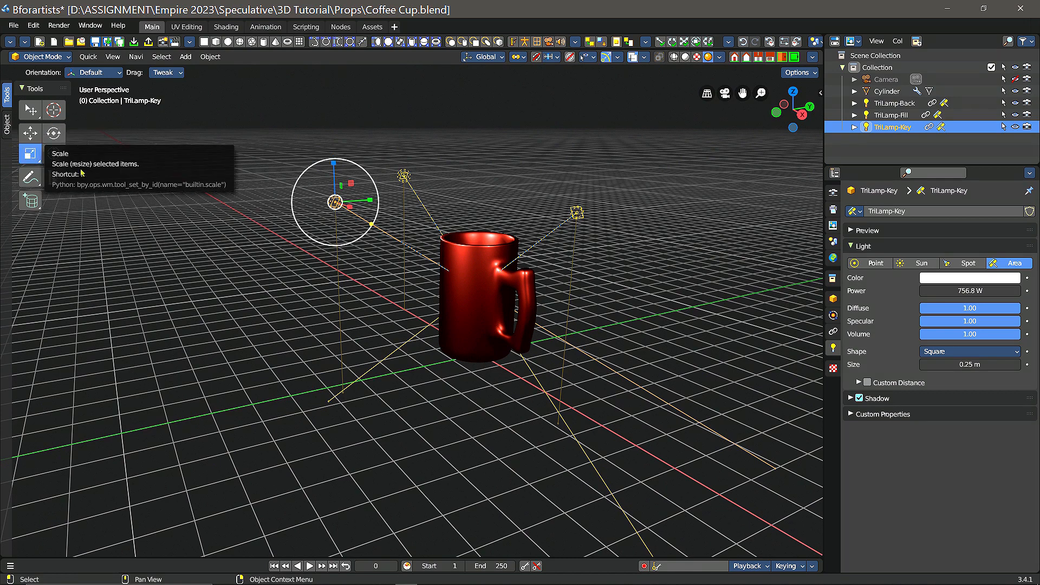
left_click_drag(311, 180, 747, 538)
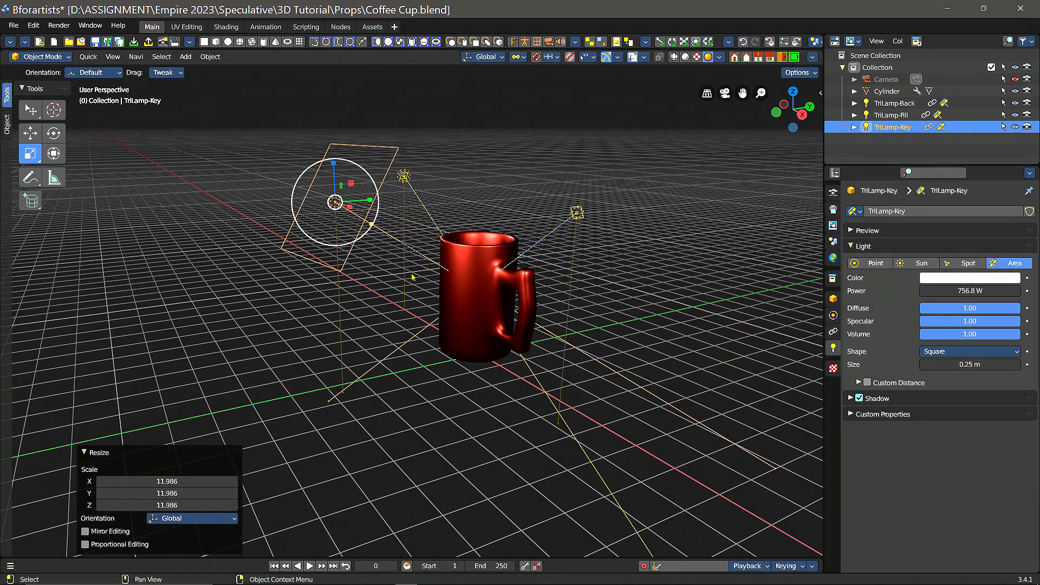
Move the key light lower and farther out from the mug on the side opposite the handle.
middle_click_drag(412, 277, 451, 310)
left_click(38, 137)
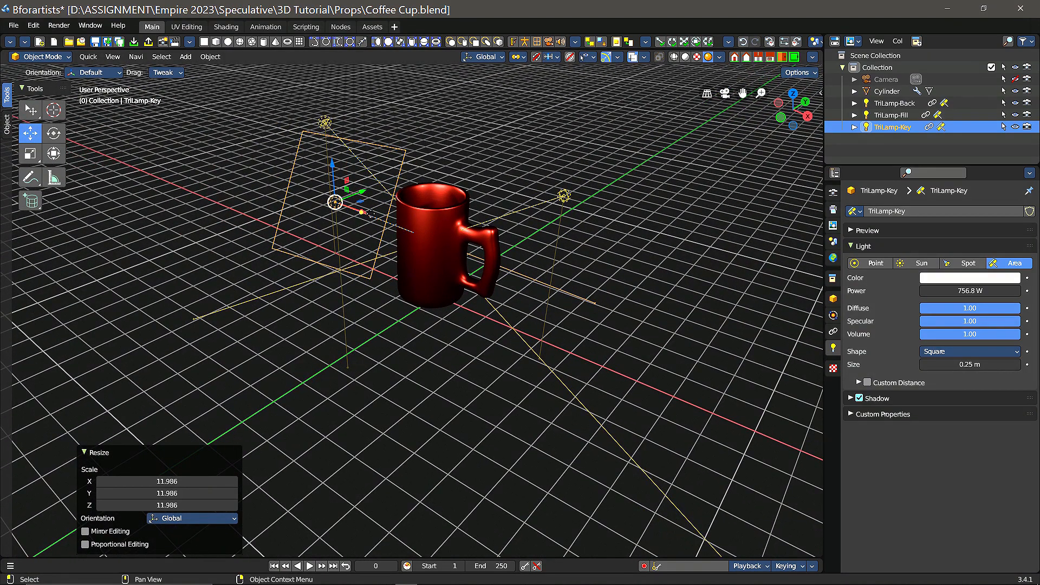
left_click_drag(366, 215, 350, 163)
left_click_drag(364, 211, 325, 165)
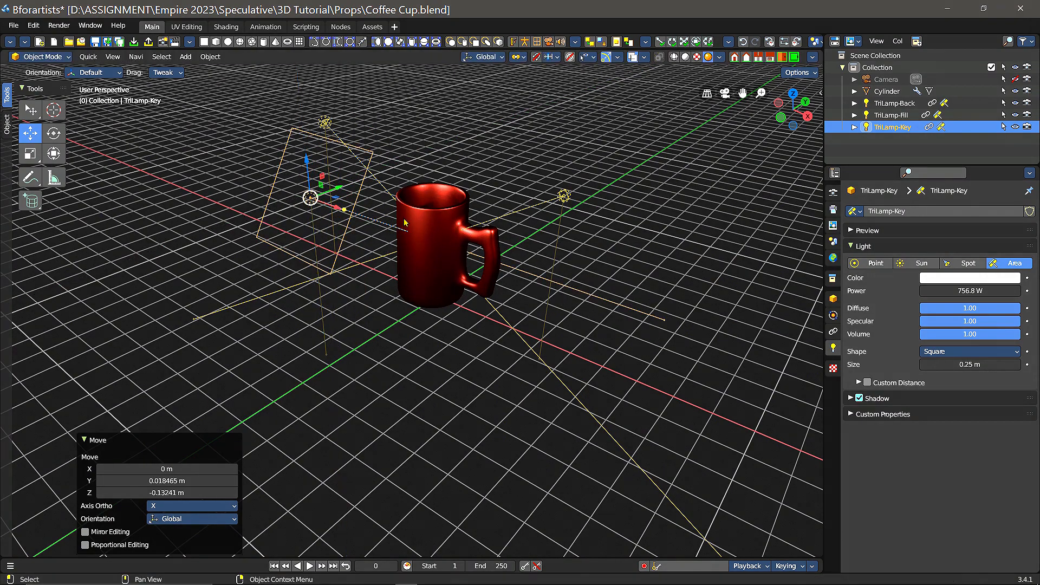
middle_click_drag(403, 242, 473, 230)
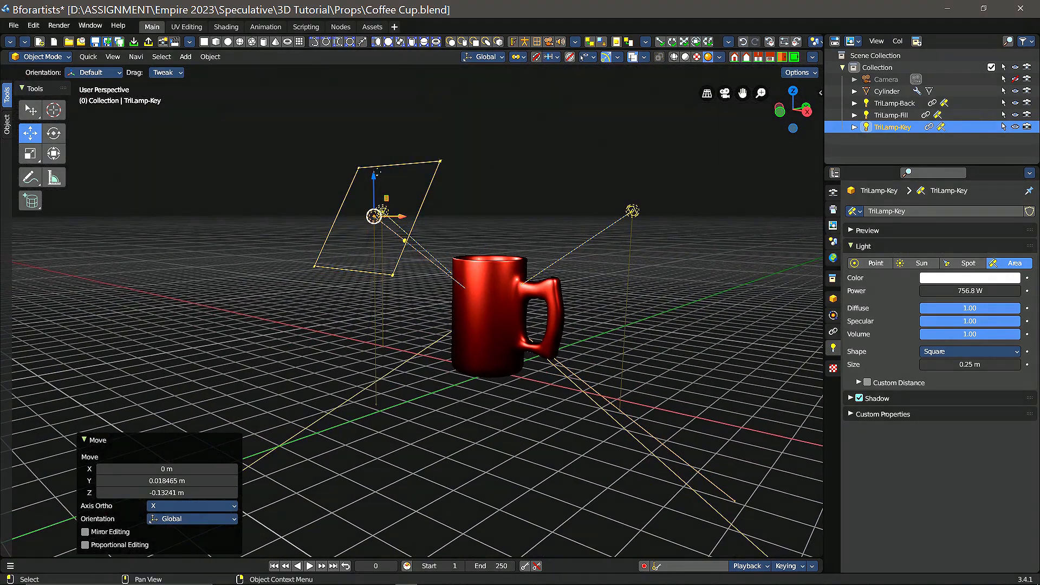
left_click_drag(373, 175, 278, 228)
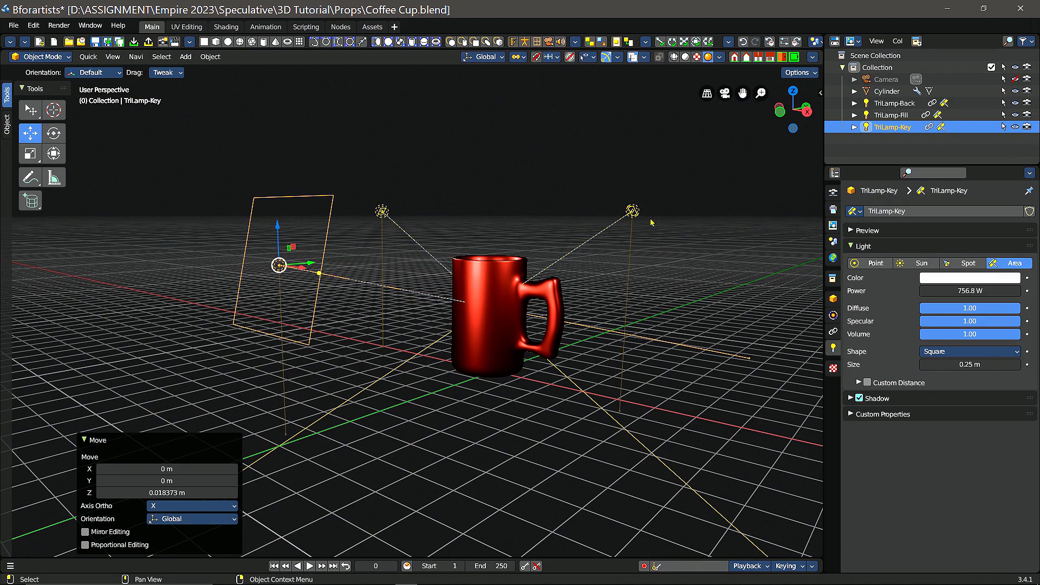
Enlarge the square fill light on the handle side to a size of about 3.84 m.
left_click(633, 213)
left_click_drag(634, 215, 642, 416)
mouse_move(516, 215)
middle_mouse_down()
mouse_move(490, 206)
mouse_move(518, 198)
middle_mouse_up()
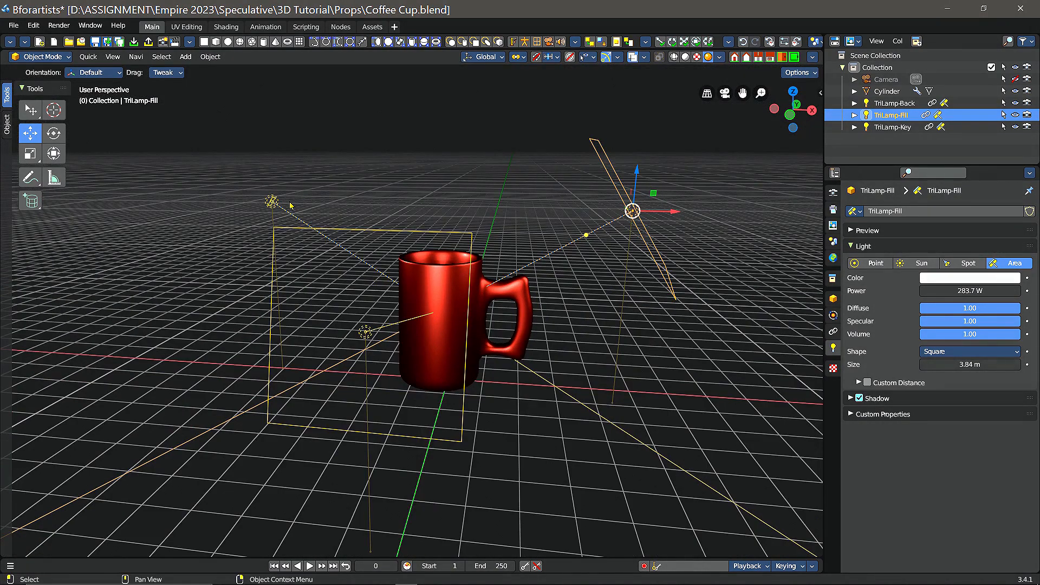
Move the back light about 0.70 m in X, 0.42 m in Y and 1.04 m in Z, and scale it by about -9.281.
left_click(272, 202)
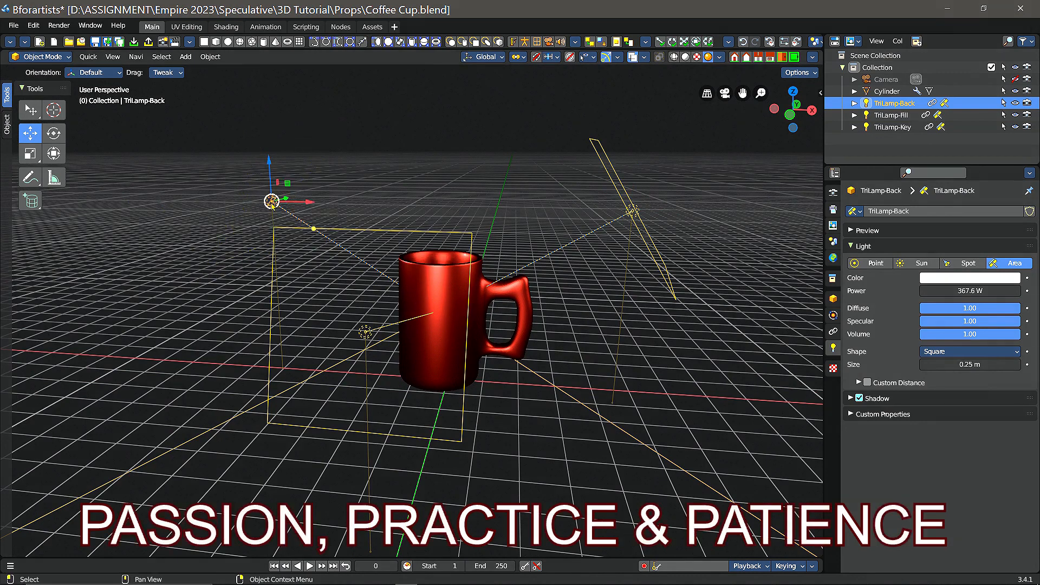
left_click_drag(272, 203, 299, 162)
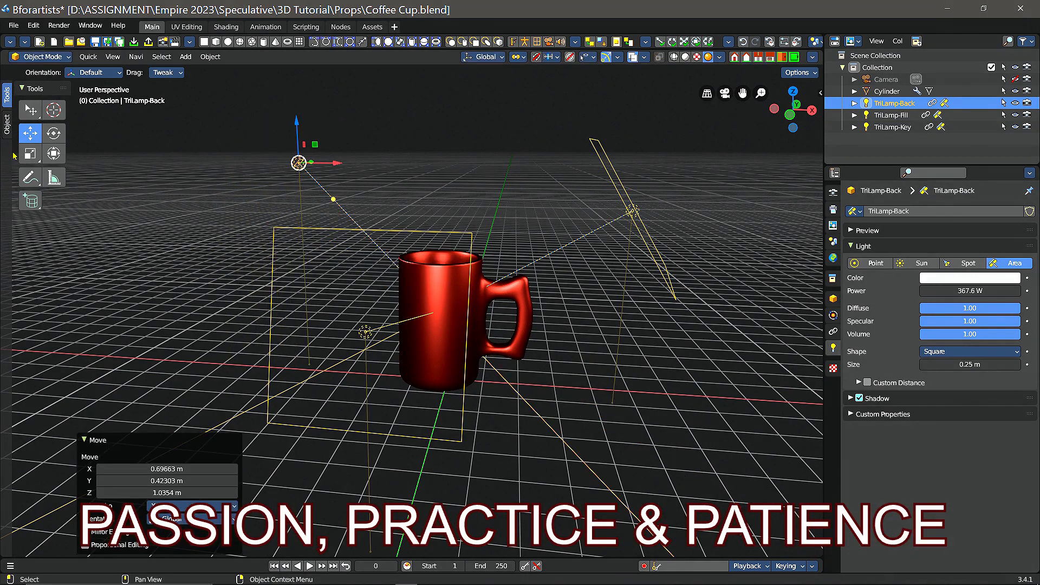
left_click(30, 153)
key("s")
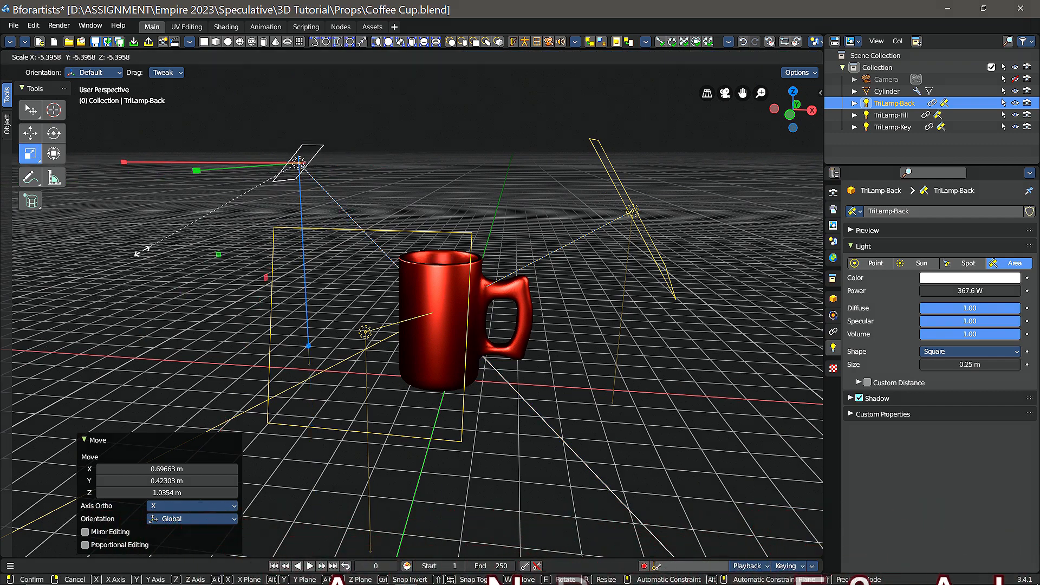
left_click(54, 342)
middle_click_drag(613, 258, 534, 441)
scroll(628, 247, "down", 2)
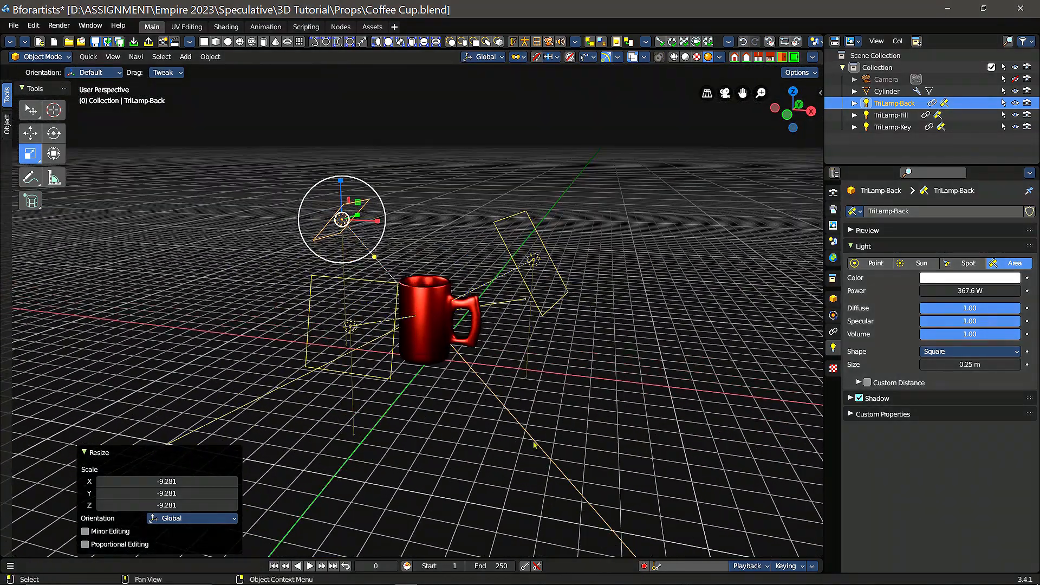
Enlarge the asset browser in the Assets workspace and expand the Default Library's Collections and Materials catalogs.
left_click(373, 28)
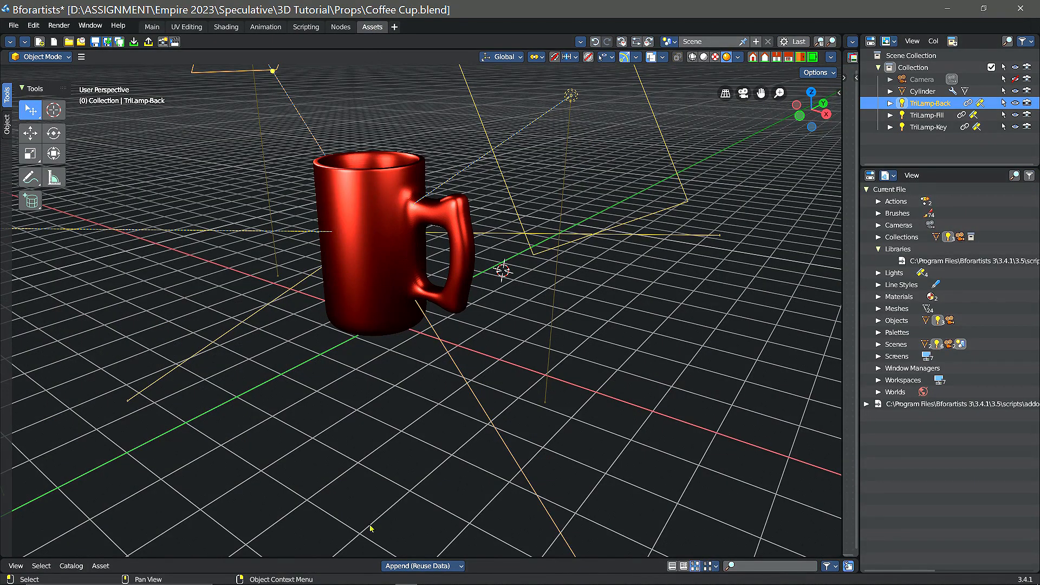
mouse_move(363, 560)
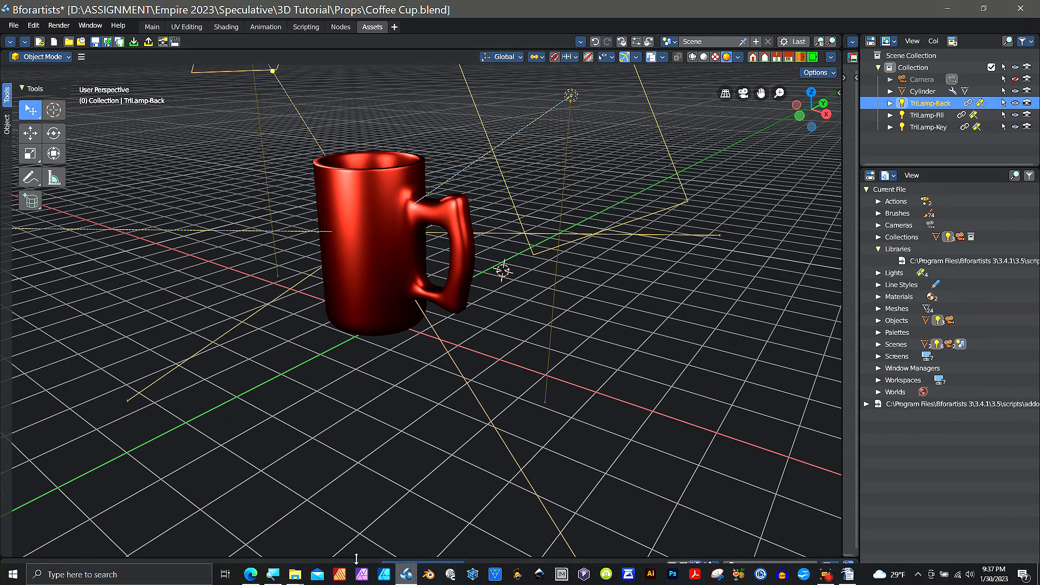
left_click_drag(360, 558, 379, 349)
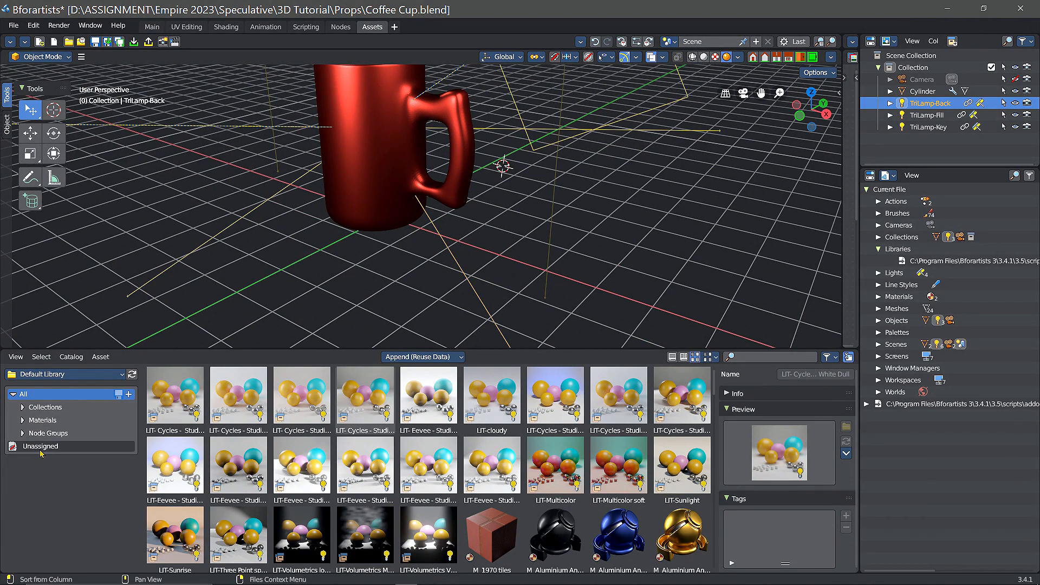
left_click(22, 407)
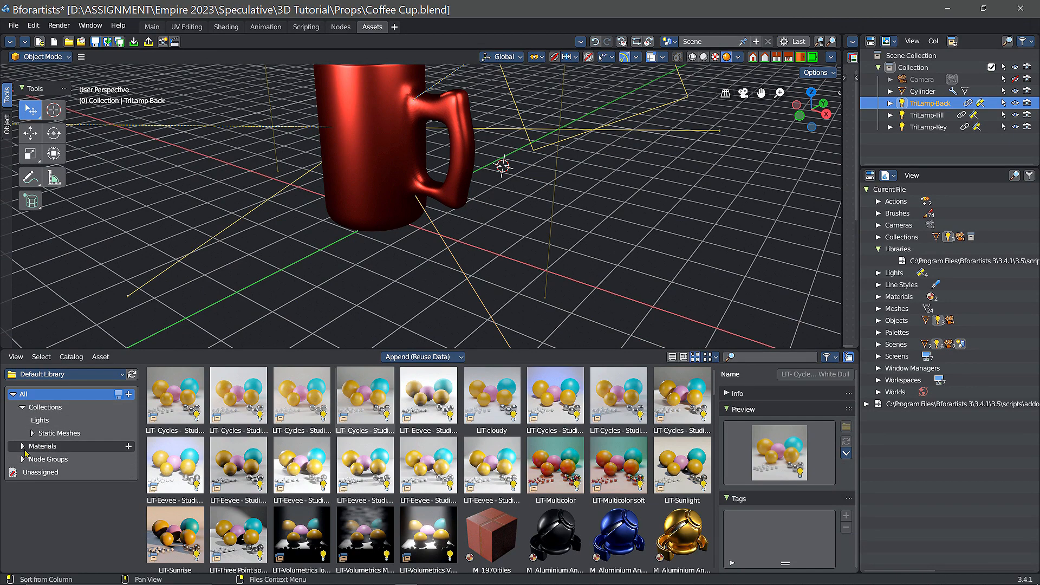
left_click(23, 446)
scroll(116, 493, "down", 5)
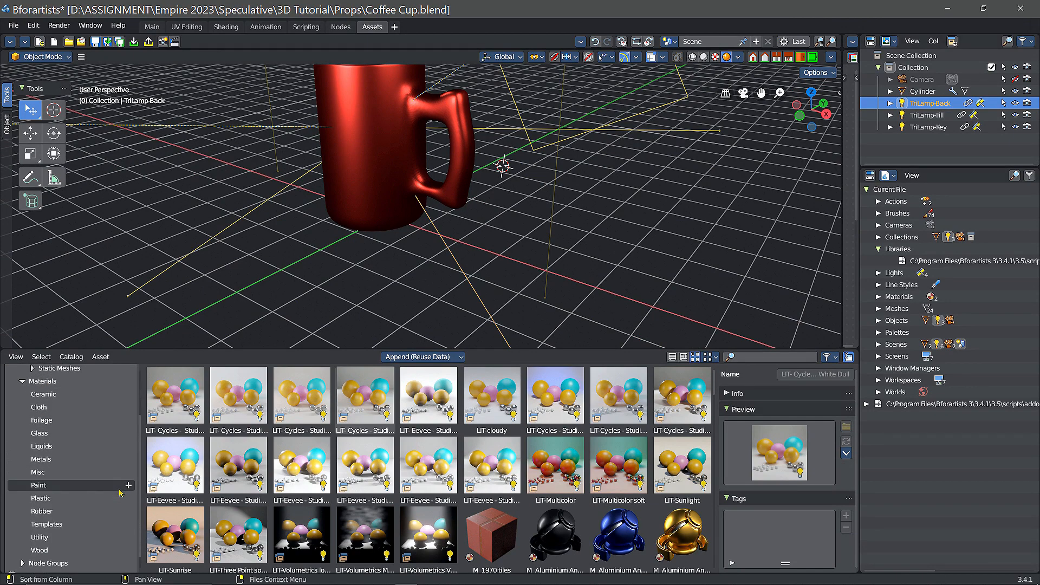
scroll(86, 471, "up", 5)
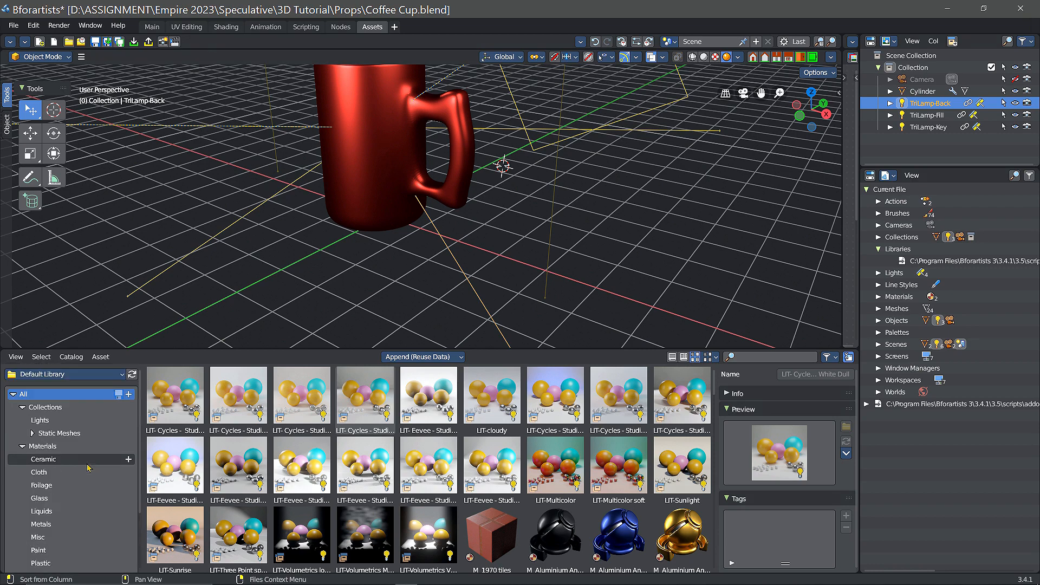
Place the SM_bg white backdrop from the Default Library's Static Meshes Backgrounds catalog in the scene around the mug.
left_click(22, 446)
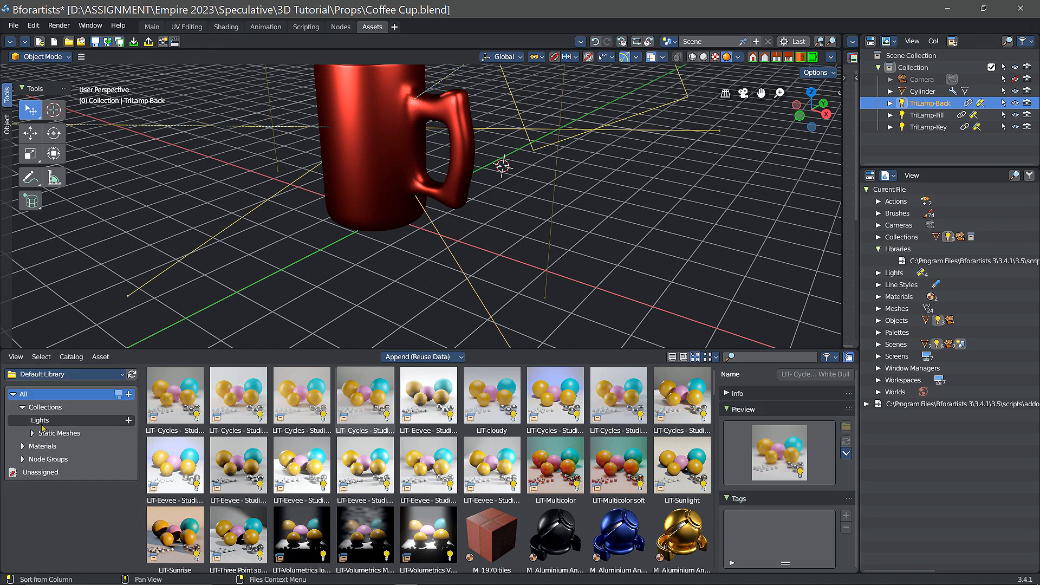
left_click(30, 434)
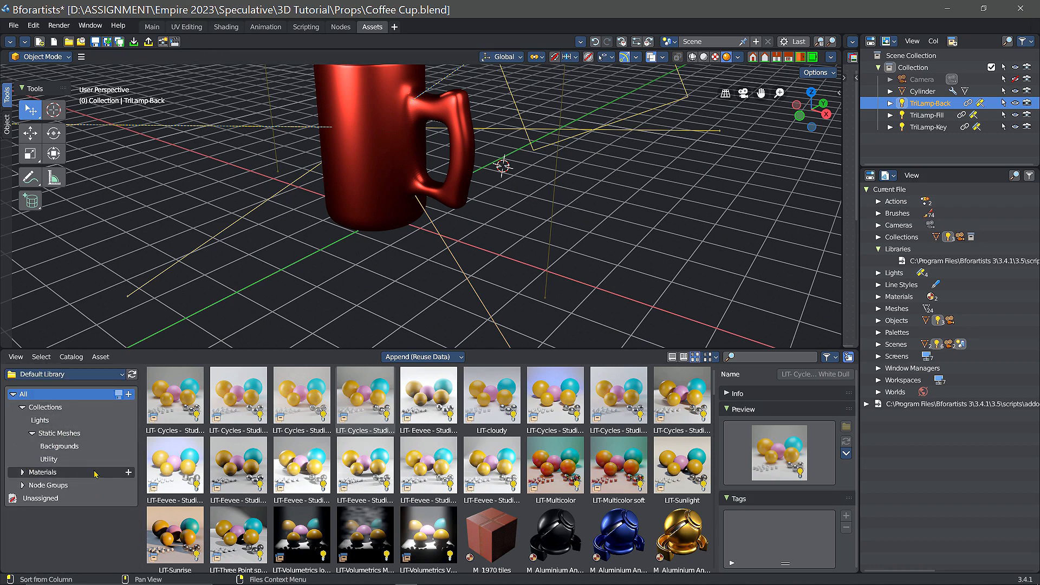
left_click(84, 448)
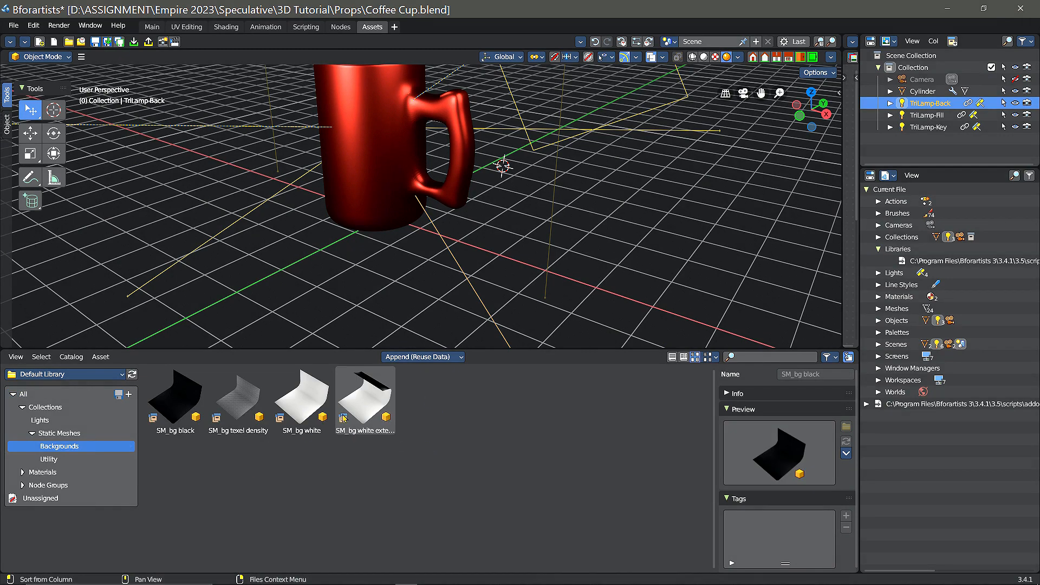
left_click(311, 413)
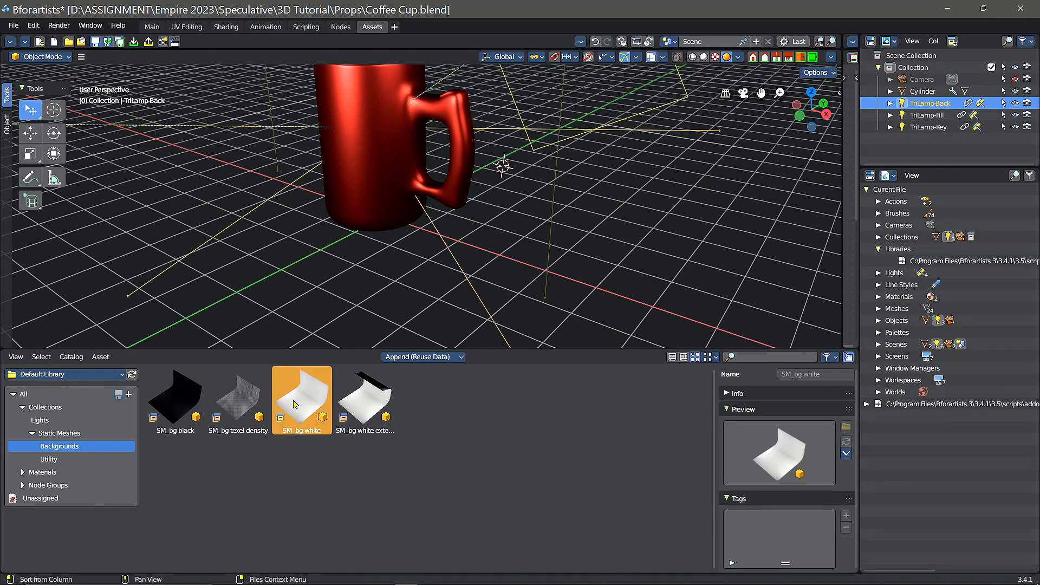
left_click_drag(293, 403, 398, 258)
scroll(411, 268, "down", 5)
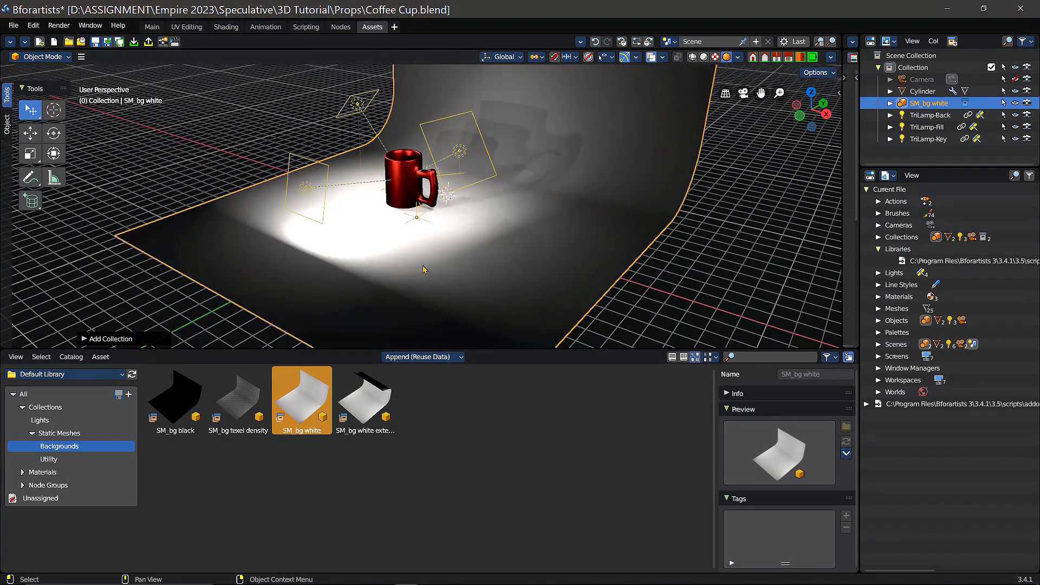
scroll(425, 269, "up", 4)
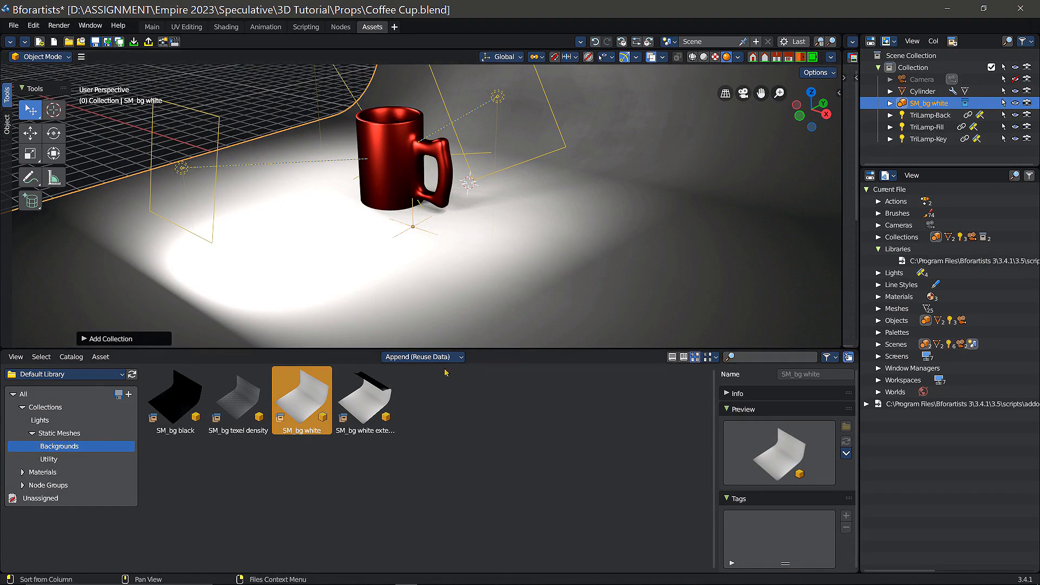
Switch to the Main workspace and raise the mug about 0.47 m in Z so it stands on the backdrop.
left_click(152, 27)
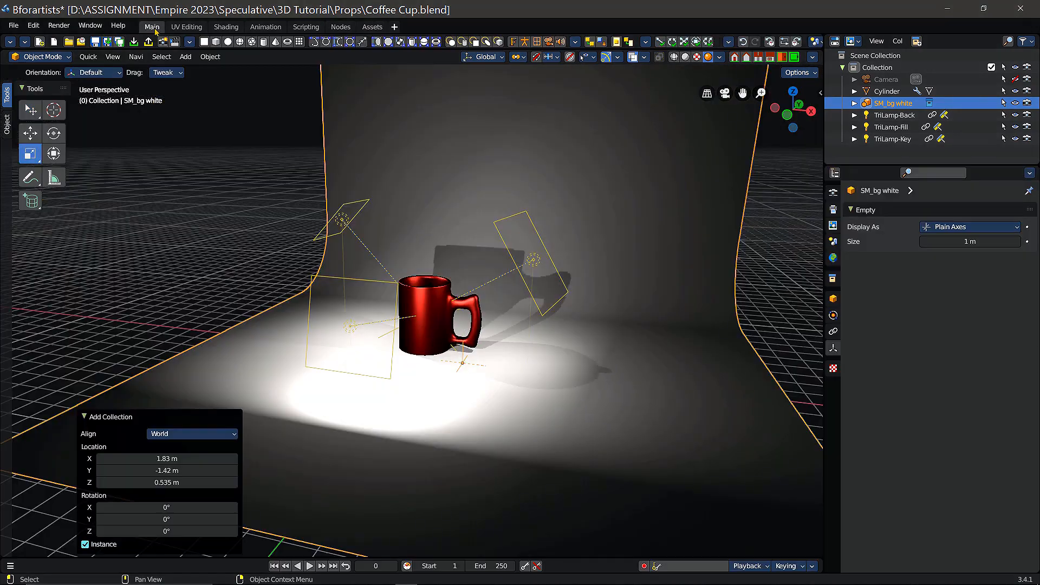
scroll(542, 320, "up", 3)
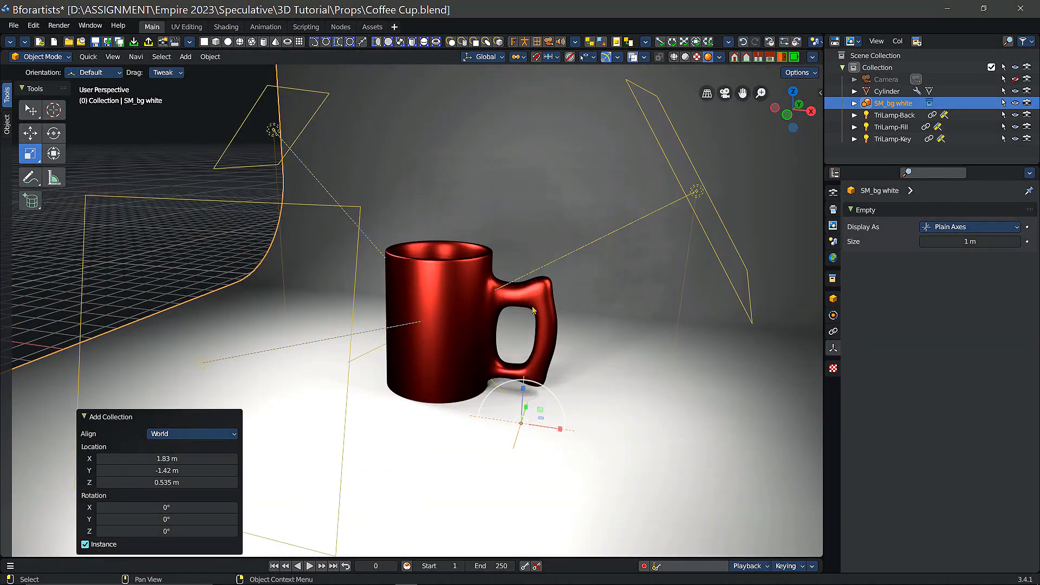
middle_click_drag(469, 432, 480, 379)
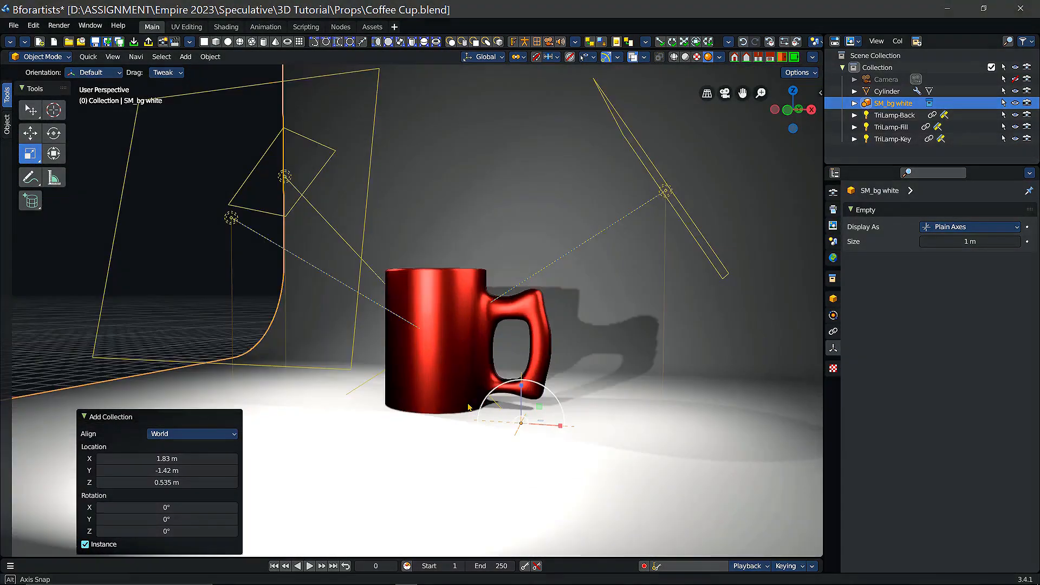
left_click(479, 380)
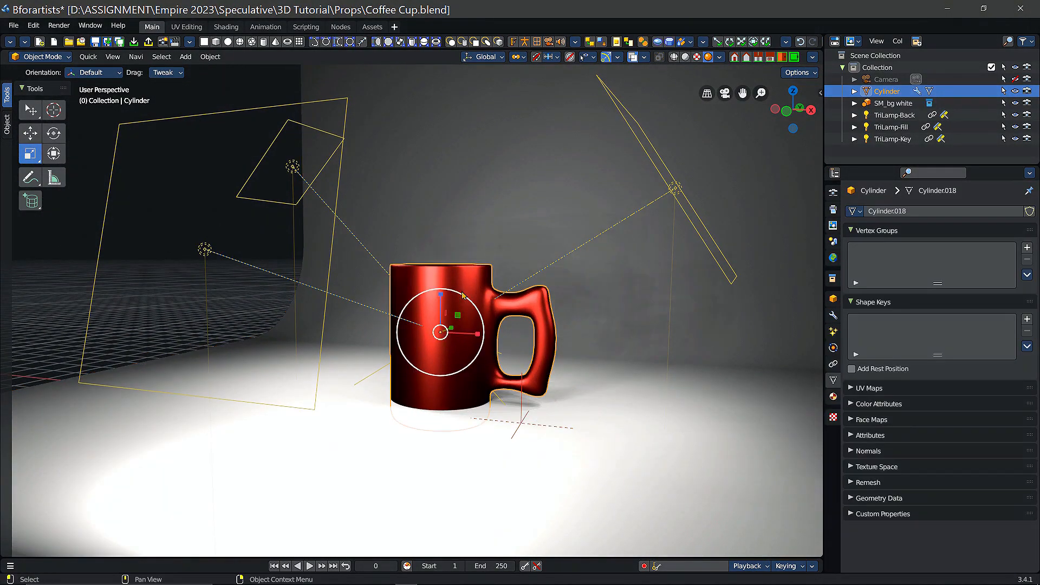
left_click(30, 133)
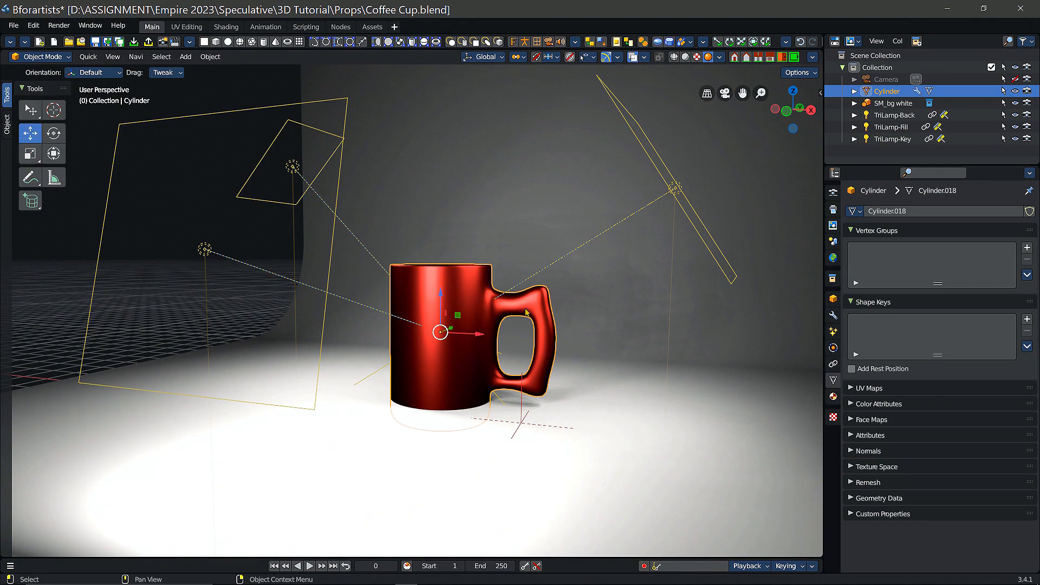
left_click_drag(440, 295, 436, 166)
right_click(436, 166)
left_click_drag(441, 296, 509, 279)
middle_click_drag(578, 270, 539, 263)
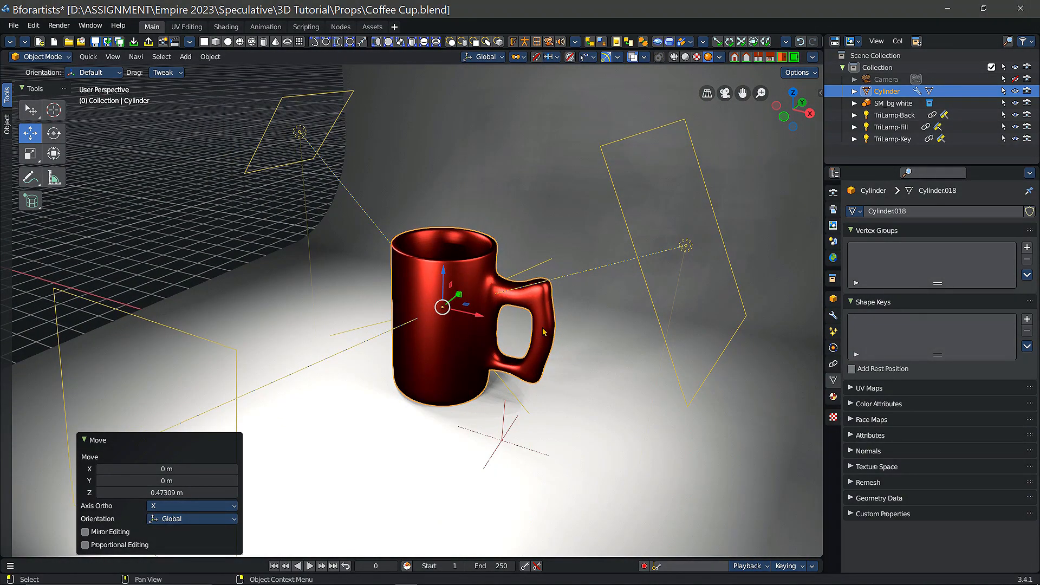
Inspect the mug on the backdrop from several angles, comparing Solid with Rendered viewport shading.
middle_click_drag(543, 331, 530, 307)
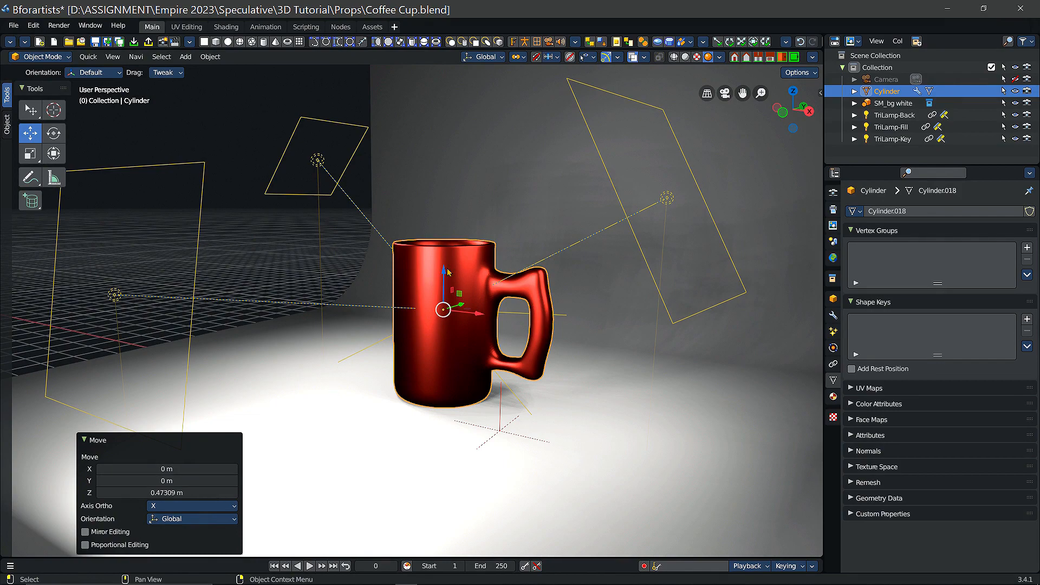
left_click(418, 276)
middle_click_drag(555, 269, 375, 207)
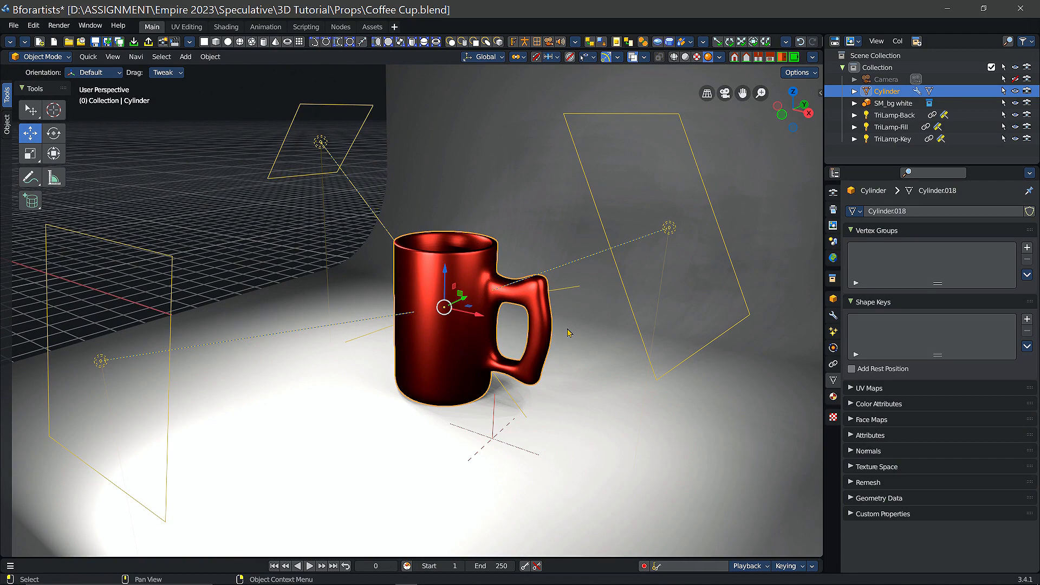
mouse_move(573, 311)
middle_mouse_down()
mouse_move(587, 298)
mouse_move(580, 304)
middle_mouse_up()
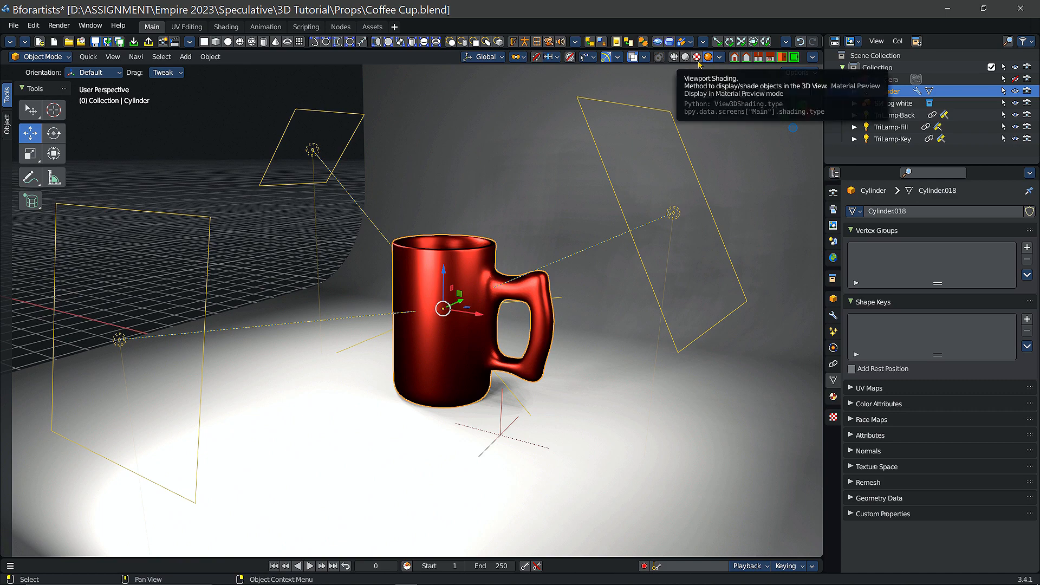
middle_click_drag(579, 296, 682, 157)
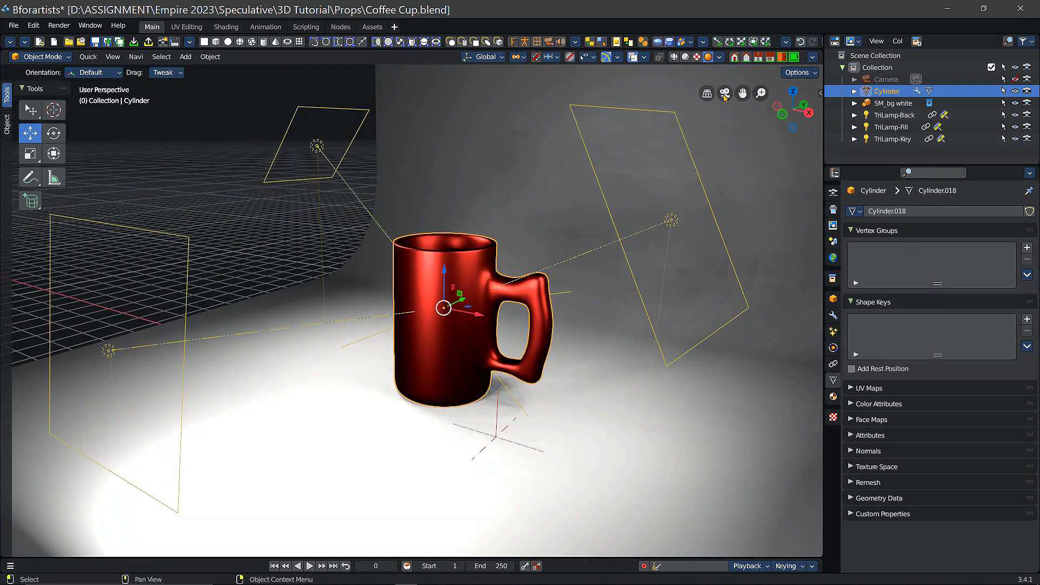
left_click(685, 57)
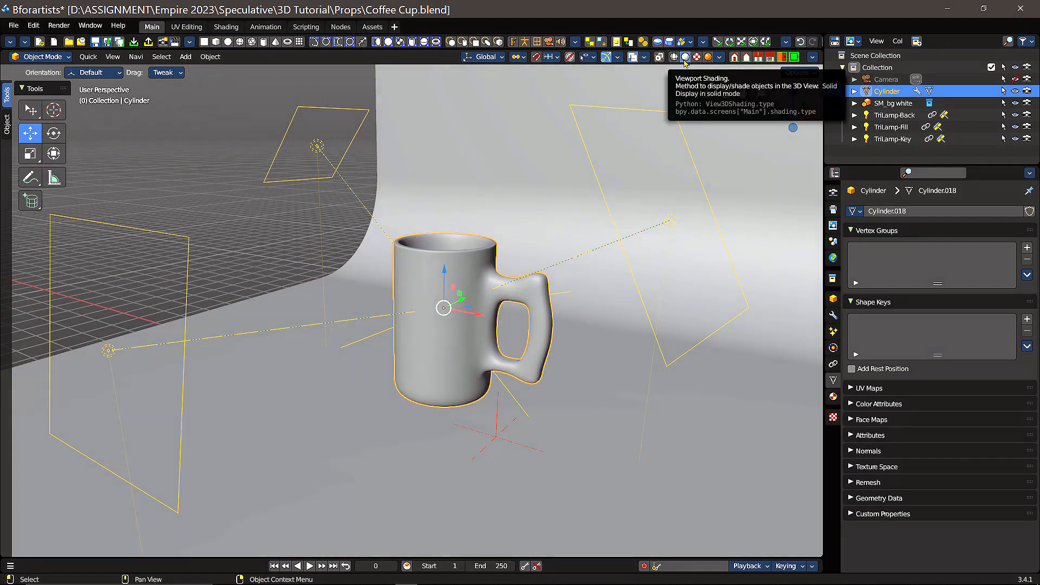
mouse_move(572, 272)
middle_mouse_down()
mouse_move(543, 302)
mouse_move(608, 246)
mouse_move(580, 288)
mouse_move(540, 280)
mouse_move(589, 265)
mouse_move(574, 287)
mouse_move(582, 300)
mouse_move(599, 281)
mouse_move(580, 269)
middle_mouse_up()
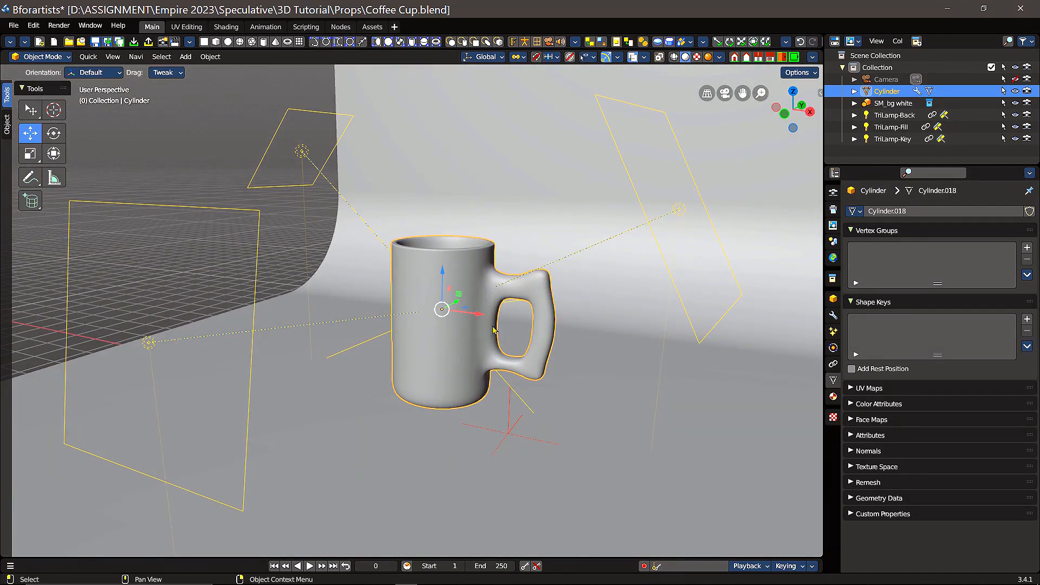
left_click(708, 56)
mouse_move(578, 303)
middle_mouse_down()
mouse_move(603, 281)
mouse_move(618, 309)
mouse_move(567, 307)
middle_mouse_up()
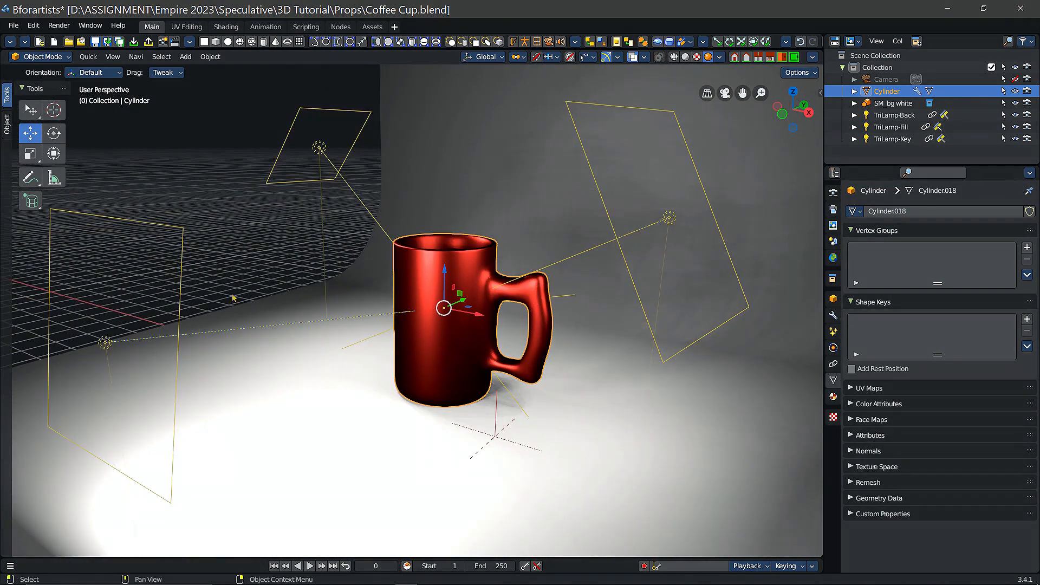
Raise the key light and shift it about 0.49 m in Y relative to the mug.
left_click(105, 267)
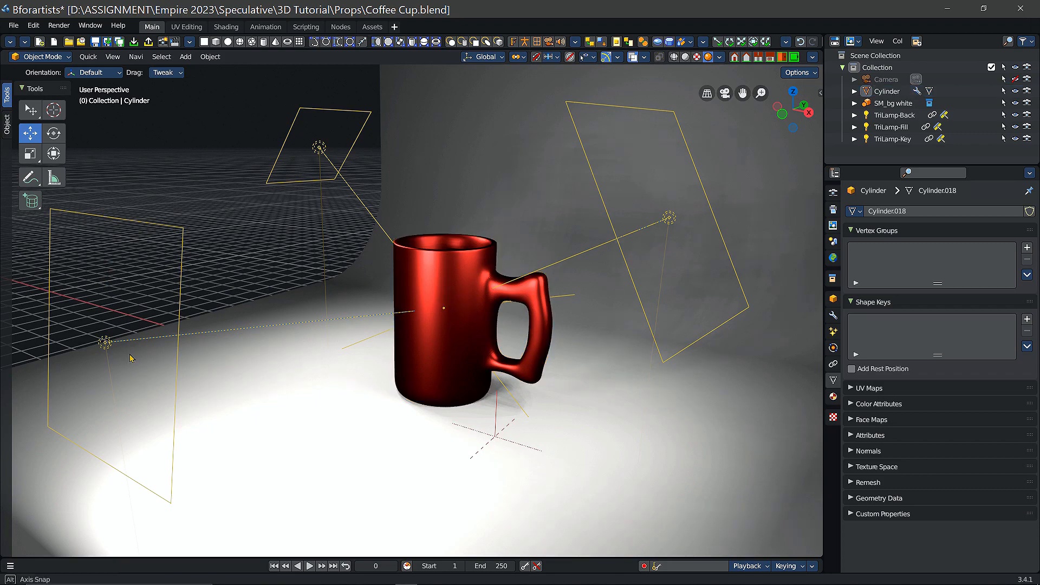
middle_click_drag(106, 267, 139, 295)
middle_click_drag(304, 262, 171, 388)
left_click(162, 372)
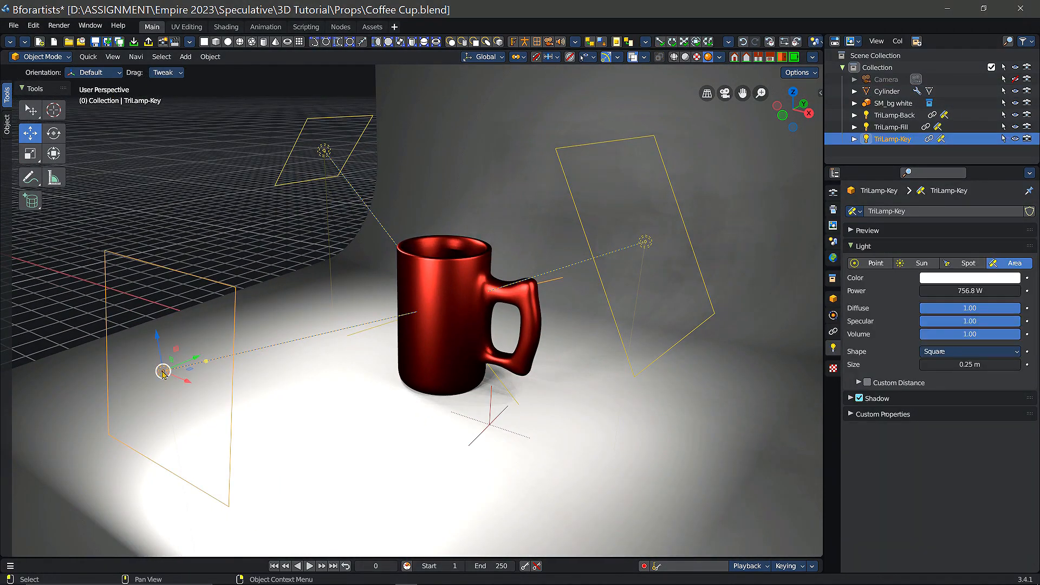
left_click(181, 277)
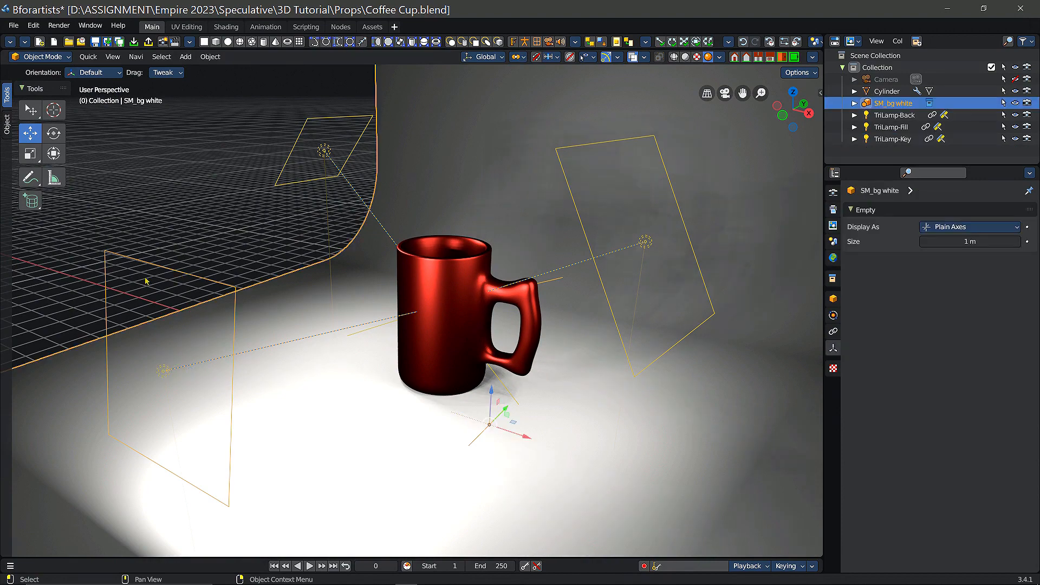
key("alt+a")
left_click(163, 370)
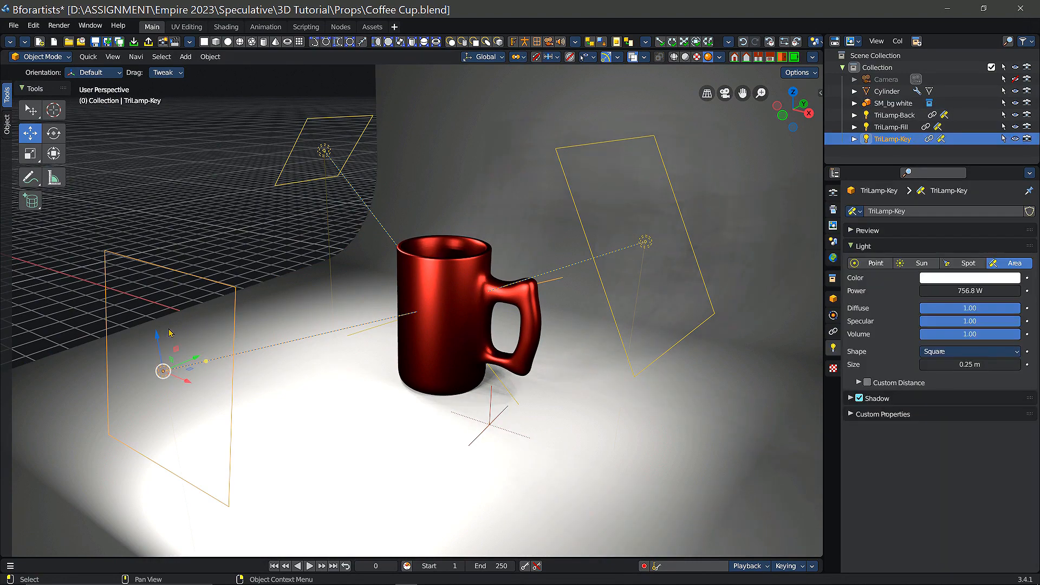
left_click_drag(156, 340, 208, 252)
middle_click_drag(343, 305, 471, 349)
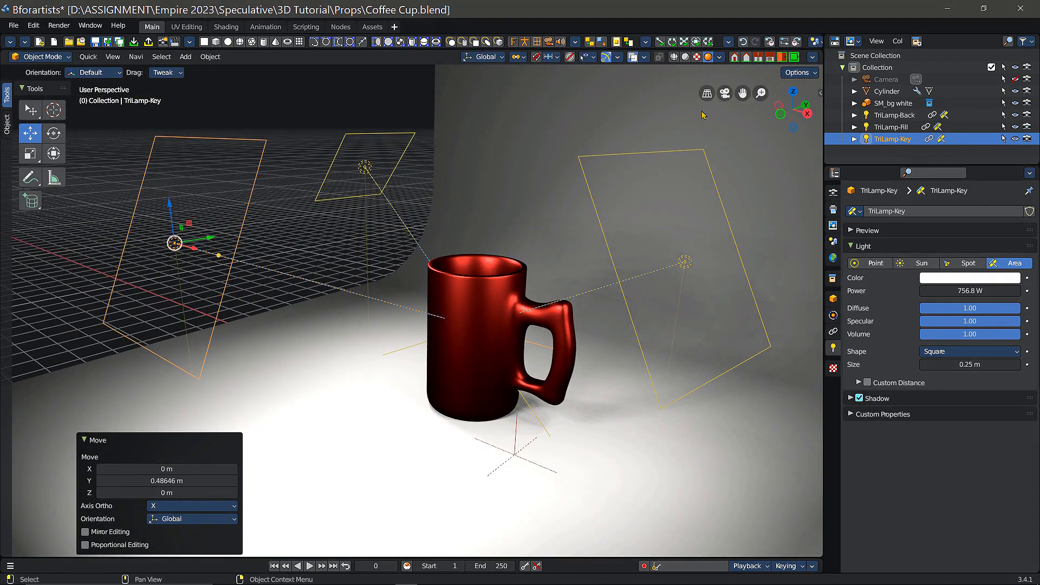
Preview the lit mug and backdrop with the viewport overlays hidden, and turn the overlays back on.
left_click(633, 57)
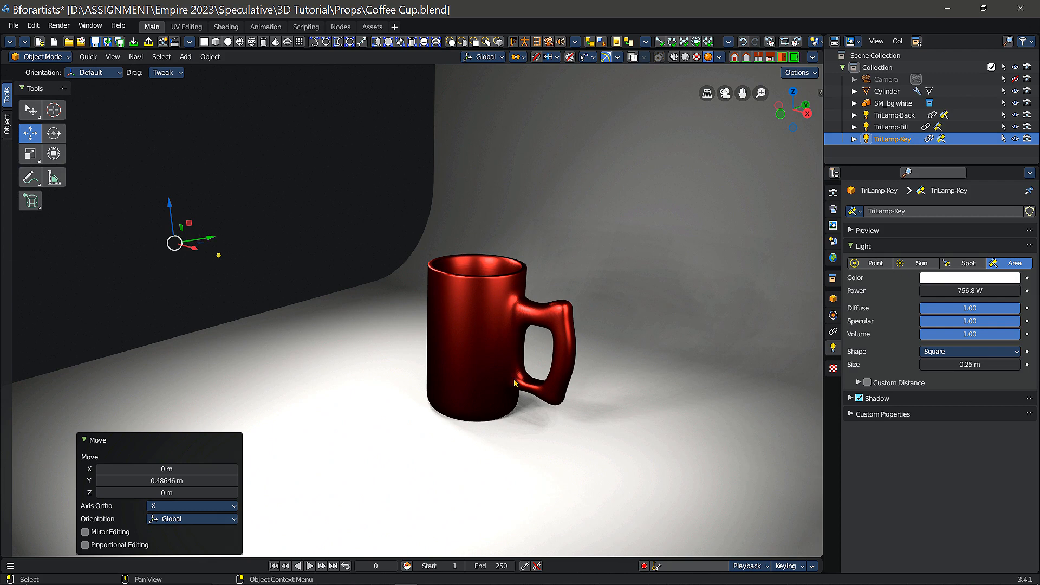
mouse_move(663, 359)
middle_mouse_down()
mouse_move(681, 358)
mouse_move(641, 378)
mouse_move(680, 349)
middle_mouse_up()
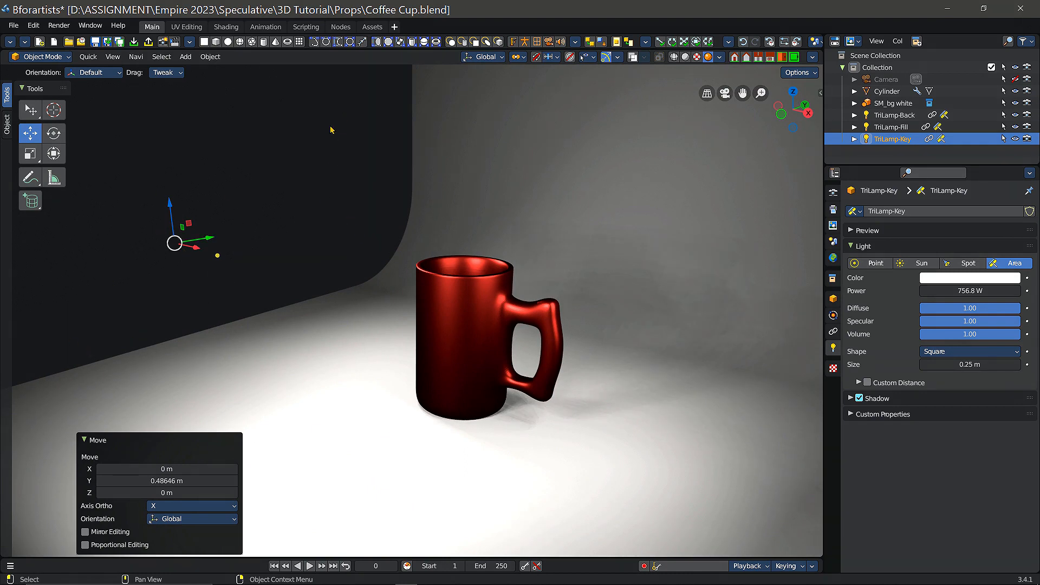
left_click(208, 215)
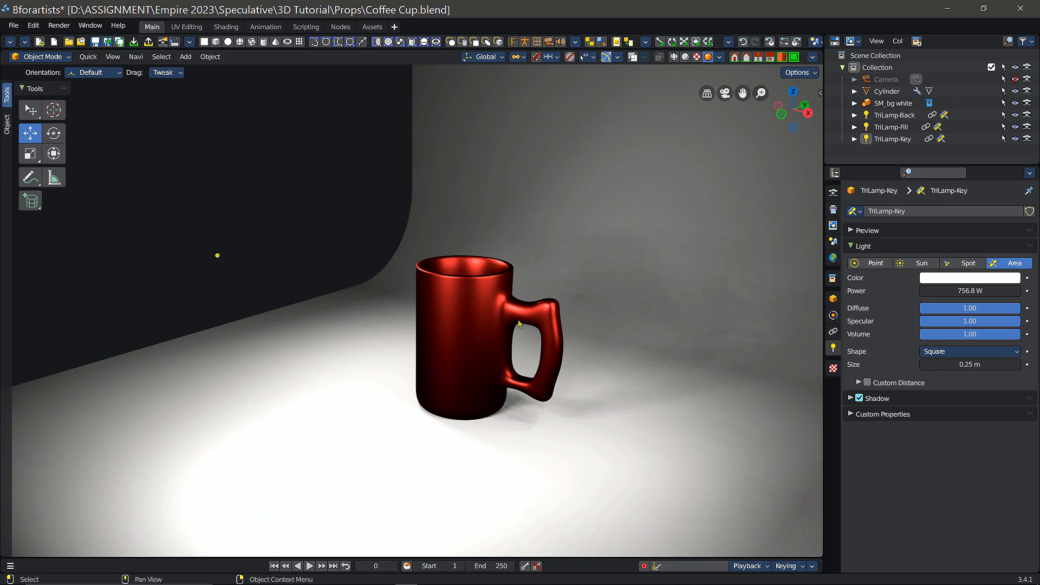
left_click(632, 58)
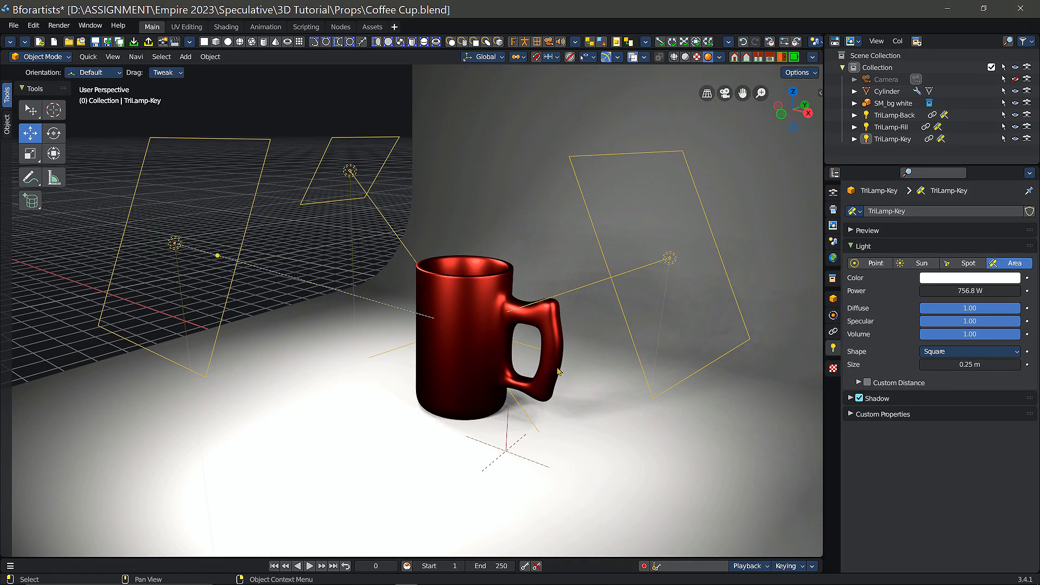
Change the back light's color to a saturated yellow.
middle_click_drag(582, 362, 593, 273)
left_click(678, 234)
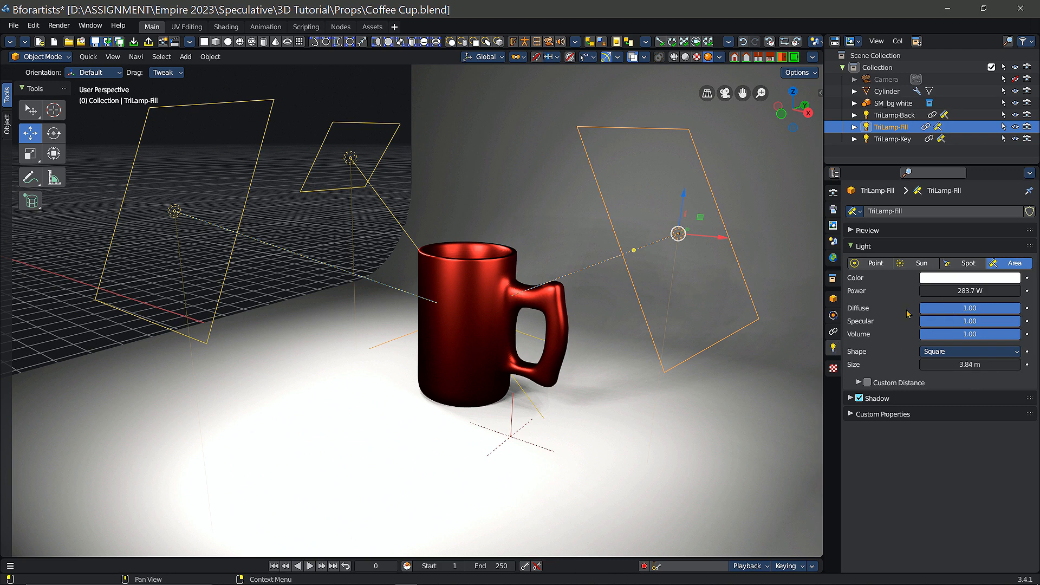
left_click(350, 158)
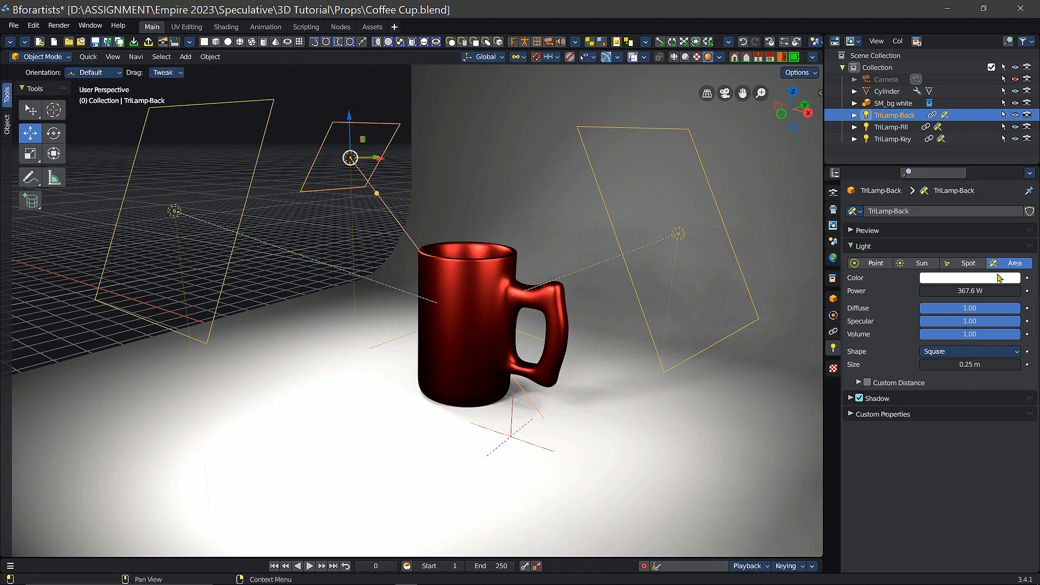
left_click(981, 277)
left_click(930, 185)
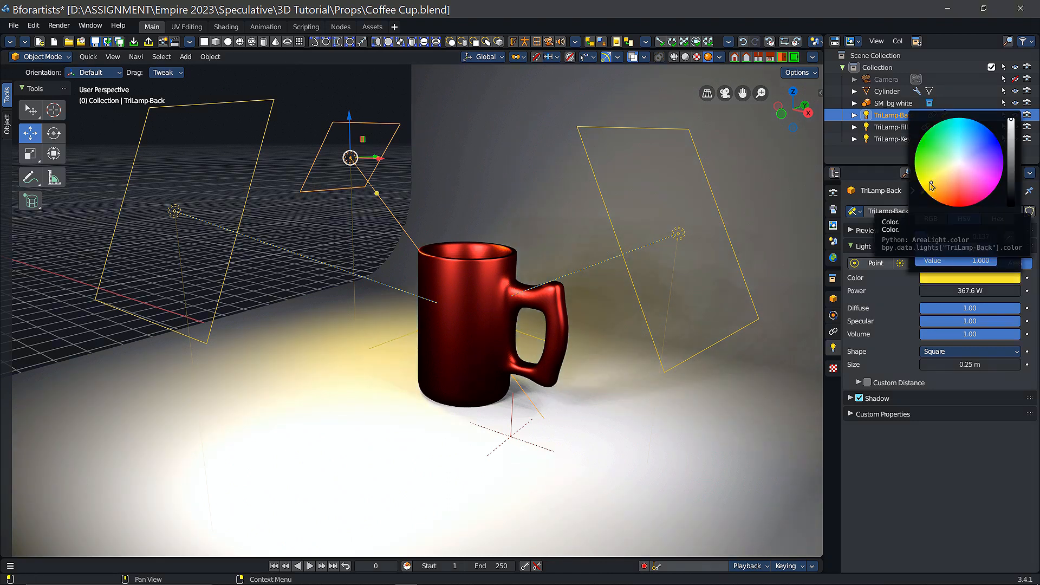
left_click_drag(931, 186, 919, 183)
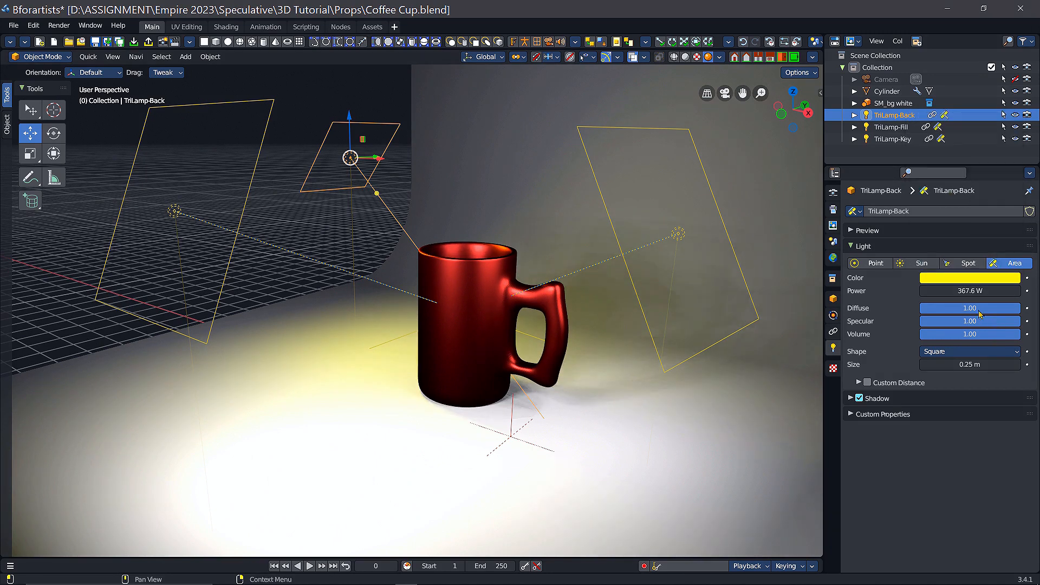
Change the fill light's color to blue with hue 0.667, saturation 1.000 and value 1.000.
left_click(675, 171)
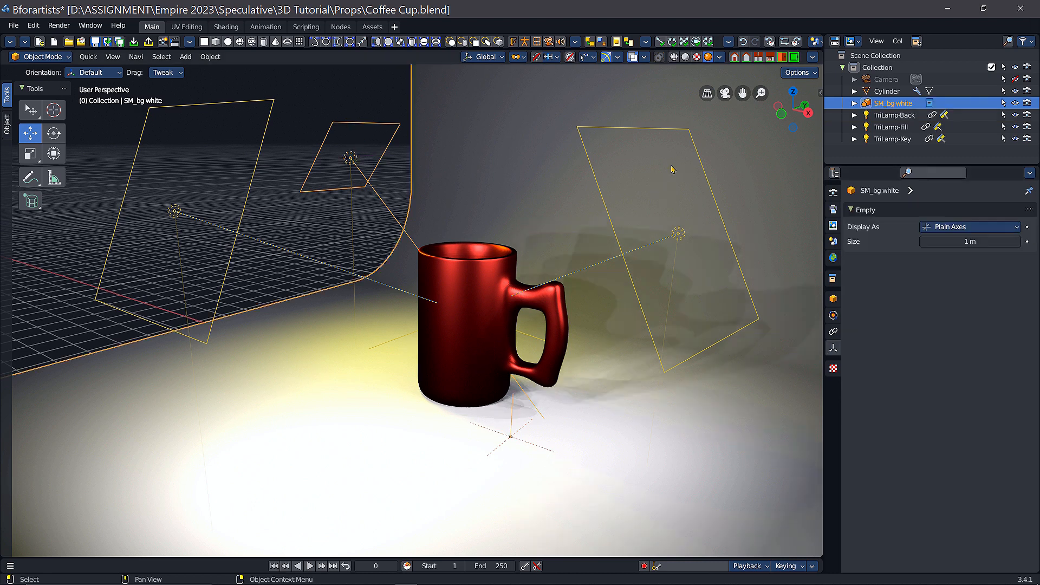
left_click(680, 236)
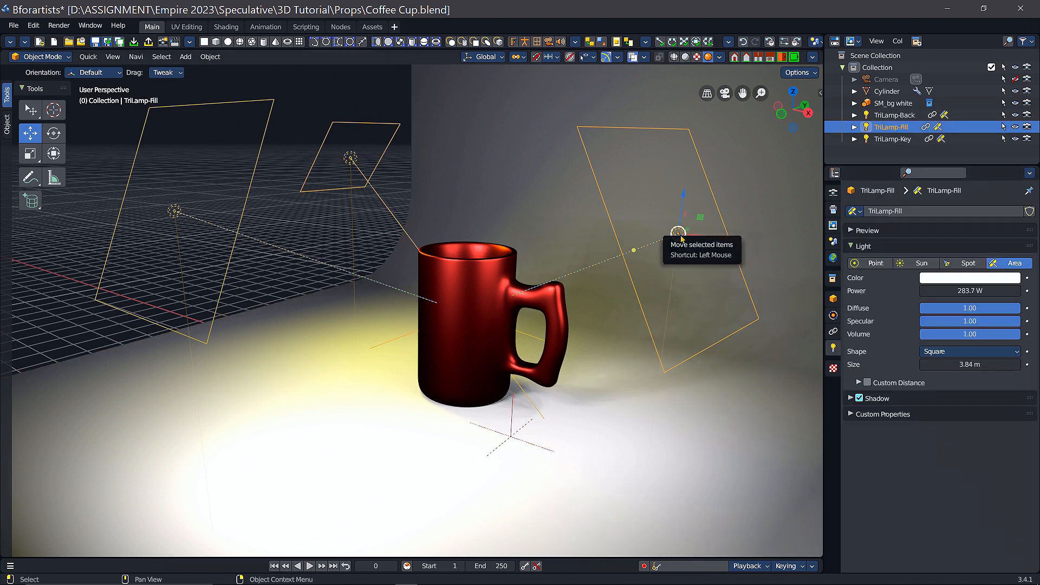
left_click(982, 279)
left_click_drag(994, 158, 998, 140)
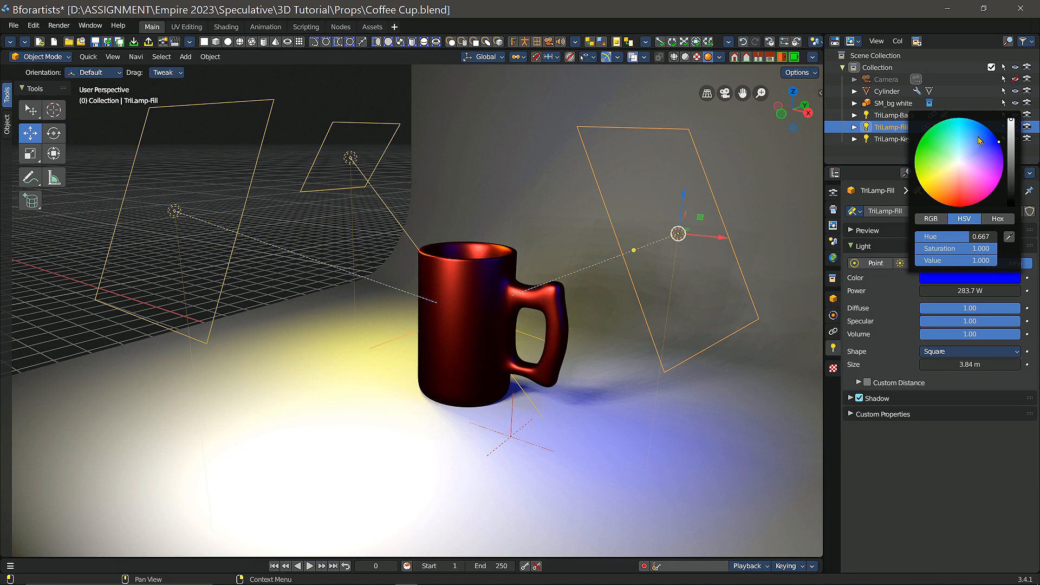
Change the fill light's color to a lighter azure blue and deselect the light.
left_click(979, 136)
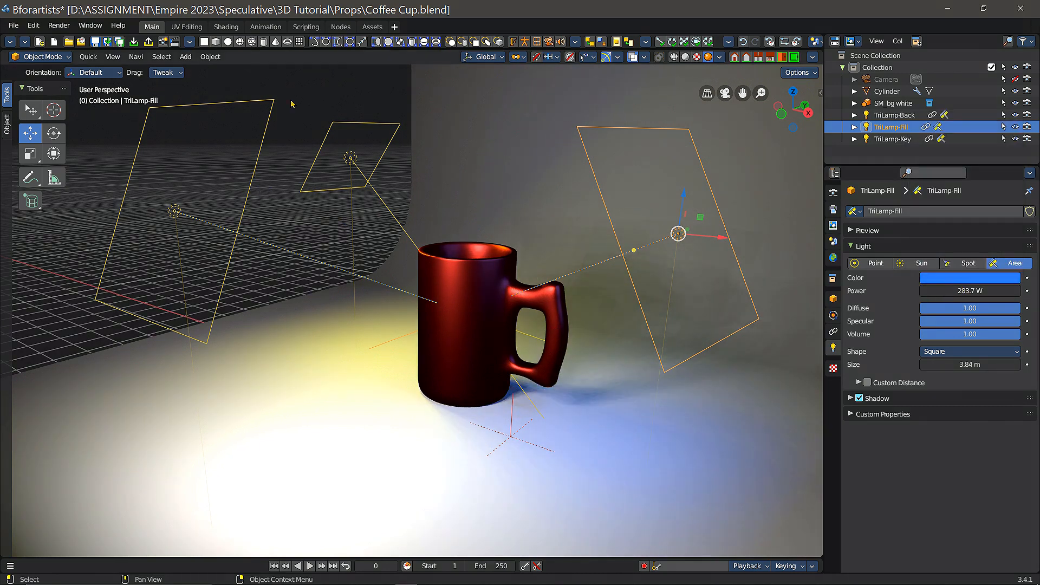
left_click(321, 91)
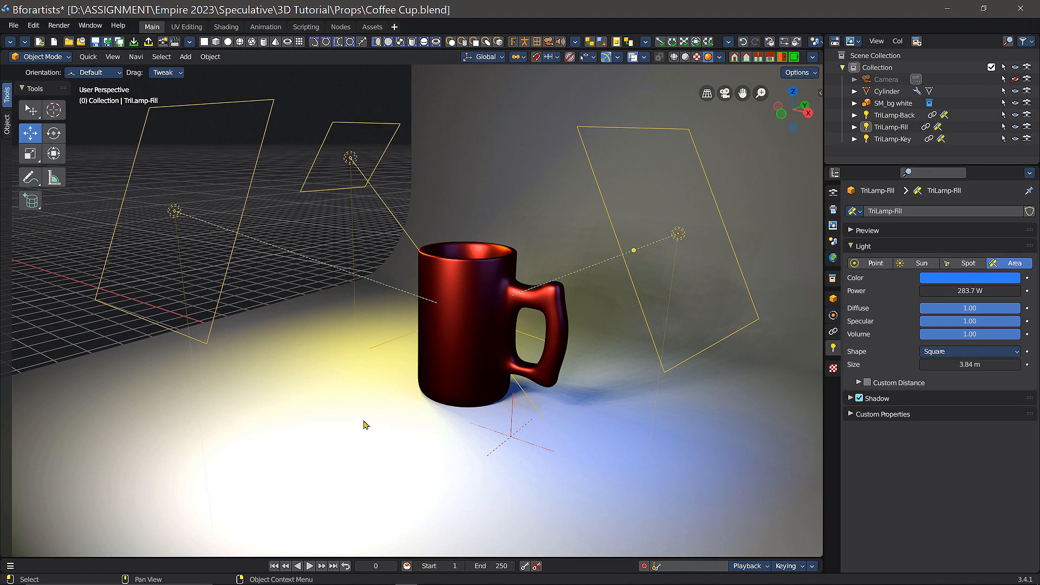
Switch the scene's render engine from Eevee to Cycles and view the lit mug up close from a new angle.
middle_click_drag(428, 408, 474, 312)
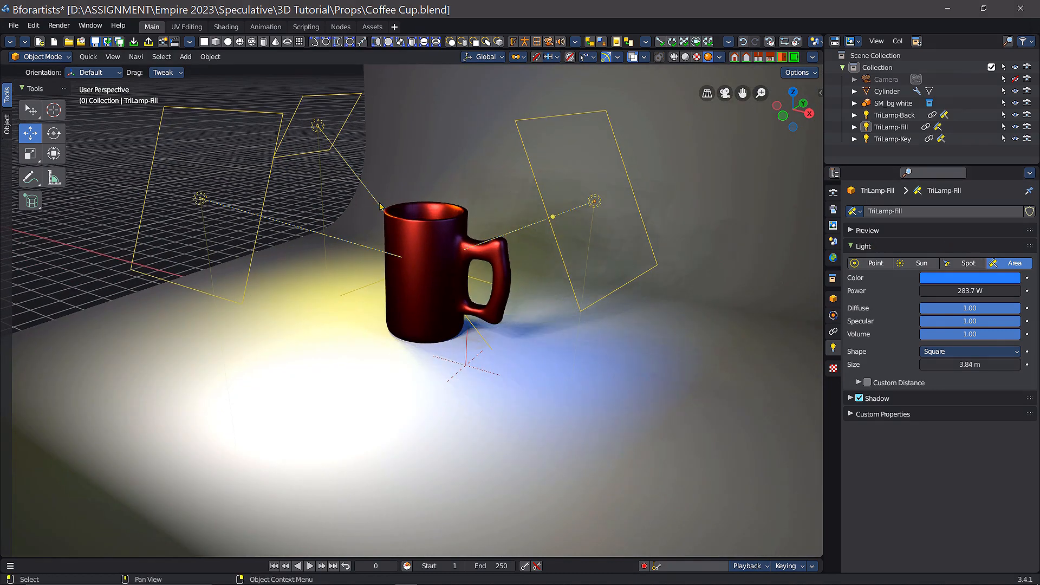
left_click(834, 195)
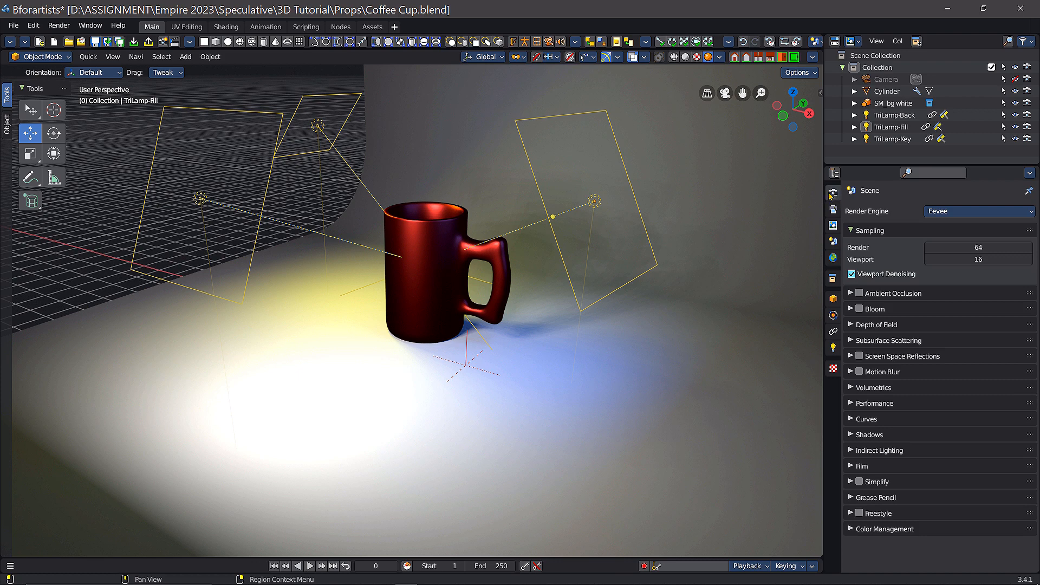
left_click(960, 216)
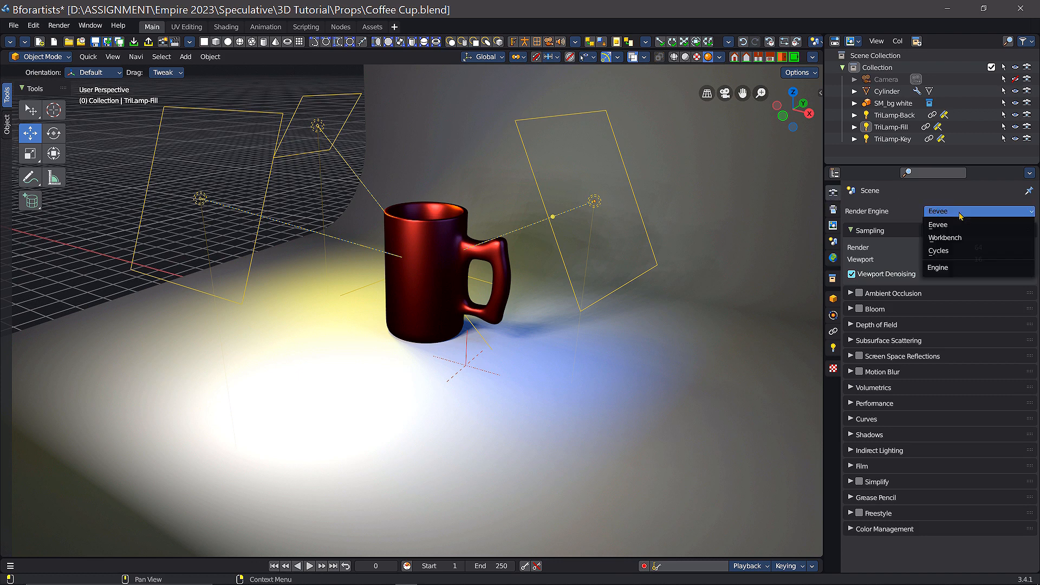
left_click(957, 250)
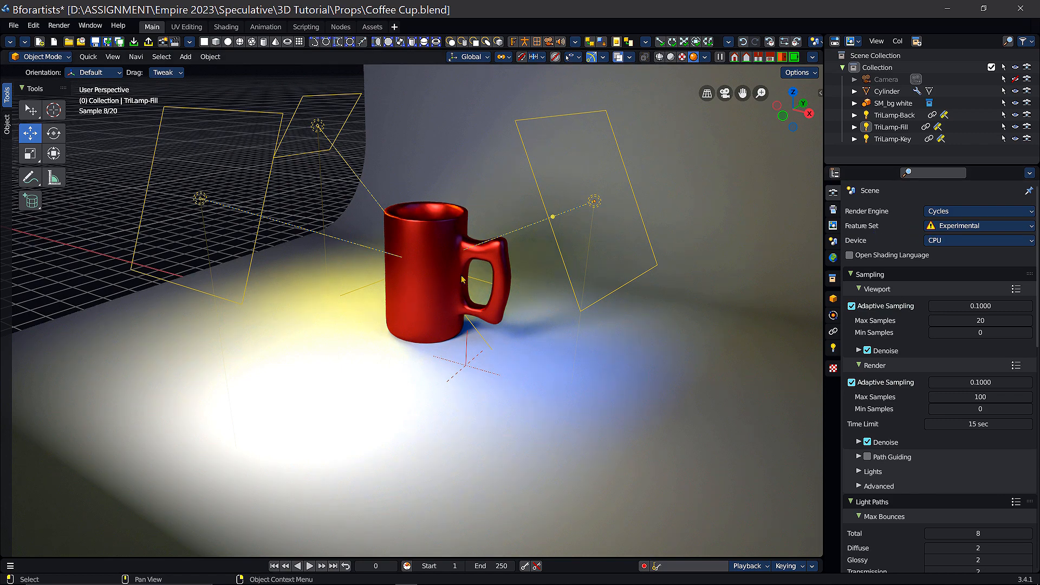
scroll(453, 249, "up", 3)
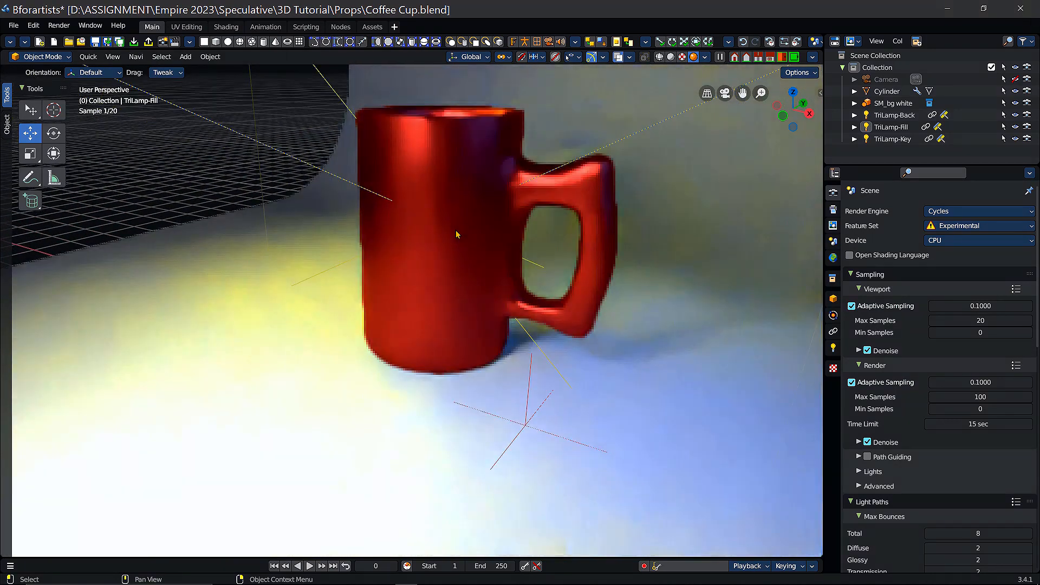
middle_click_drag(542, 254, 585, 265)
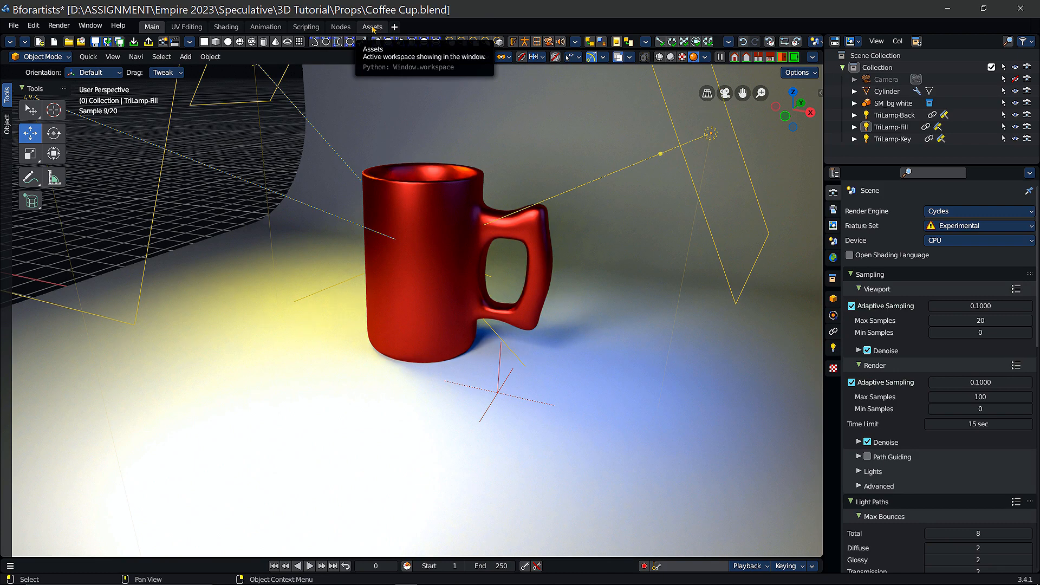
Switch to the Assets workspace and show the Metals materials of the Default Library.
left_click(372, 27)
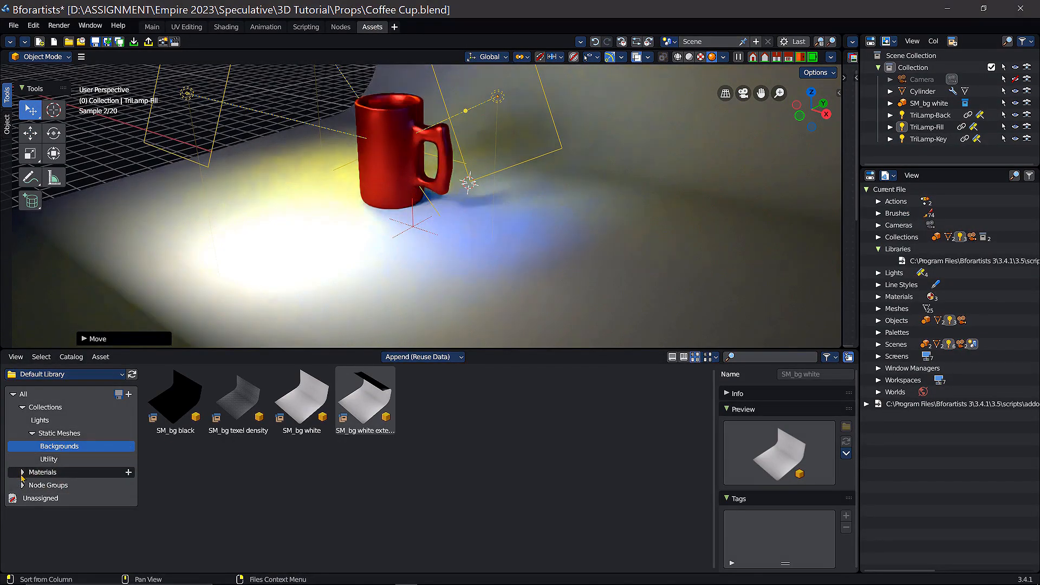
left_click(22, 473)
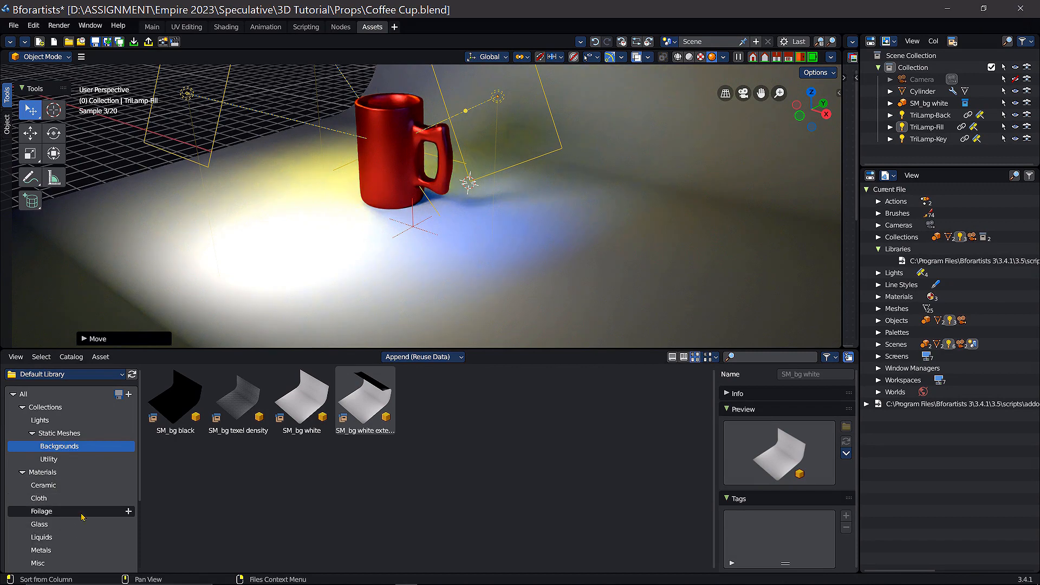
scroll(82, 517, "down", 3)
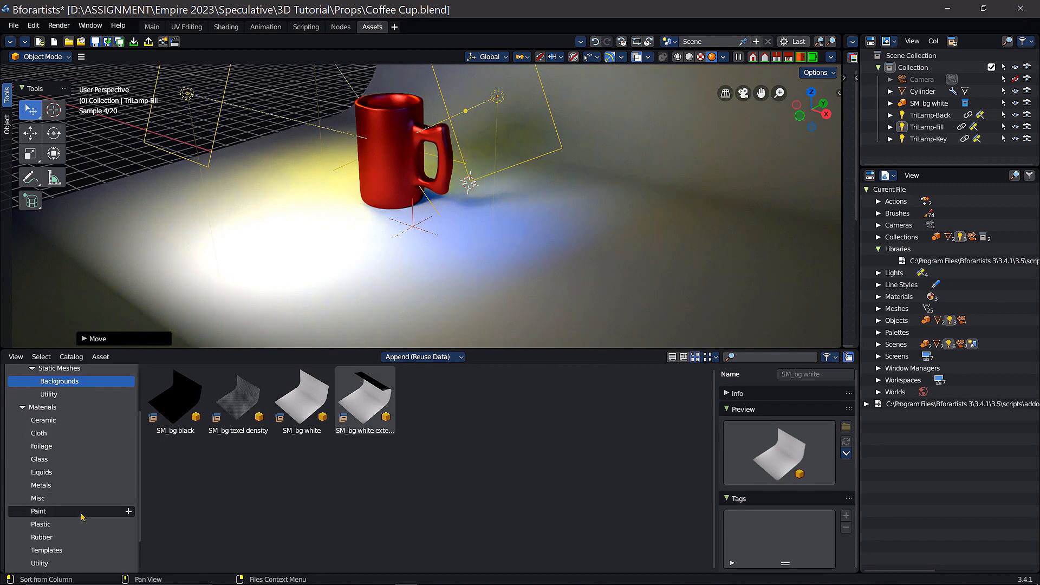
left_click(77, 487)
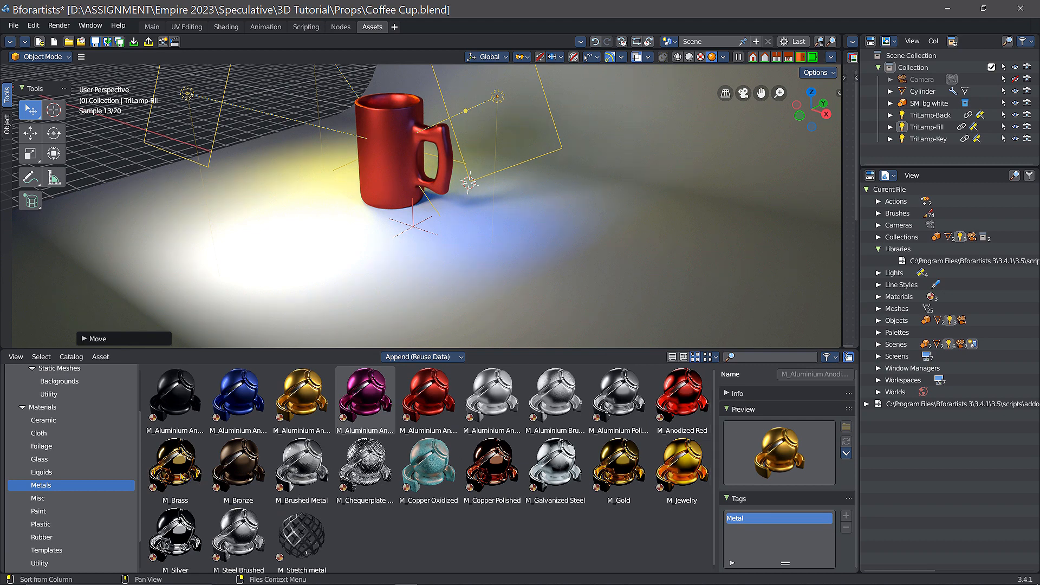
Apply the M_Anodized Red material to the coffee mug and check its surface up close.
left_click(688, 398)
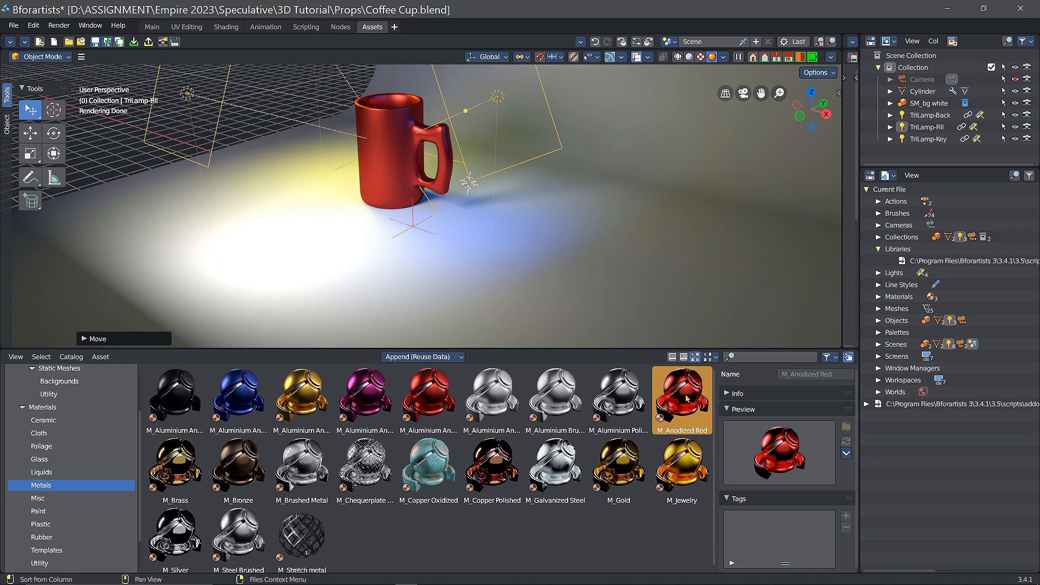
left_click(427, 402)
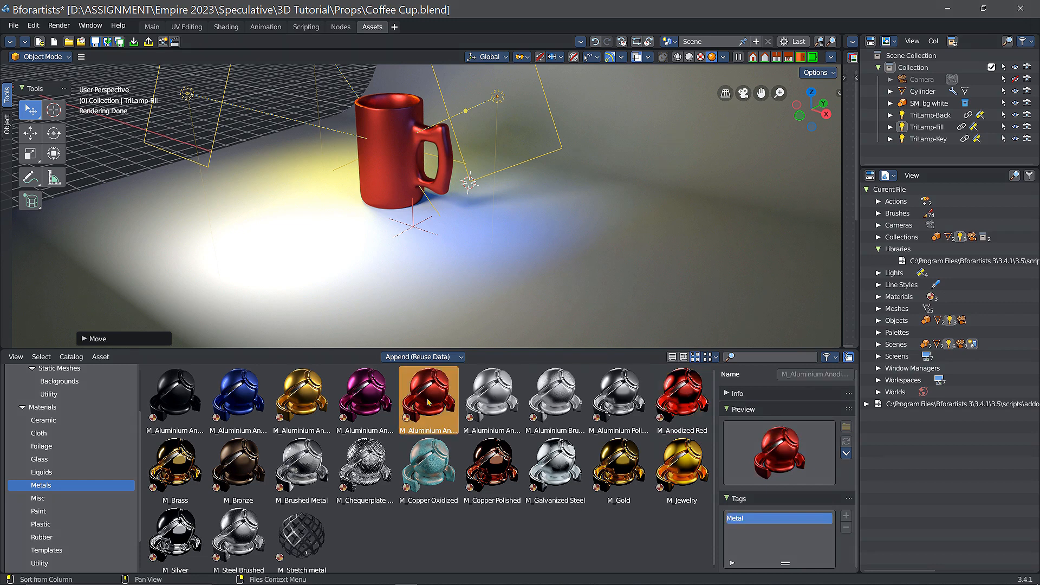
left_click(695, 395)
left_click_drag(695, 394, 393, 163)
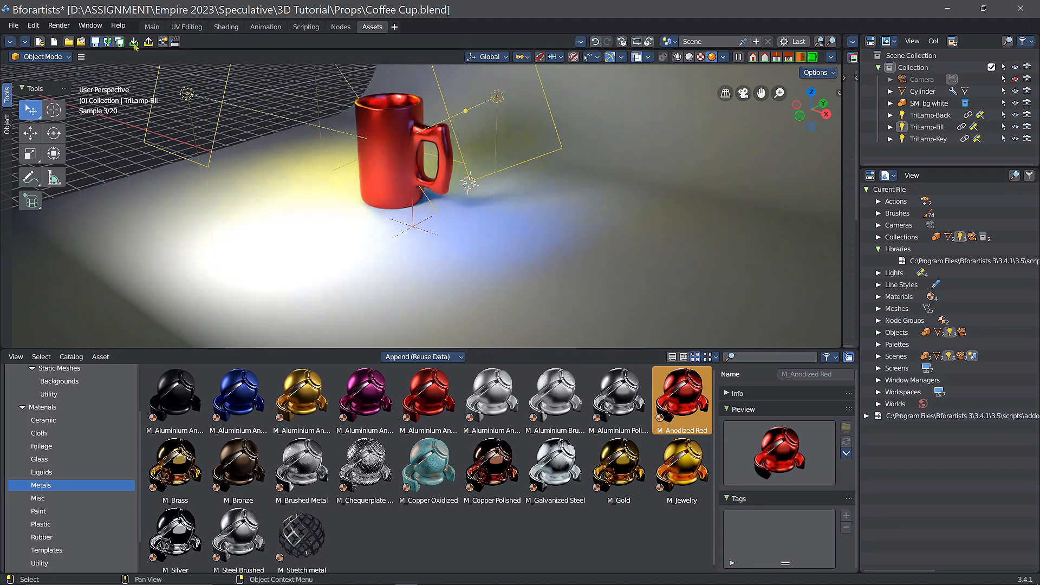
scroll(405, 140, "up", 3)
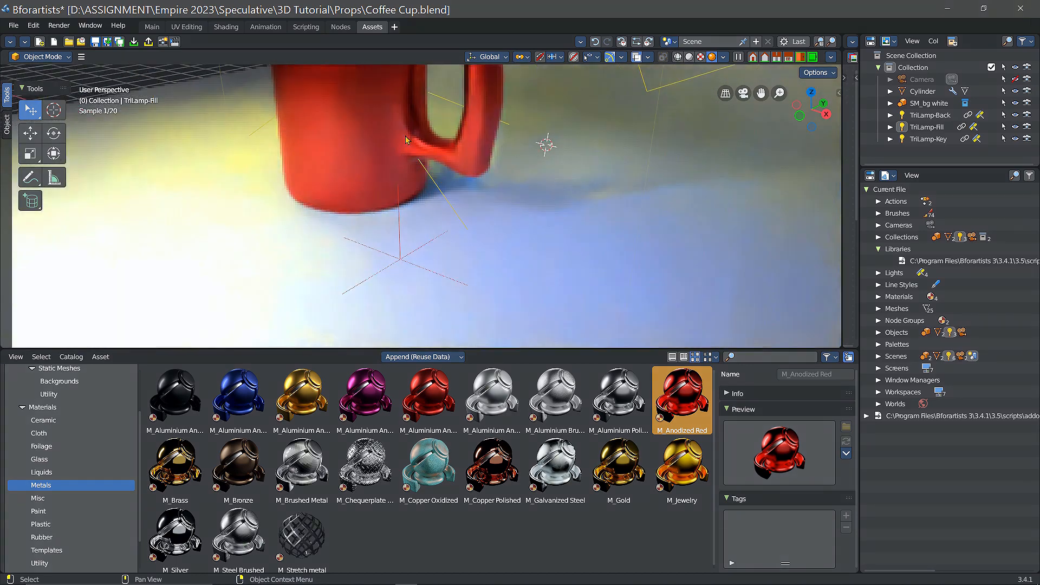
middle_click_drag(423, 109, 442, 227)
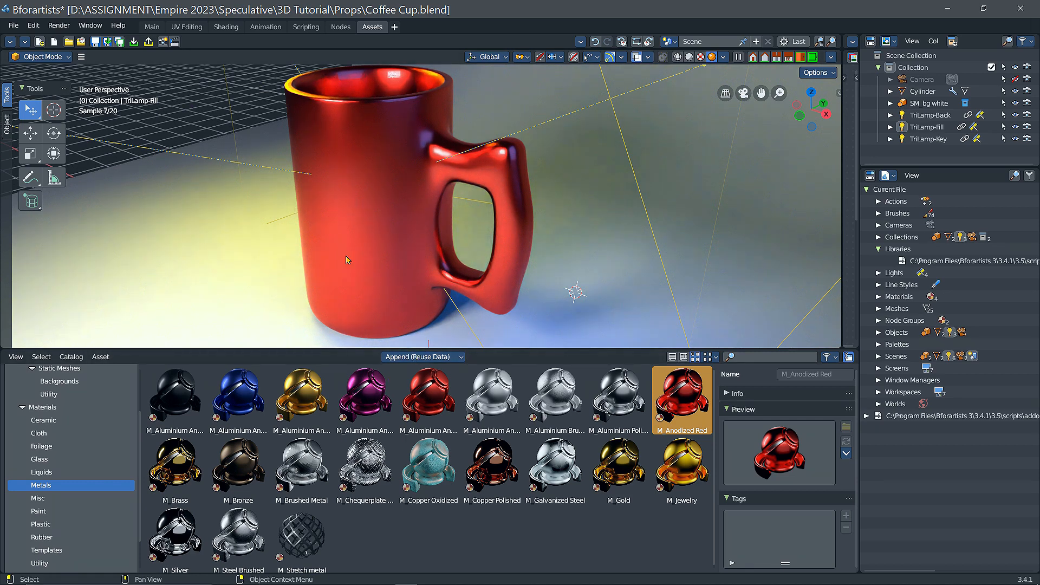
Return to the Main workspace, select the mug and view its new material from several angles.
left_click(152, 28)
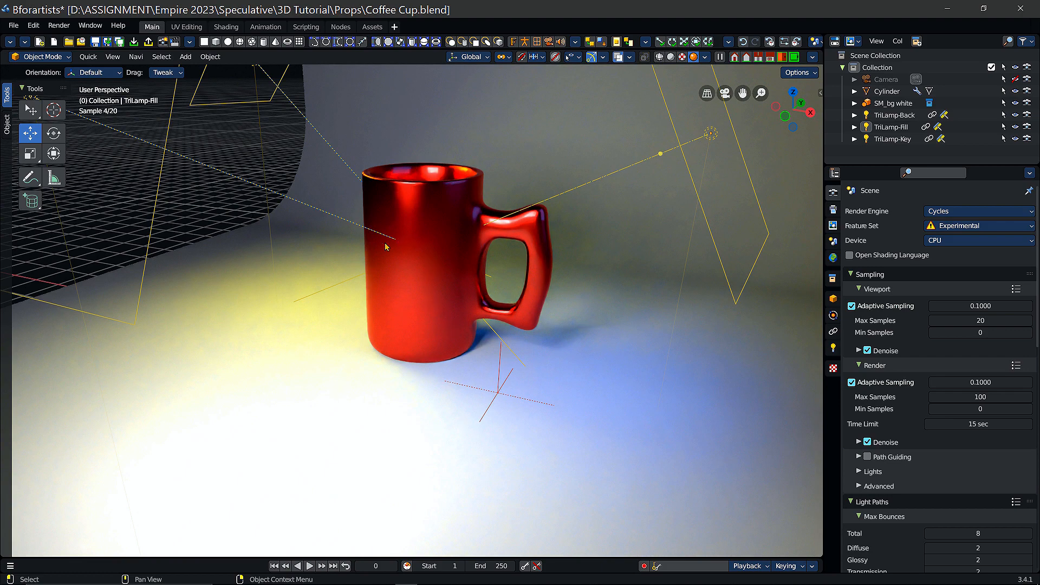
left_click(450, 284)
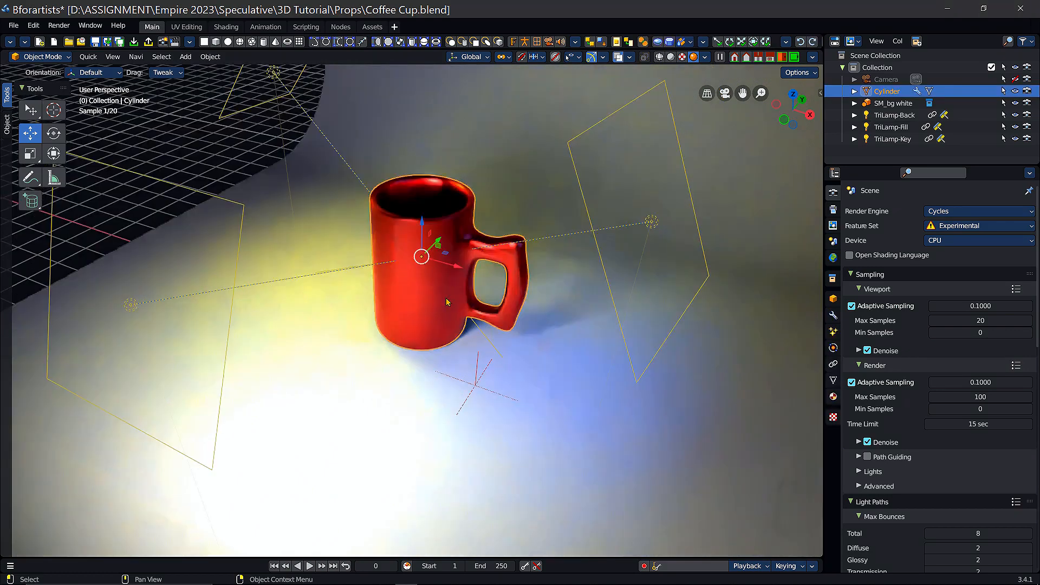
middle_click_drag(446, 298, 466, 256)
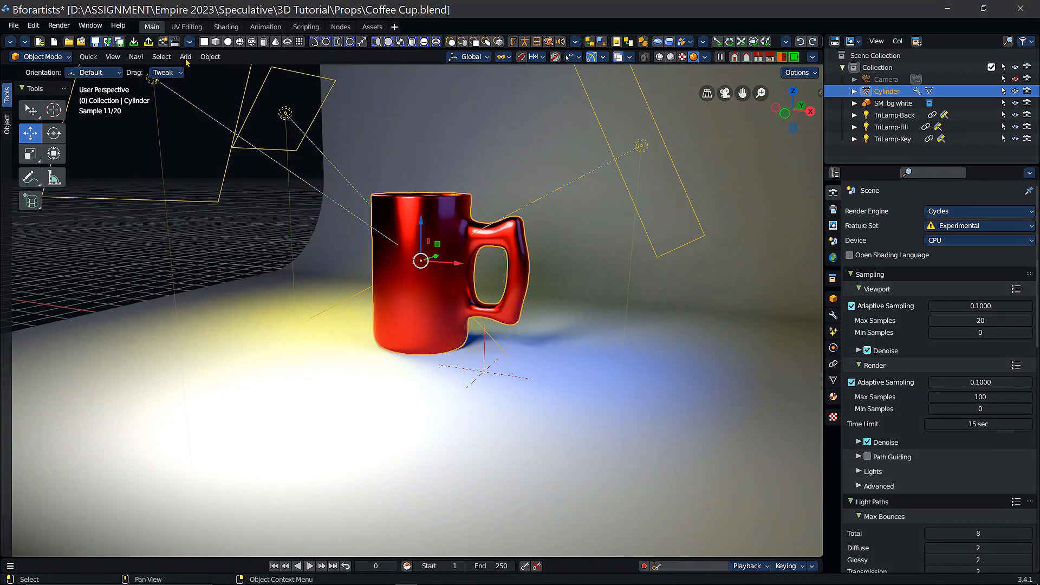
middle_click_drag(502, 233, 498, 256)
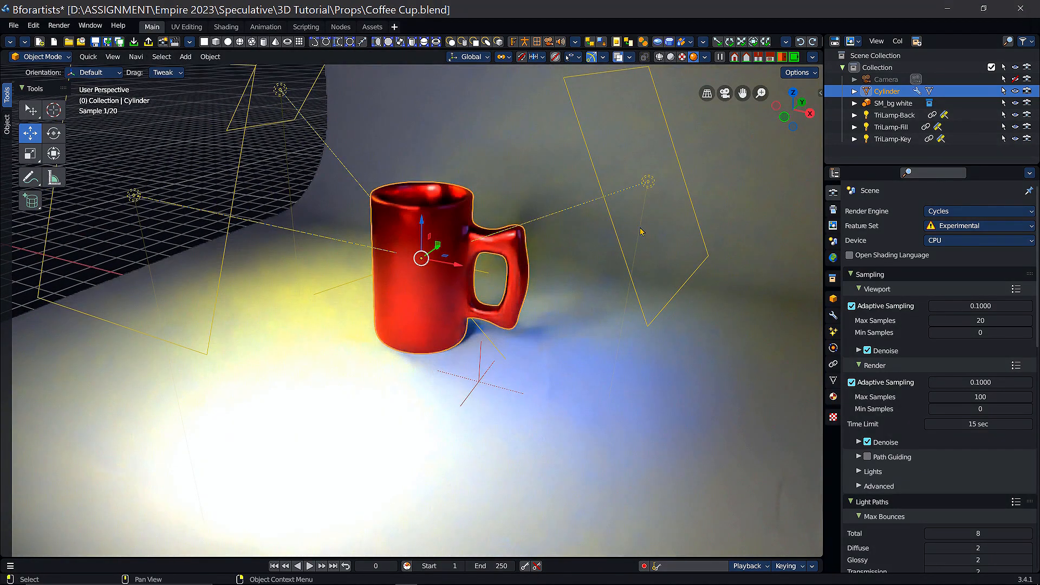
Look through the camera and adjust its angle and distance until the whole mug fits inside the frame.
left_click(726, 96)
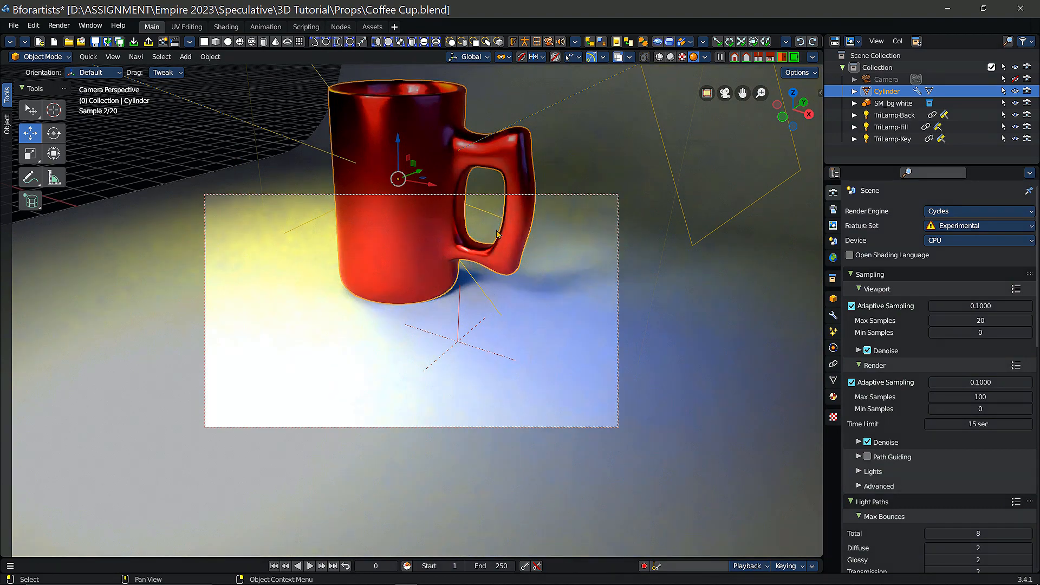
middle_click_drag(499, 231, 497, 318)
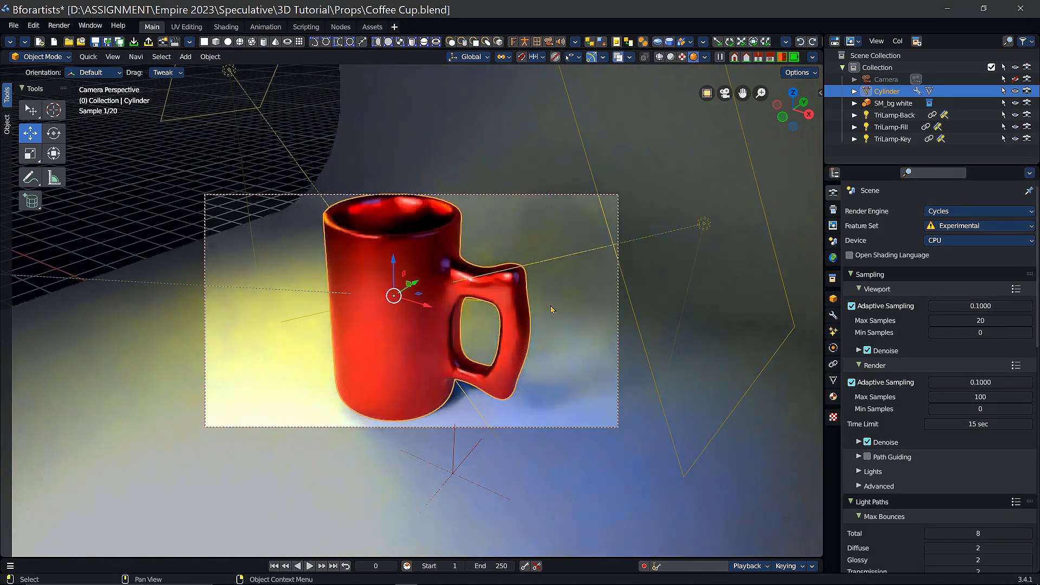
scroll(442, 307, "up", 3)
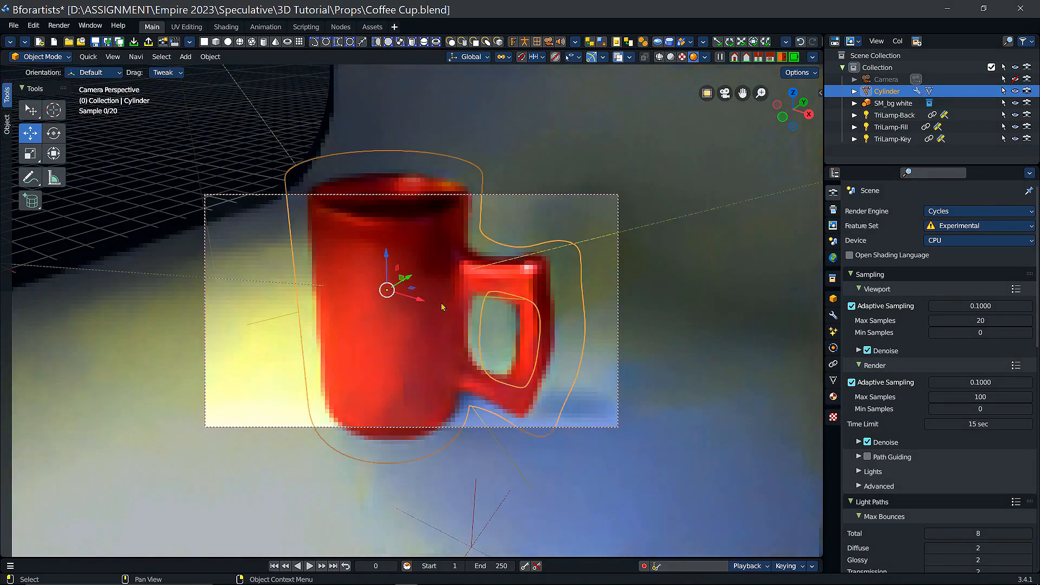
scroll(442, 308, "down", 3)
middle_click_drag(442, 307, 466, 304)
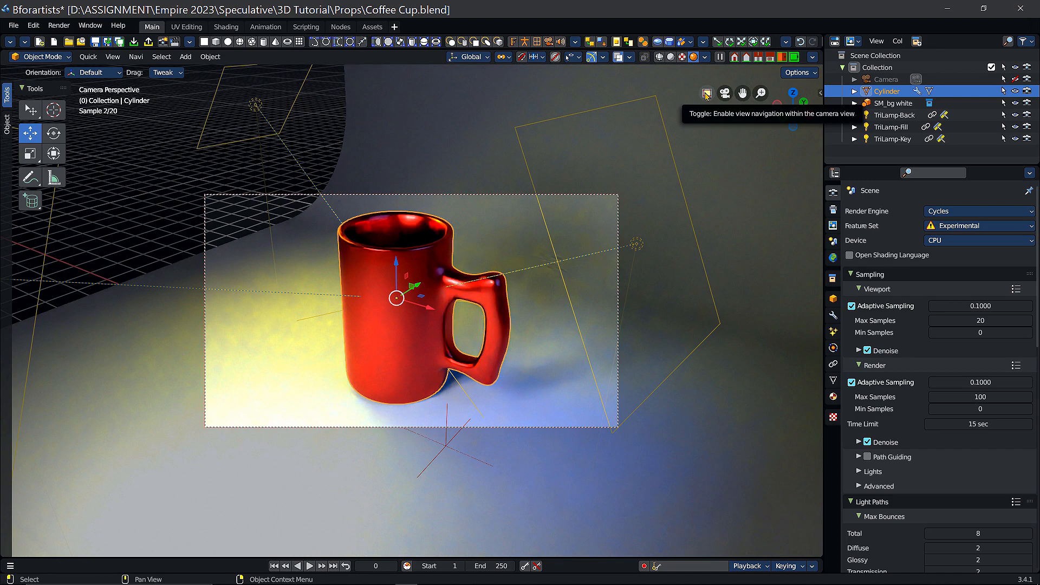
Unlock the camera from view navigation, enlarge the camera frame in the viewport, and lock the camera to the view again.
left_click(707, 93)
scroll(428, 312, "up", 3)
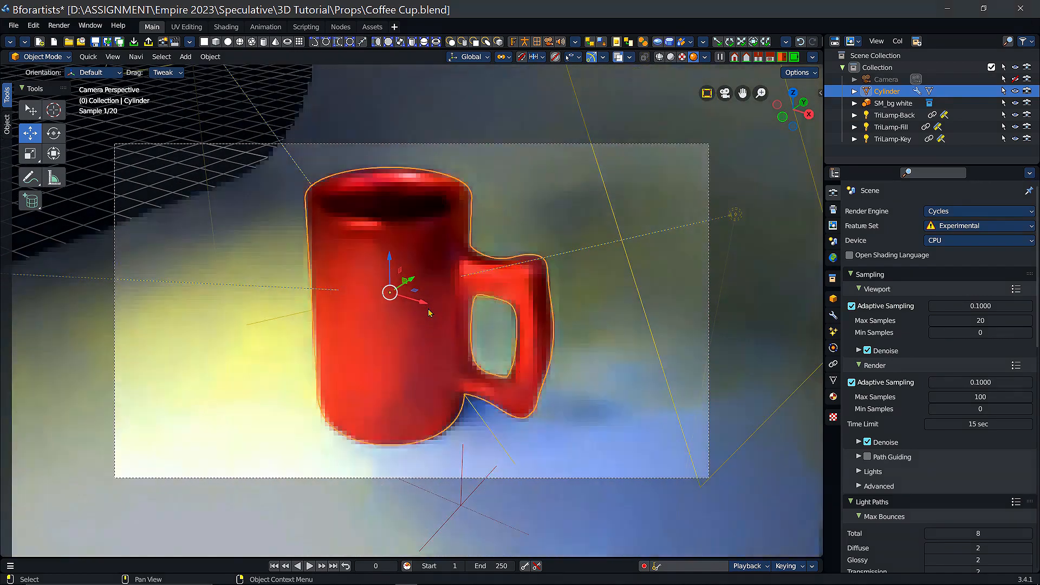
scroll(429, 312, "down", 2)
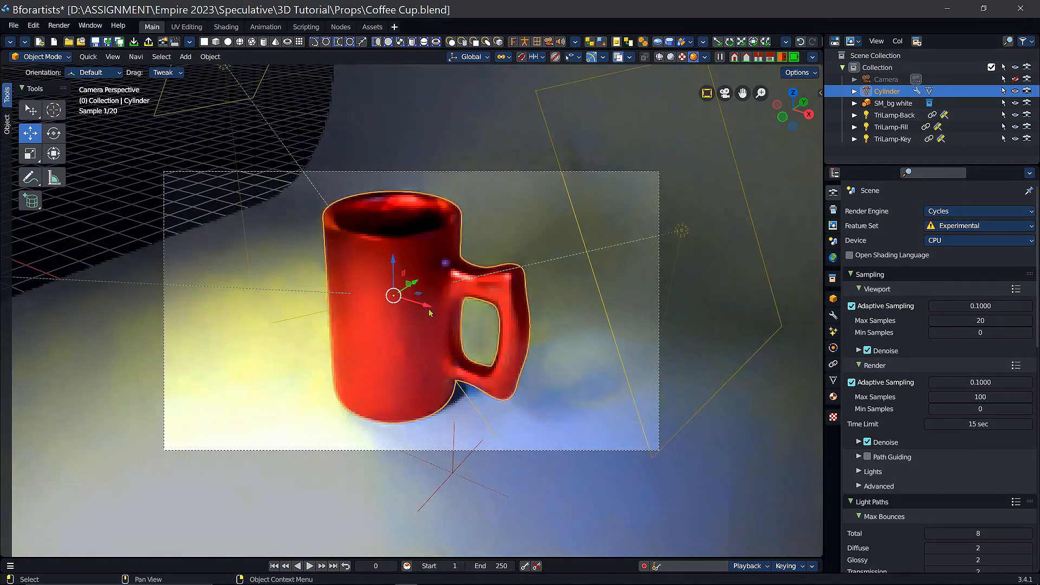
scroll(428, 312, "up", 1)
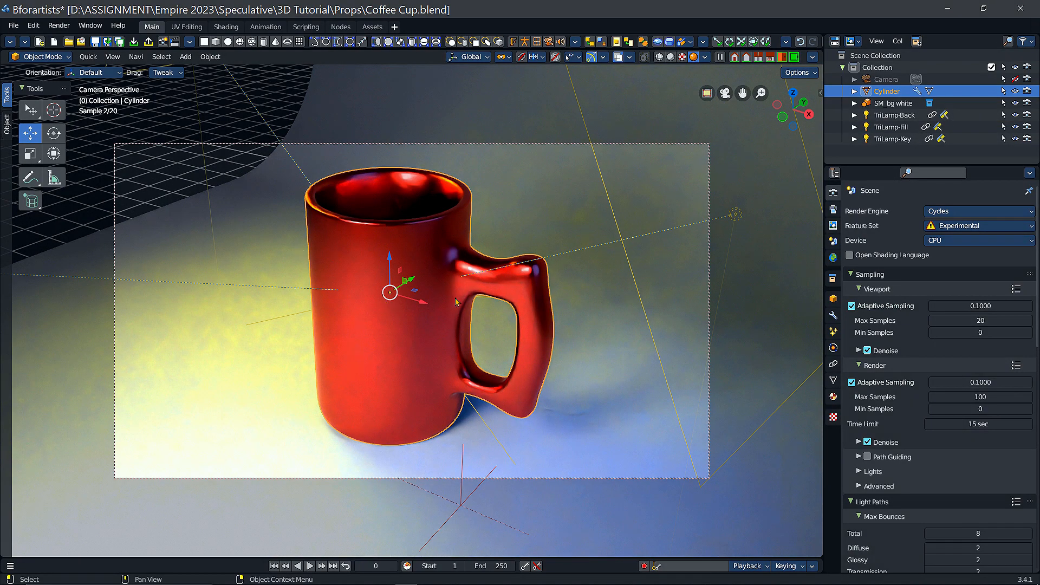
Render the camera's view of the mug, inspect the result and close the render window.
scroll(447, 317, "up", 1)
scroll(447, 318, "down", 1)
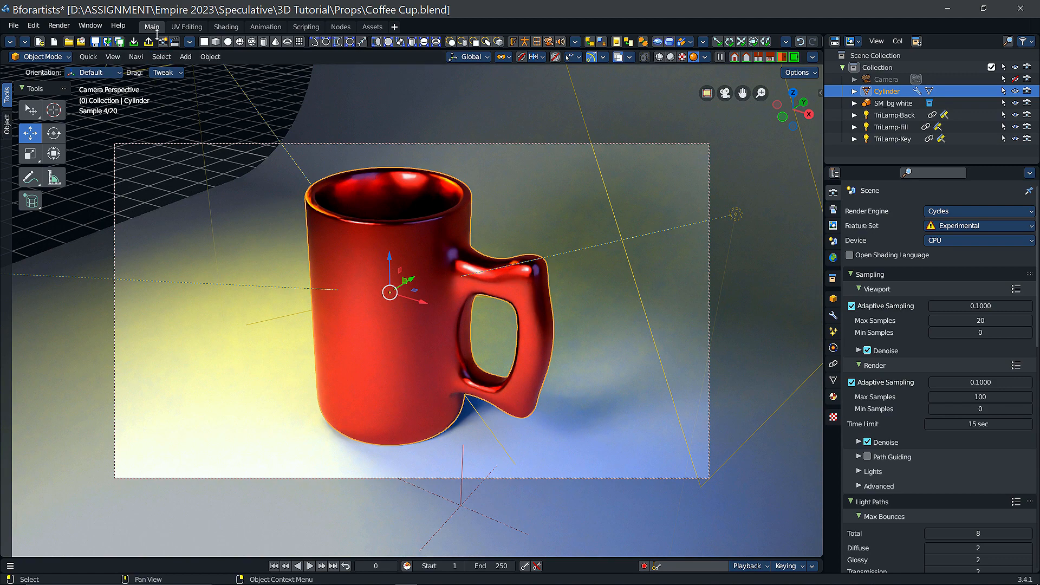
left_click(163, 42)
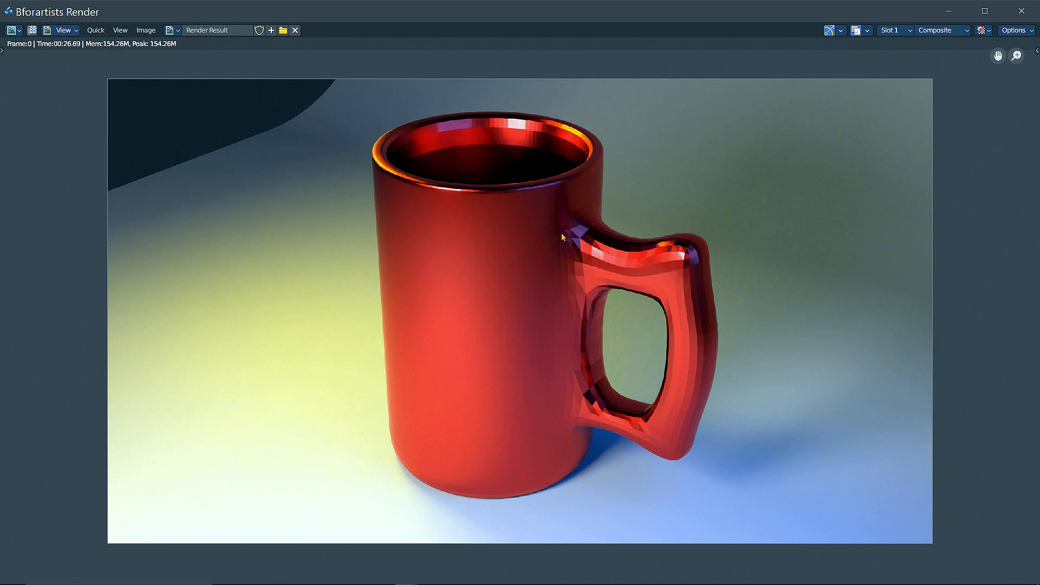
left_click(1022, 11)
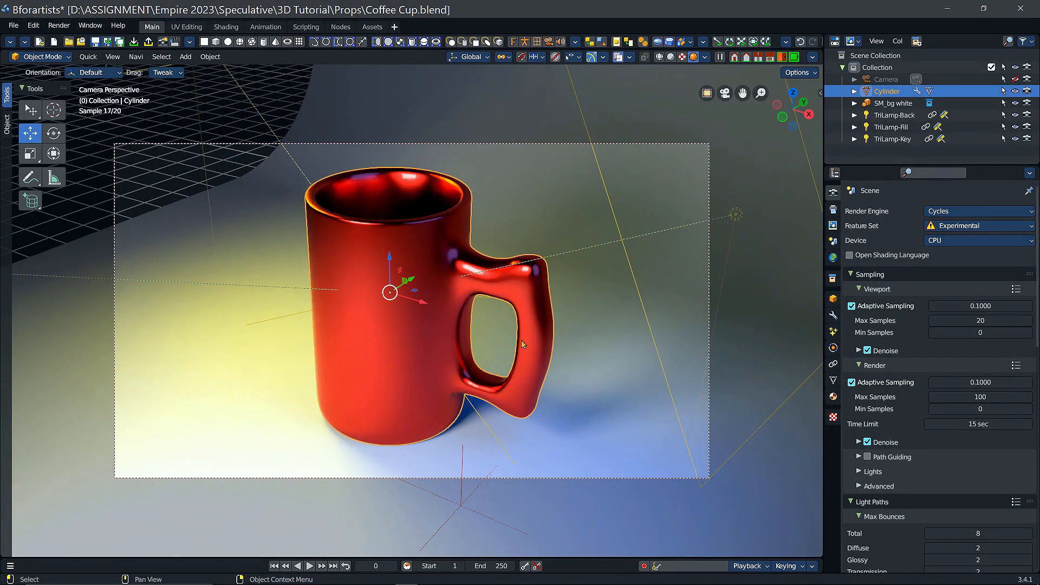
Apply Shade Smooth to the mug.
left_click(401, 245)
right_click(413, 236)
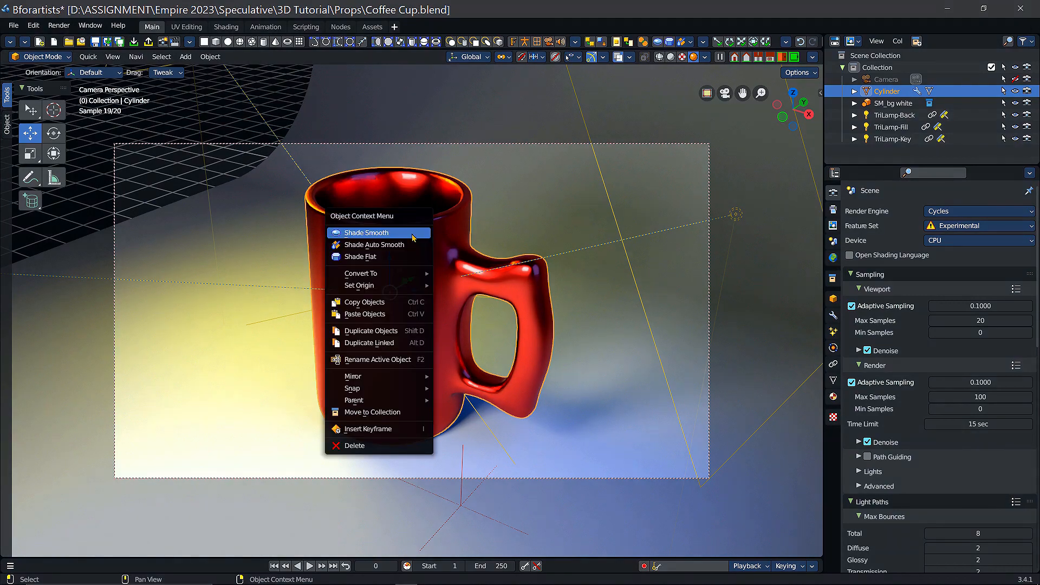
left_click(405, 237)
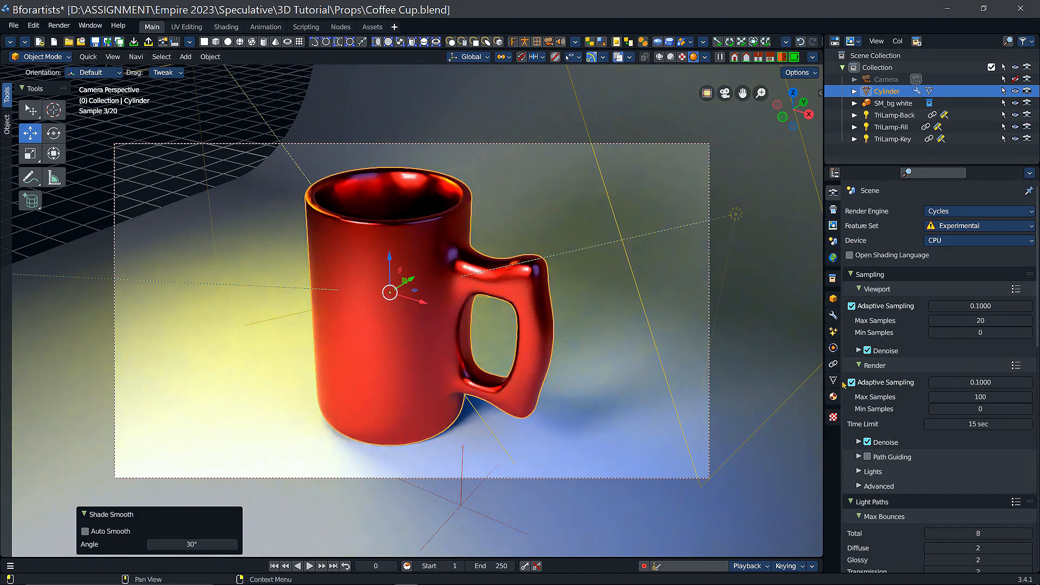
Set the viewport level of the mug's Subdivision modifier to 6.
left_click(833, 315)
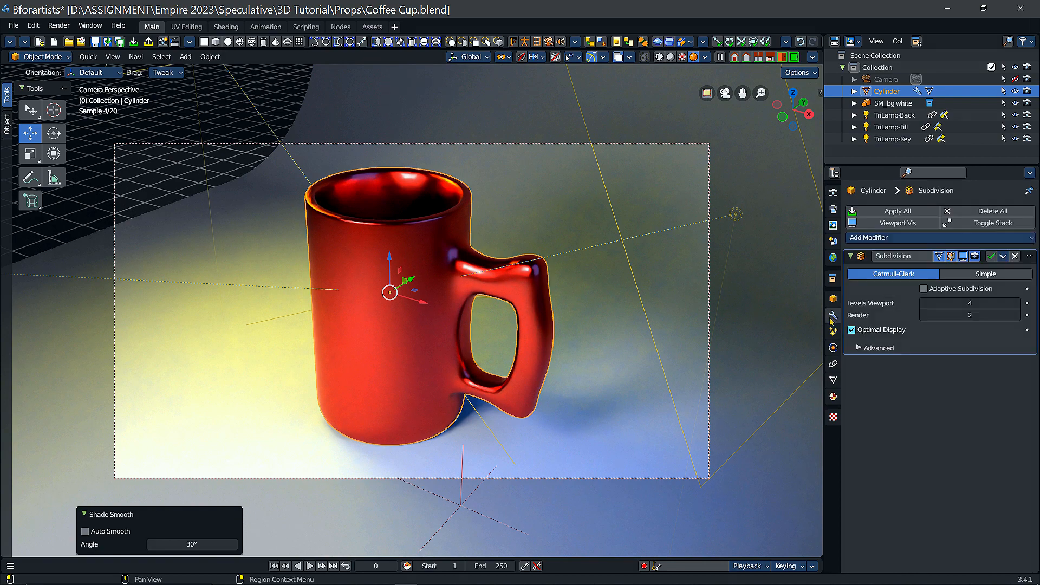
left_click(974, 303)
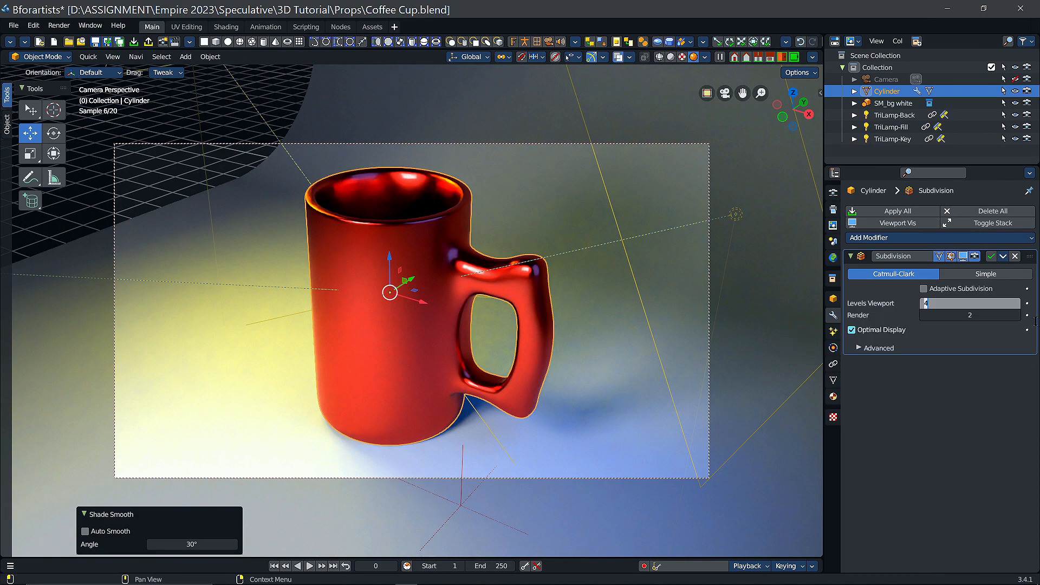
type("6")
key("Return")
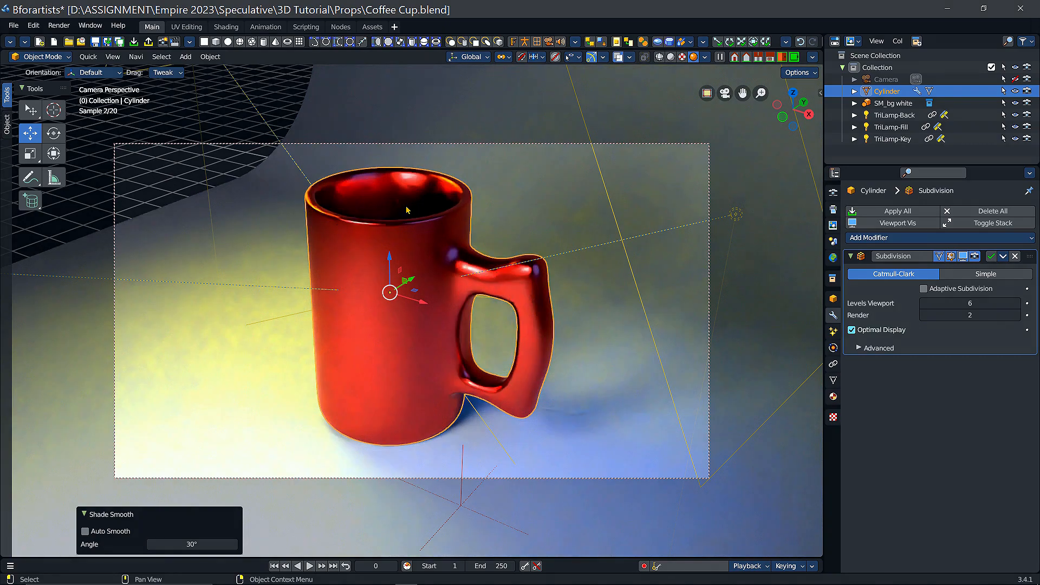
Render the mug, save the result as a PNG image named Final Beer Mug, and close the render window.
left_click(162, 42)
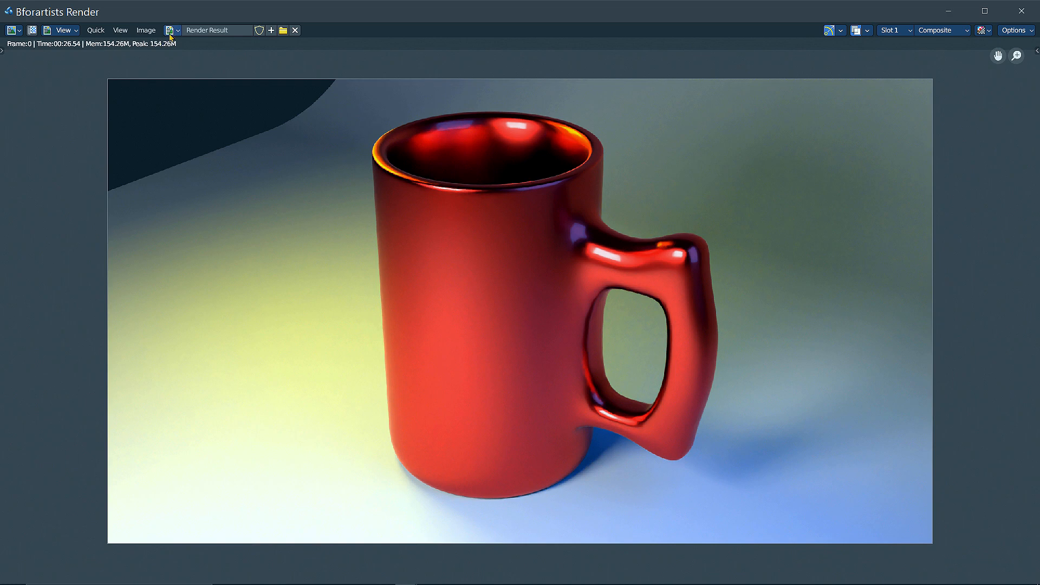
left_click(146, 30)
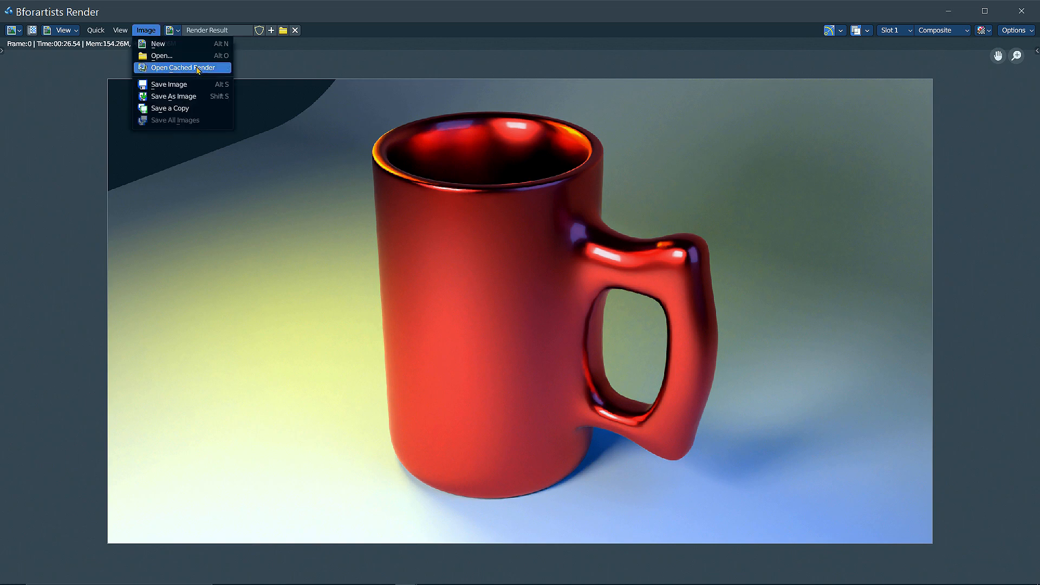
left_click(182, 85)
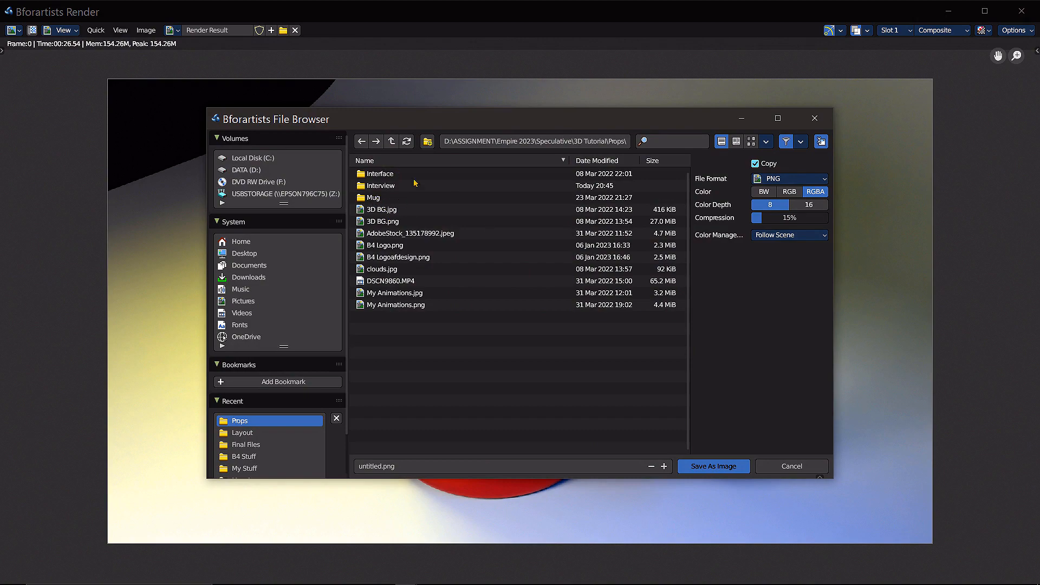
left_click(381, 466)
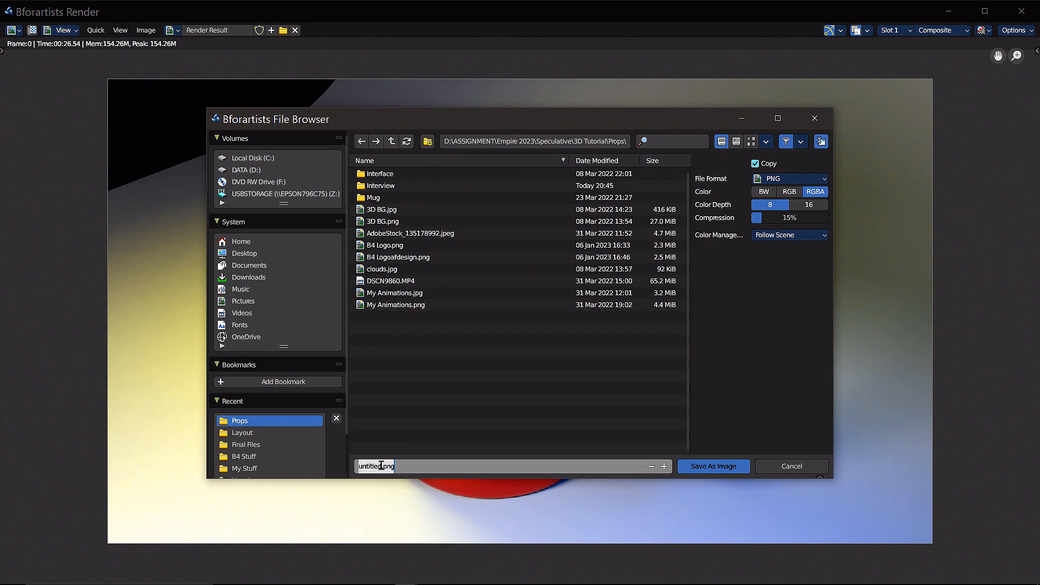
left_click_drag(381, 465, 349, 467)
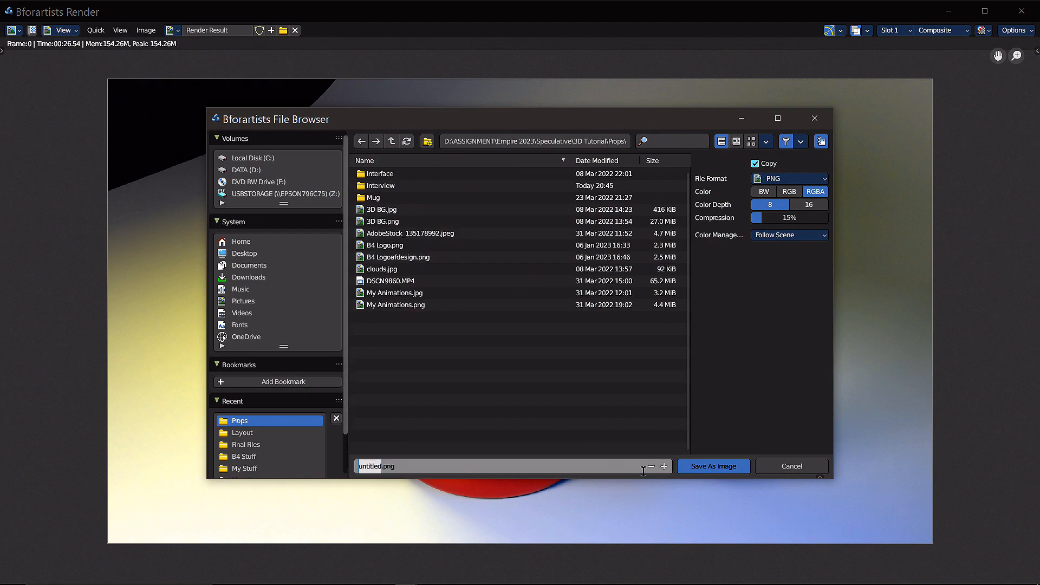
type("Final Beer Mug")
left_click(713, 465)
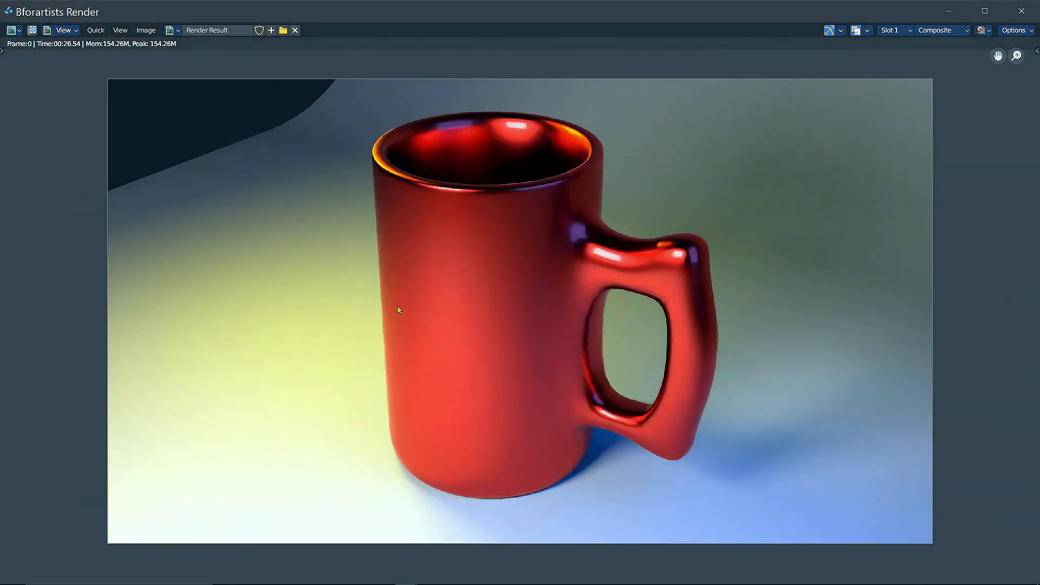
left_click(1021, 11)
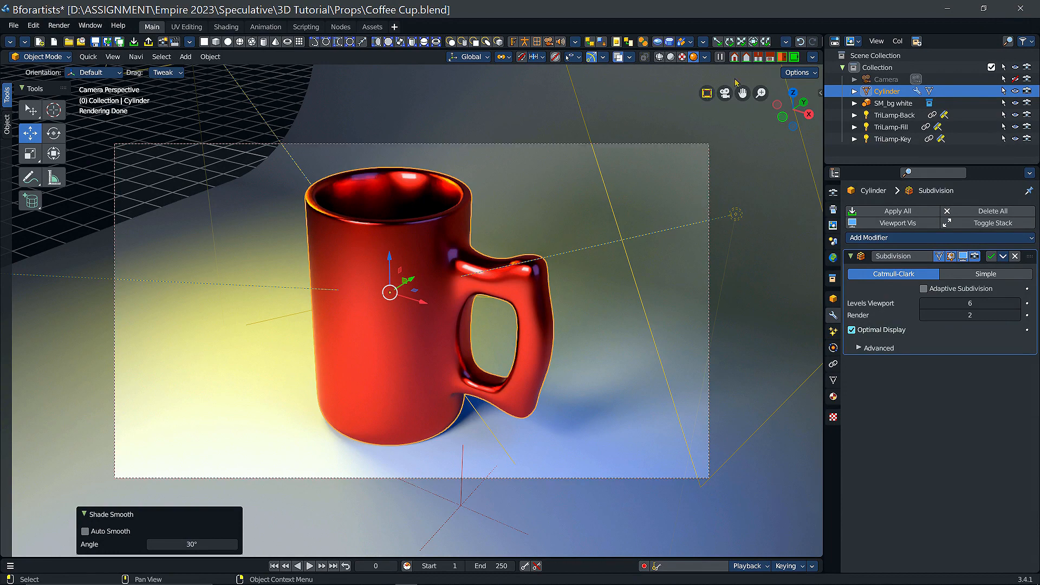
Leave the camera view and switch the render engine to Eevee to compare the mug's look, returning to Cycles.
left_click(725, 93)
middle_click_drag(506, 351, 534, 317)
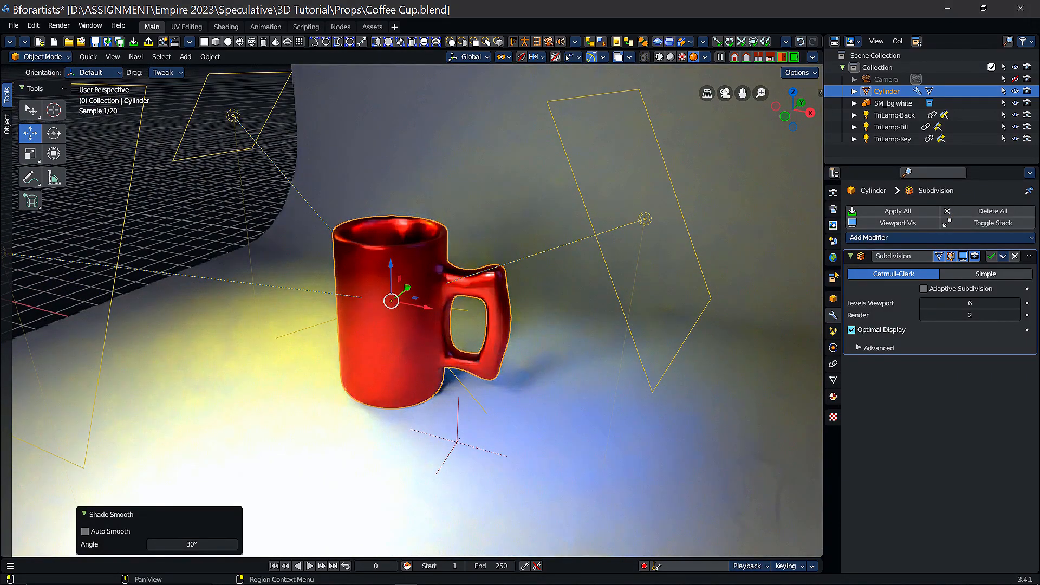
left_click(833, 193)
left_click(945, 211)
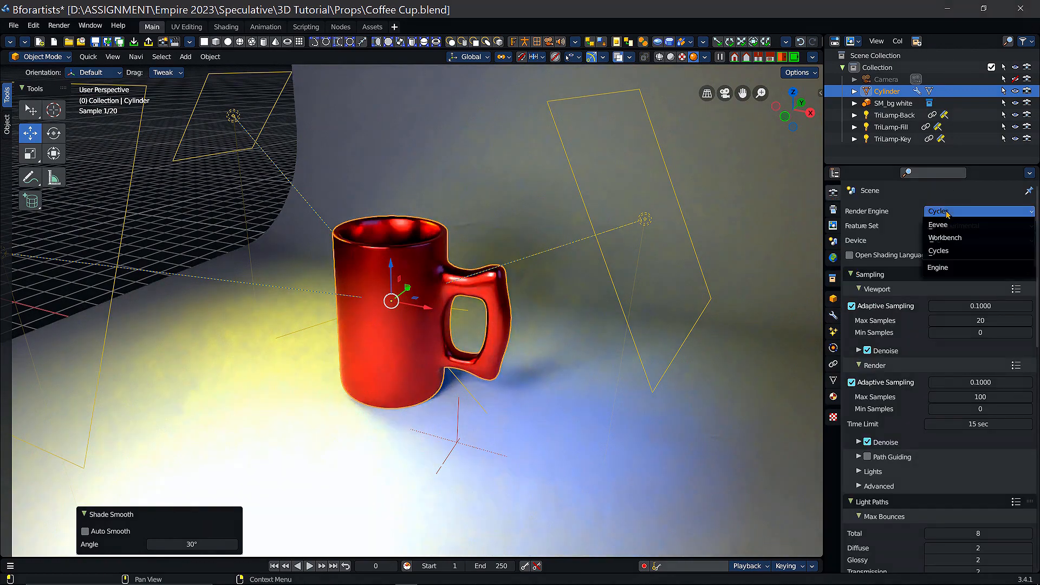
left_click(954, 225)
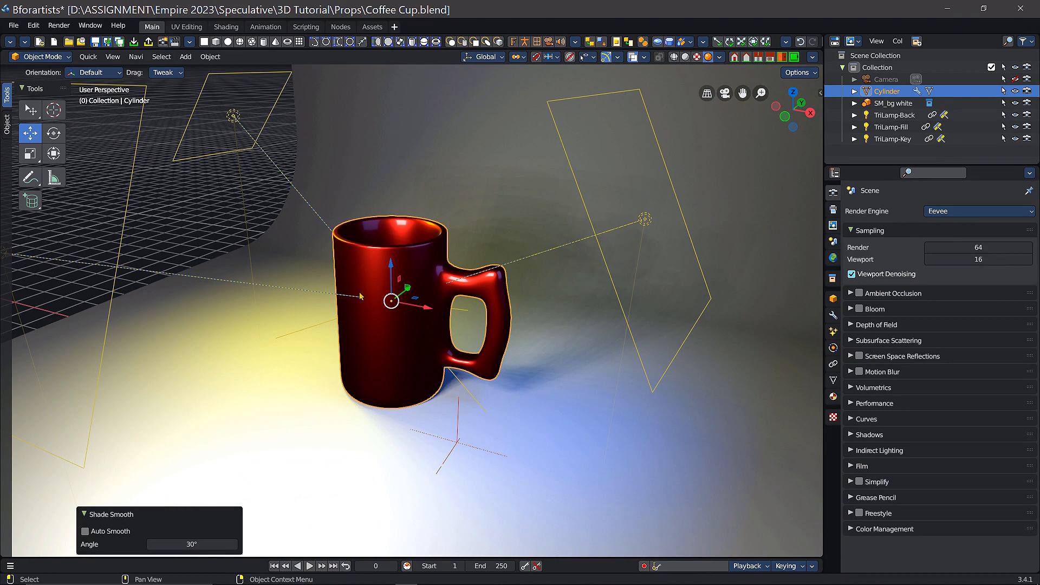
left_click(951, 212)
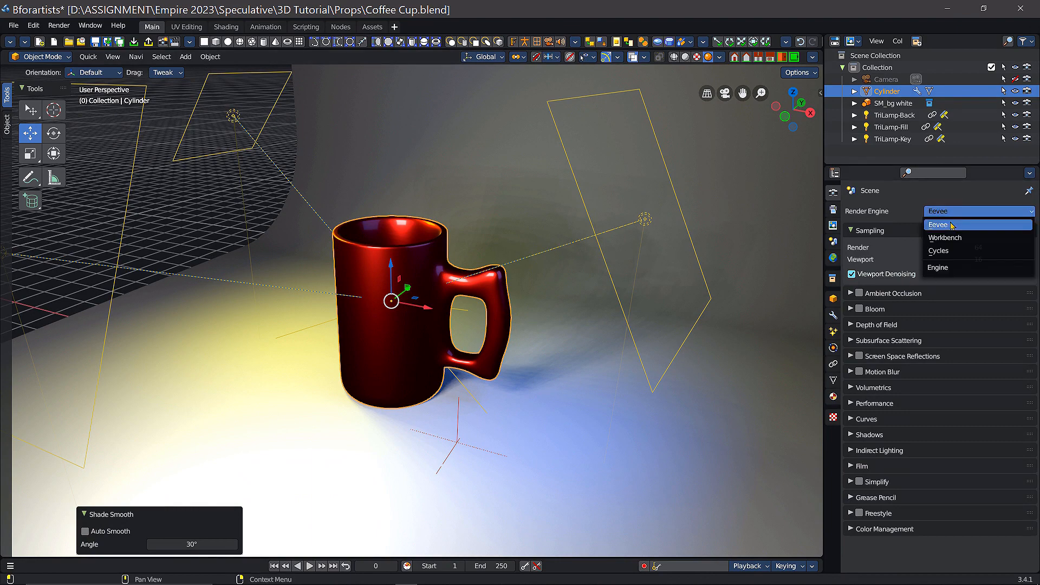
left_click(945, 250)
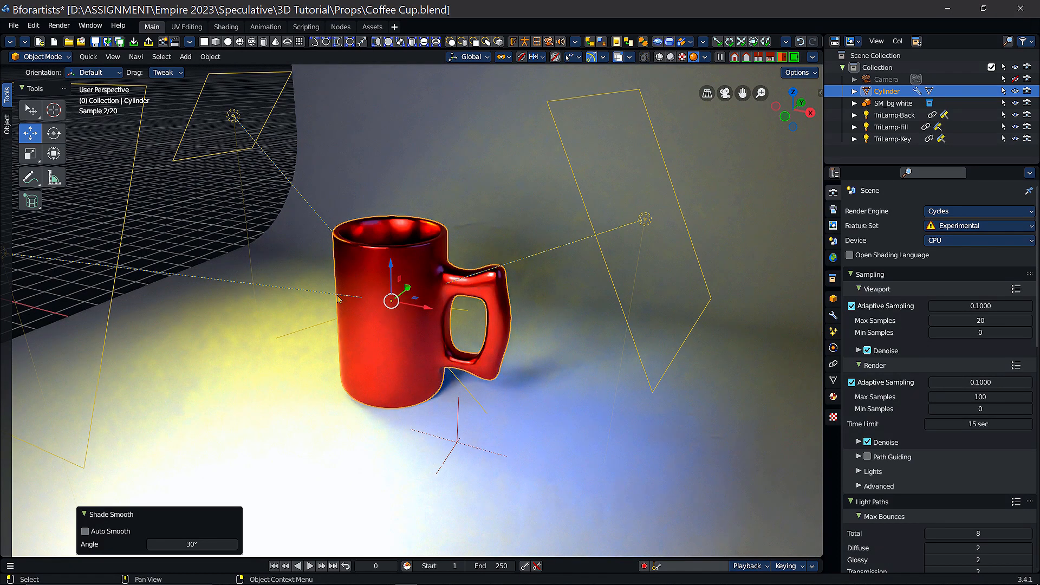
Move the white backdrop about -2.3 m along the global X axis.
middle_click_drag(459, 306, 444, 323)
middle_click_drag(407, 364, 550, 303)
scroll(427, 308, "down", 6)
left_click(594, 415)
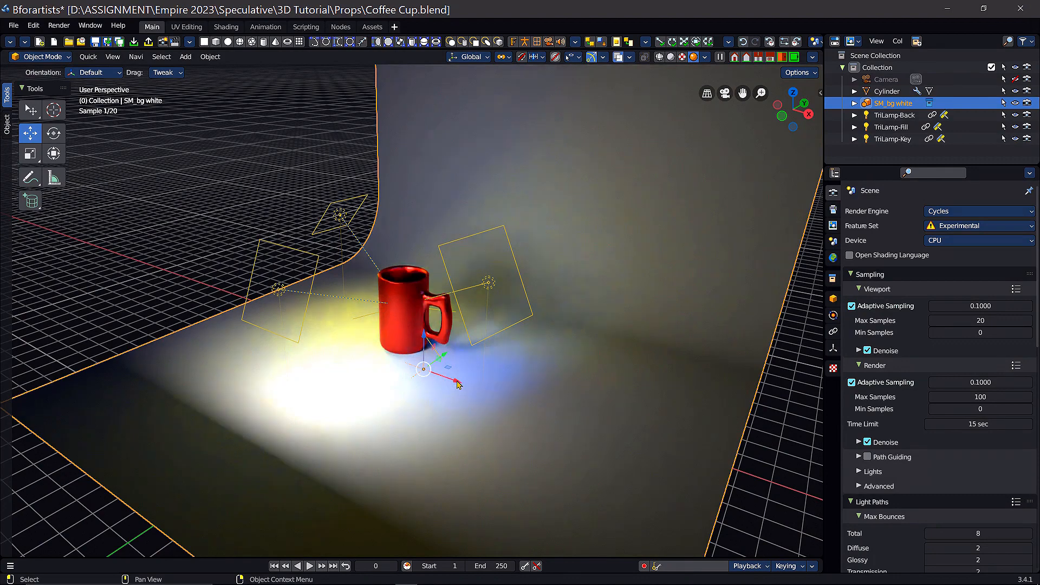
left_click_drag(460, 386, 423, 367)
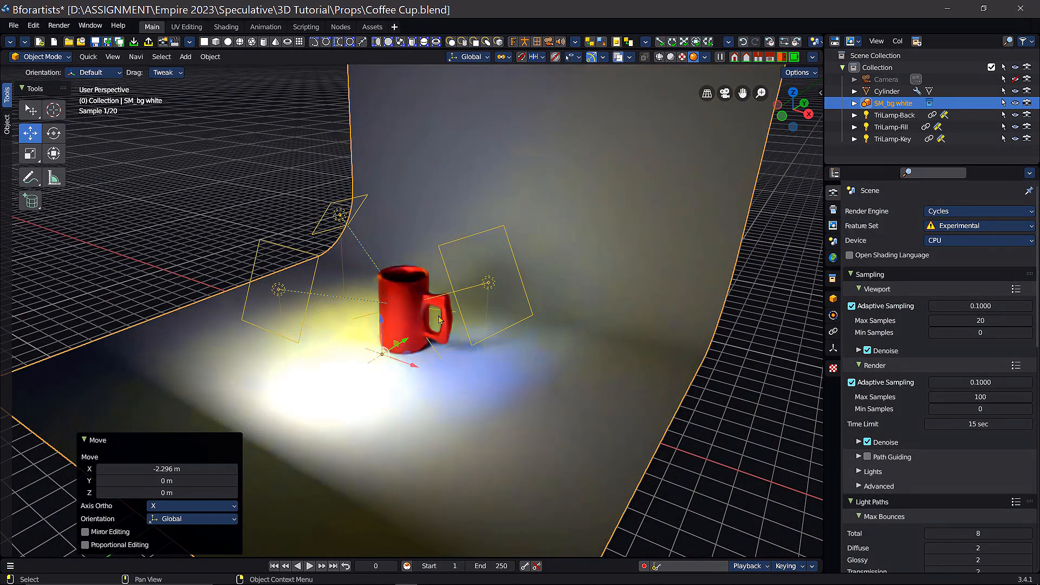
scroll(439, 317, "up", 6)
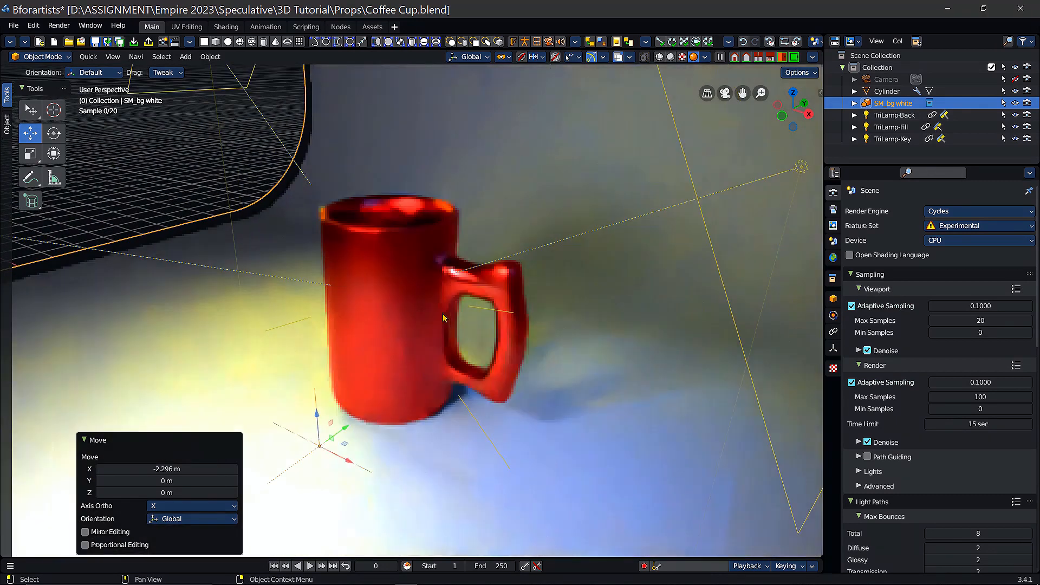
middle_click_drag(422, 269, 442, 283)
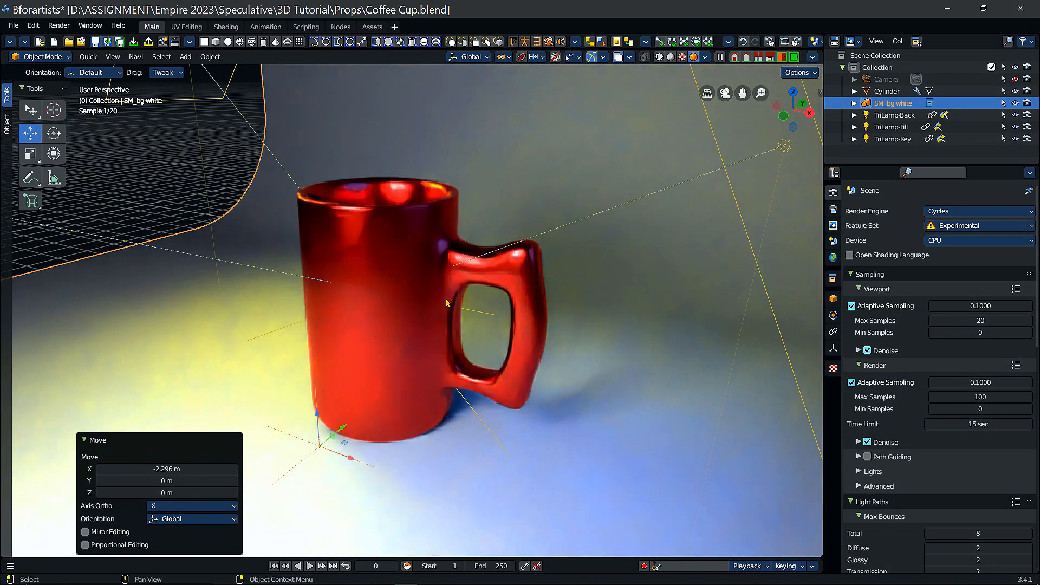
middle_click_drag(423, 282, 413, 301)
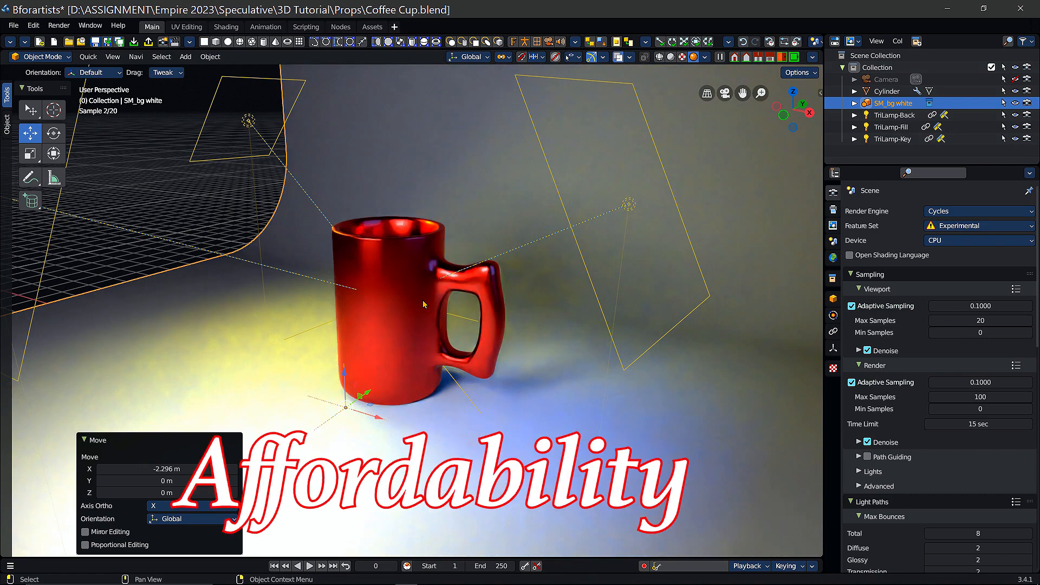
middle_click_drag(431, 303, 430, 319)
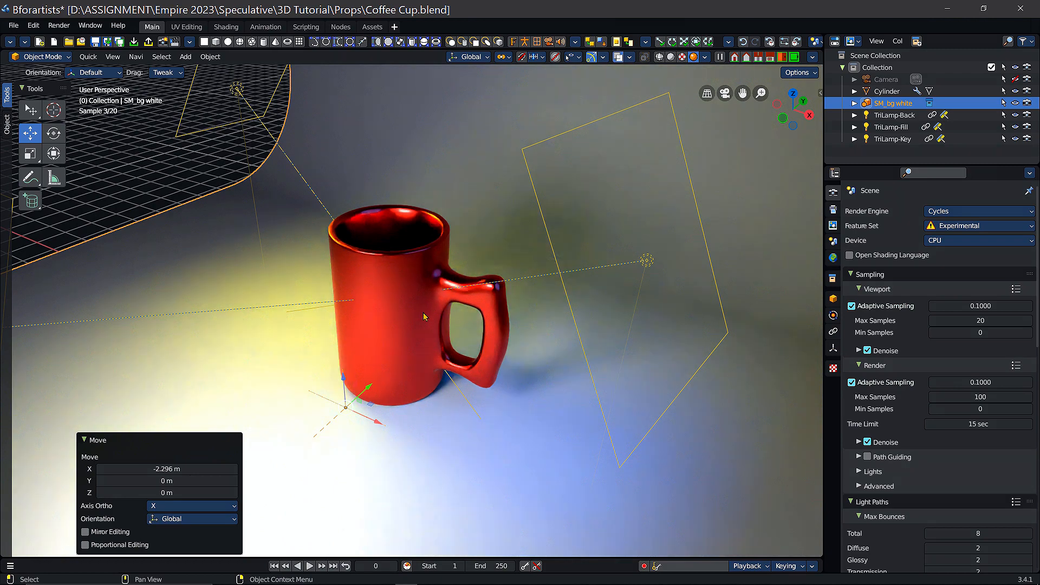
middle_click_drag(398, 326, 421, 309)
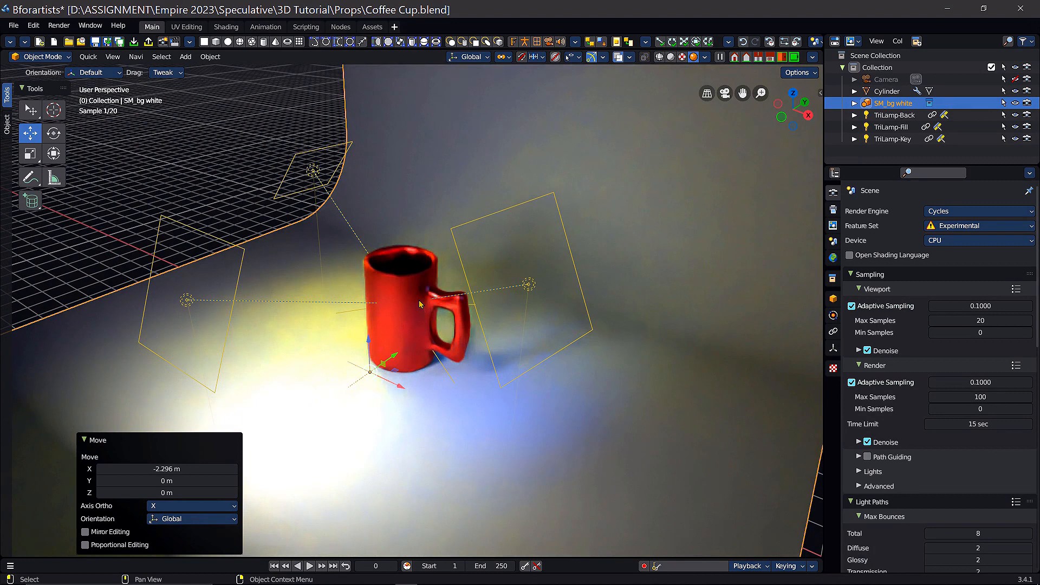